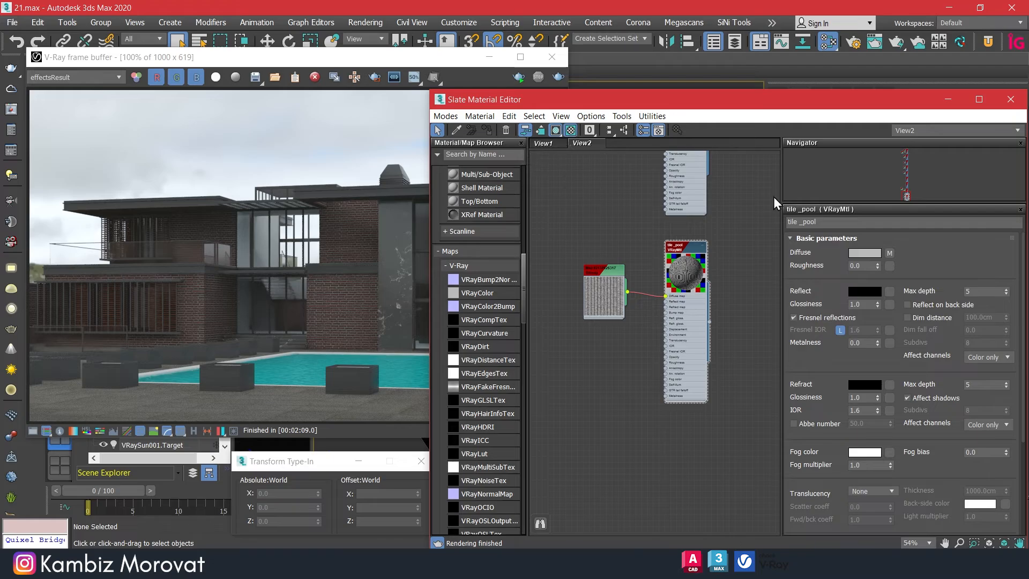
Step: Select the pool object and assign the tile_pool material to it
drag(767, 111, 659, 464)
scroll(665, 343, up, 5)
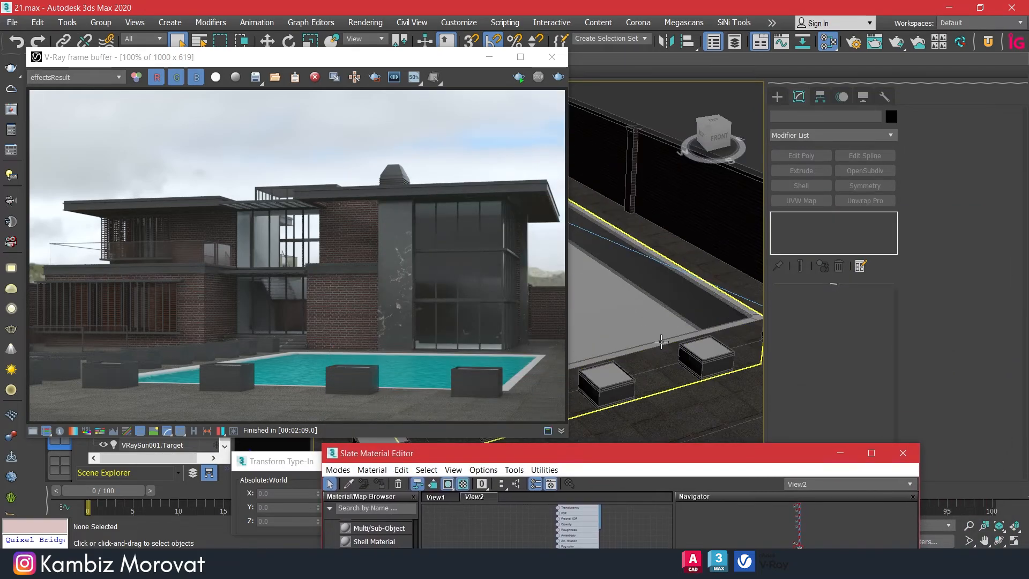
click(665, 344)
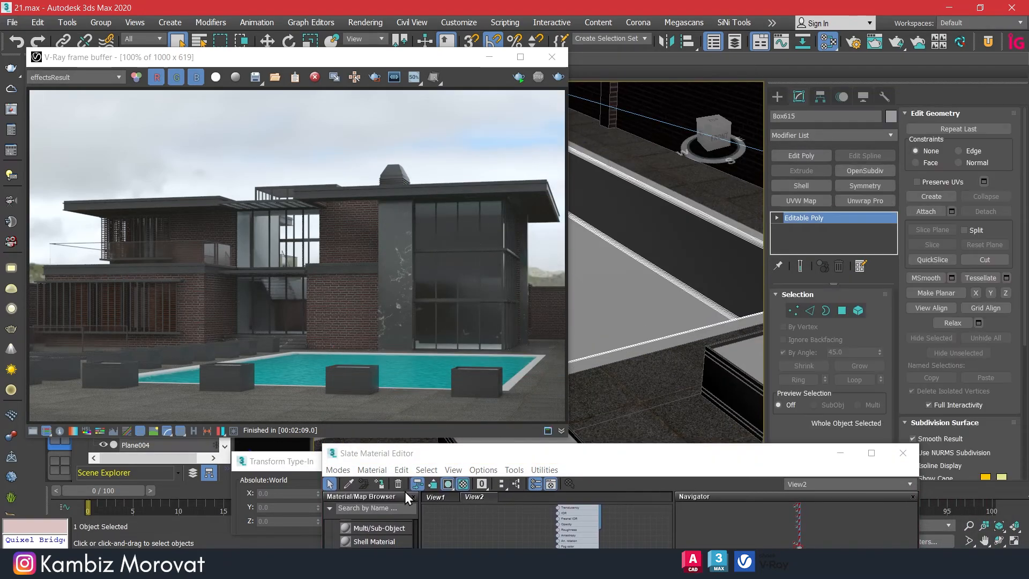
click(381, 483)
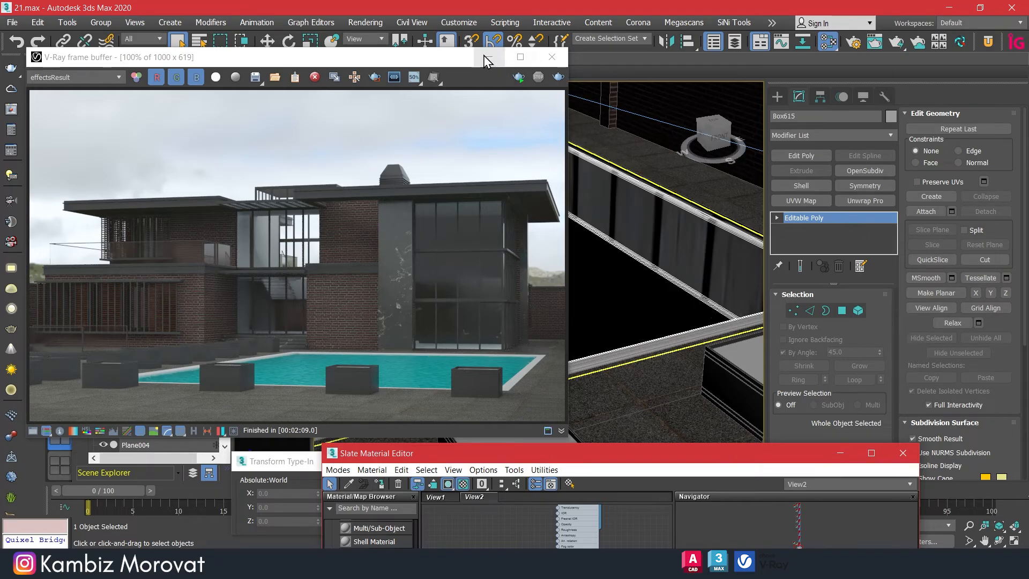
Step: Apply a UVW Map modifier to the pool with Box mapping and real-world map size enabled
click(486, 57)
scroll(565, 248, down, 6)
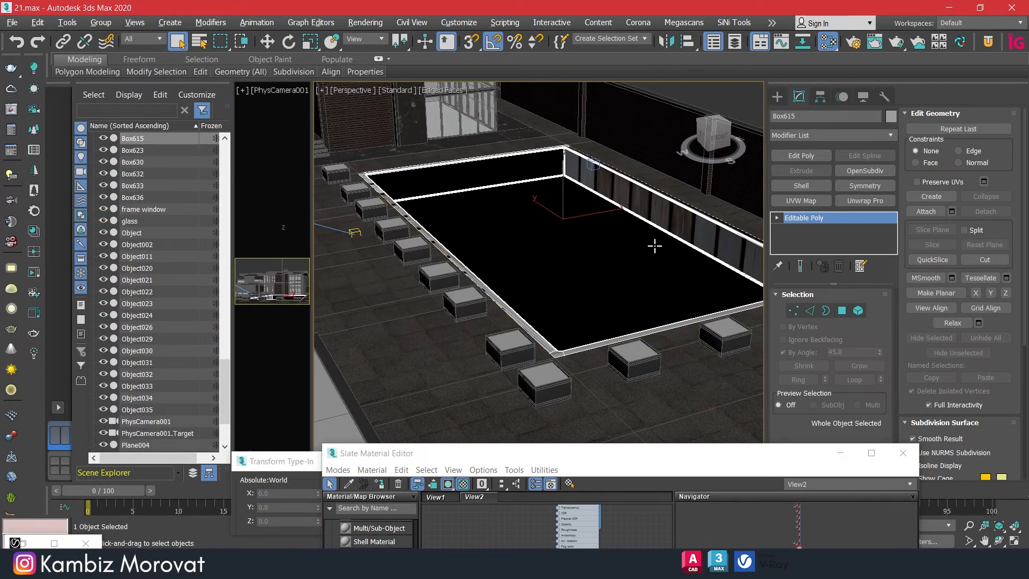
scroll(654, 246, up, 5)
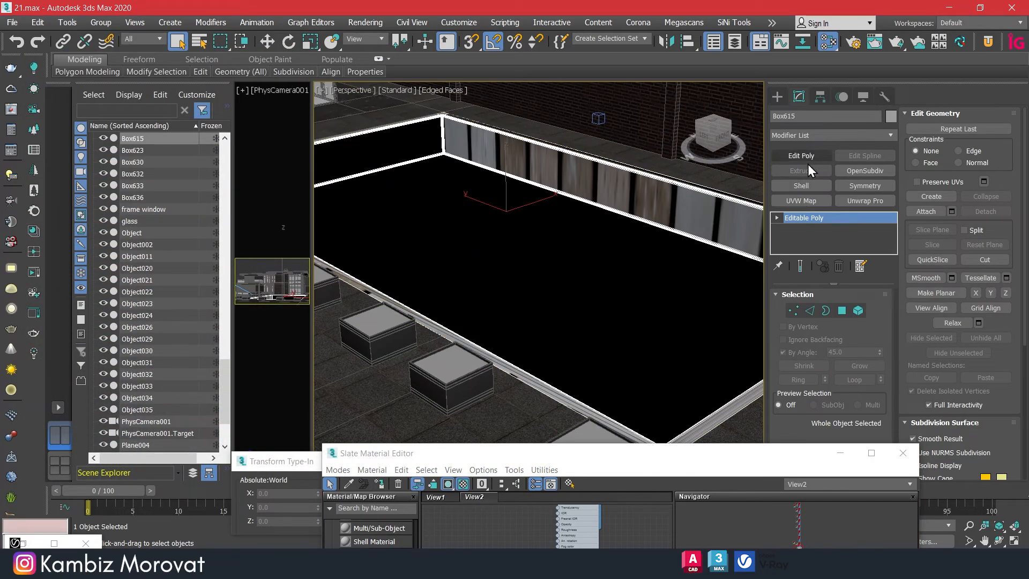
click(801, 201)
click(808, 372)
scroll(820, 349, down, 5)
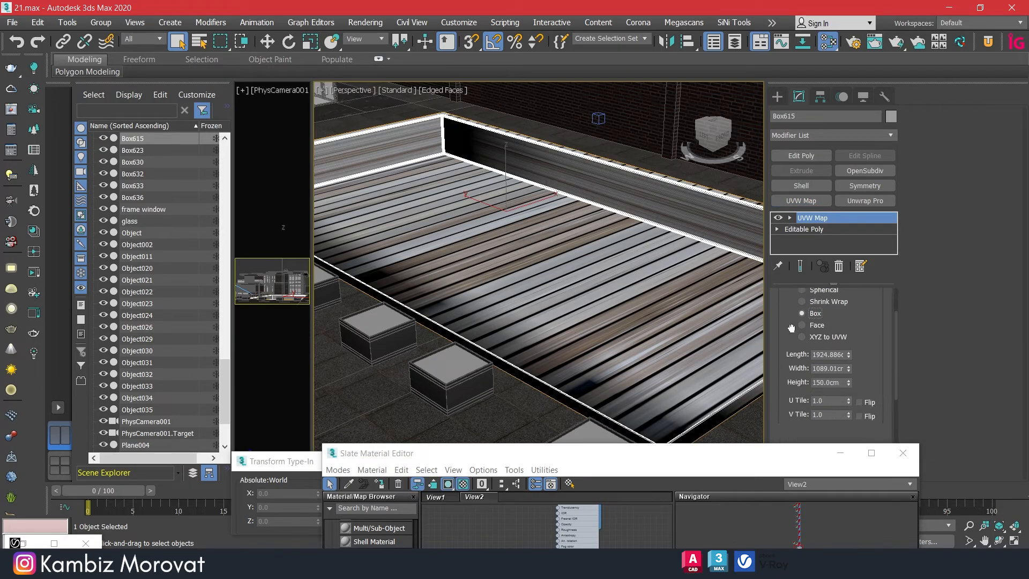
click(804, 325)
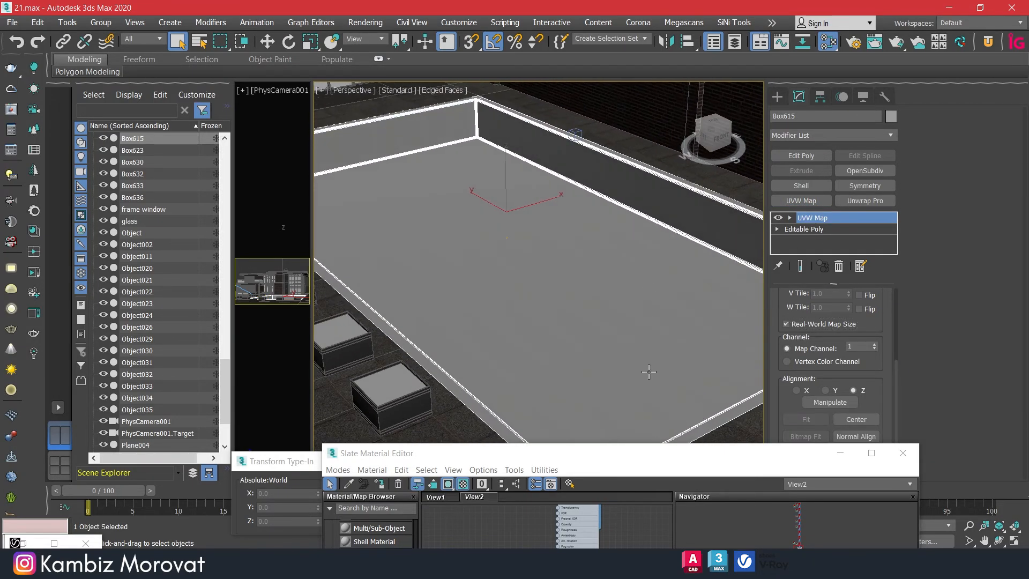
Step: Open the parameters of the Tiles14.jpg bitmap connected to the tile_pool material's diffuse map
drag(643, 459, 389, 160)
double_click(250, 326)
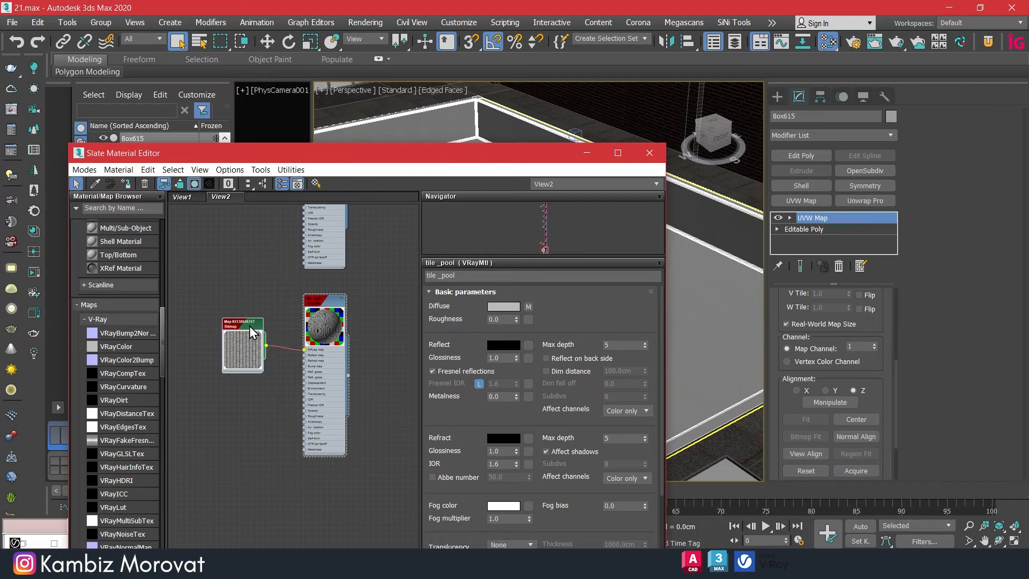
alt+middle_drag(697, 300, 708, 410)
scroll(726, 407, up, 5)
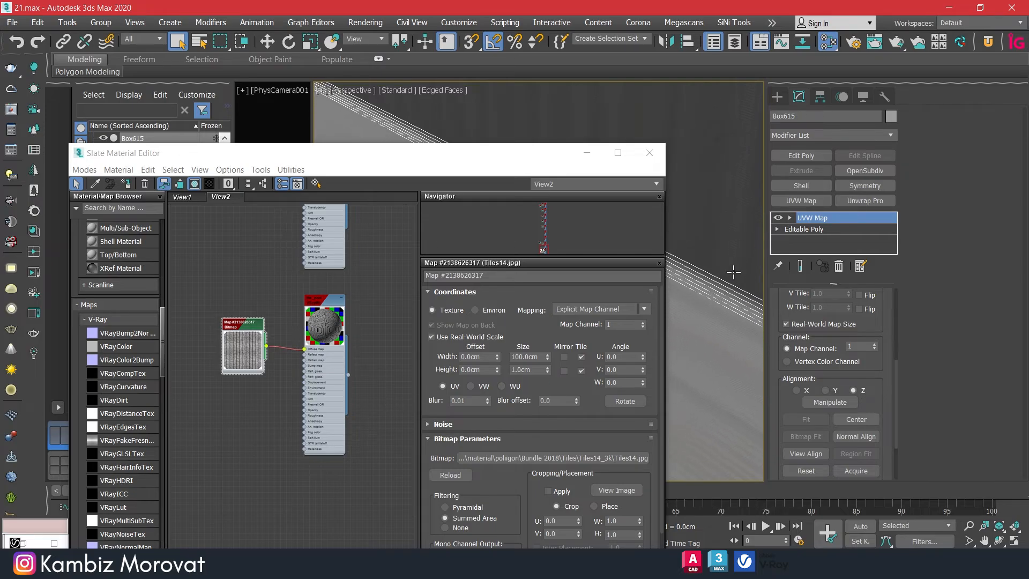
Step: Hide the Plane006 object and reselect the pool
scroll(703, 391, down, 4)
scroll(703, 390, down, 6)
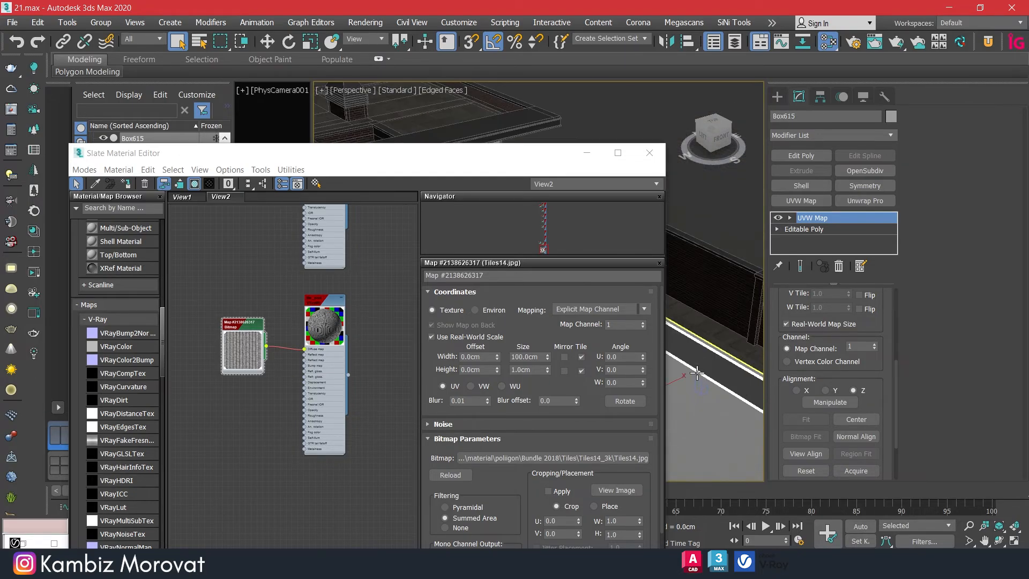
click(698, 386)
right_click(692, 313)
click(716, 242)
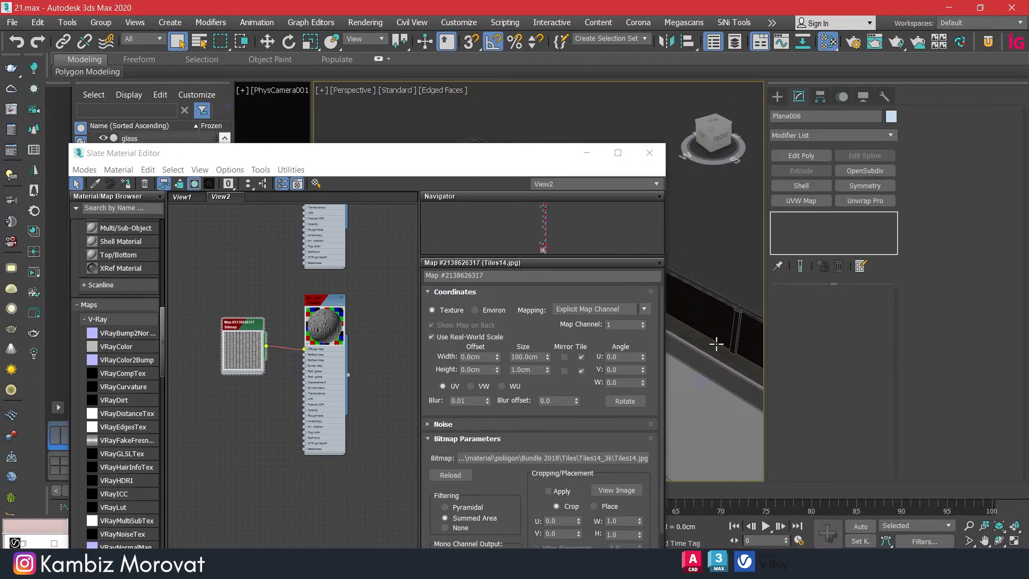
scroll(734, 304, up, 8)
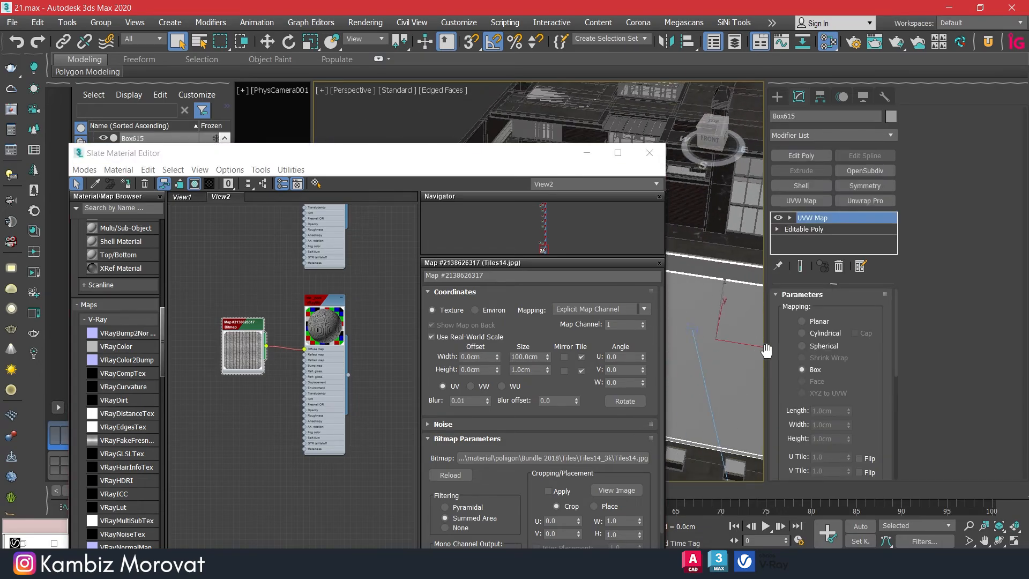
Step: Set the real-world height of the Tiles14.jpg bitmap to 100 cm and check the tiles on the pool
drag(465, 163, 387, 78)
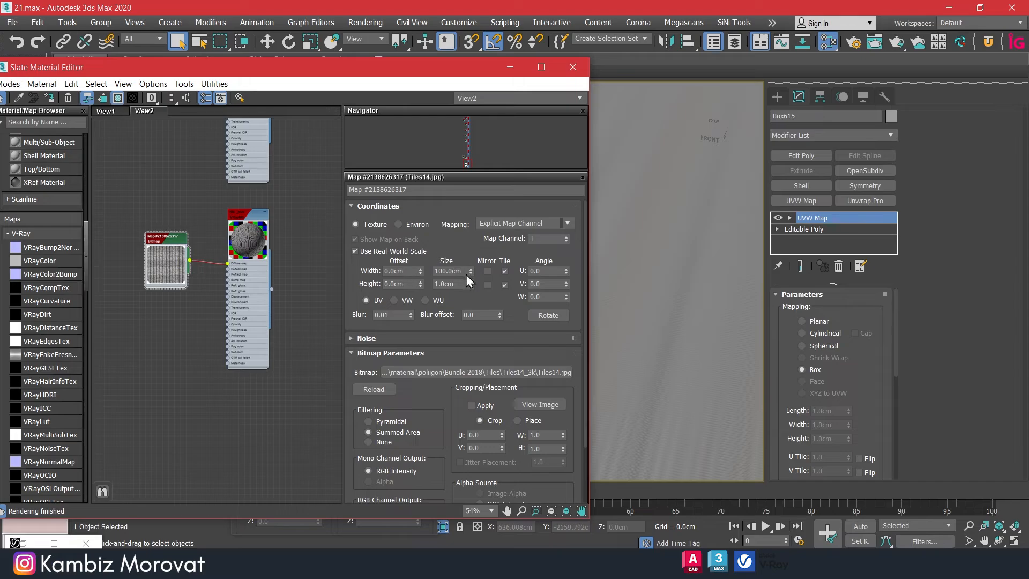
double_click(453, 286)
key(Return)
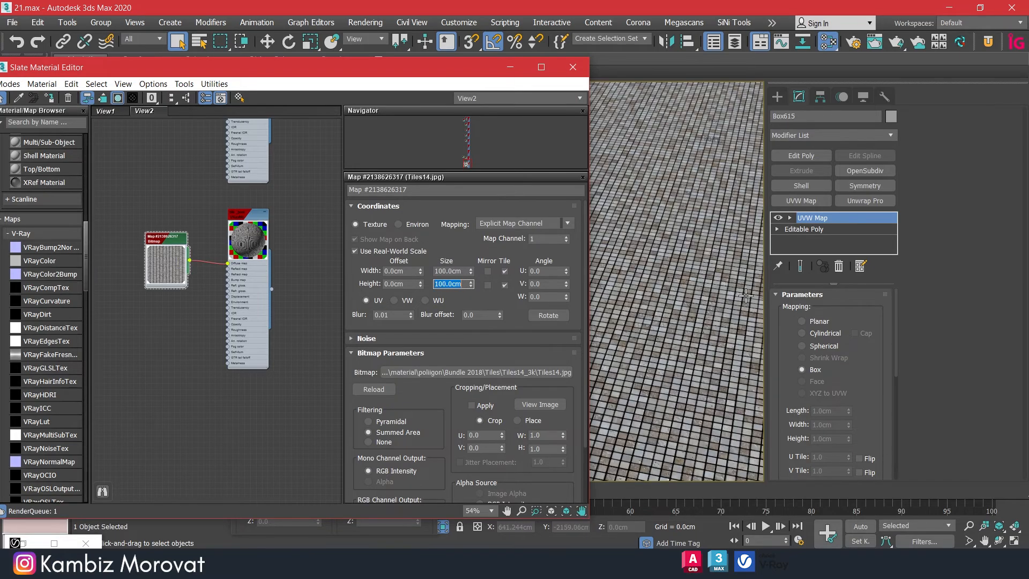
scroll(669, 217, down, 5)
scroll(669, 217, up, 5)
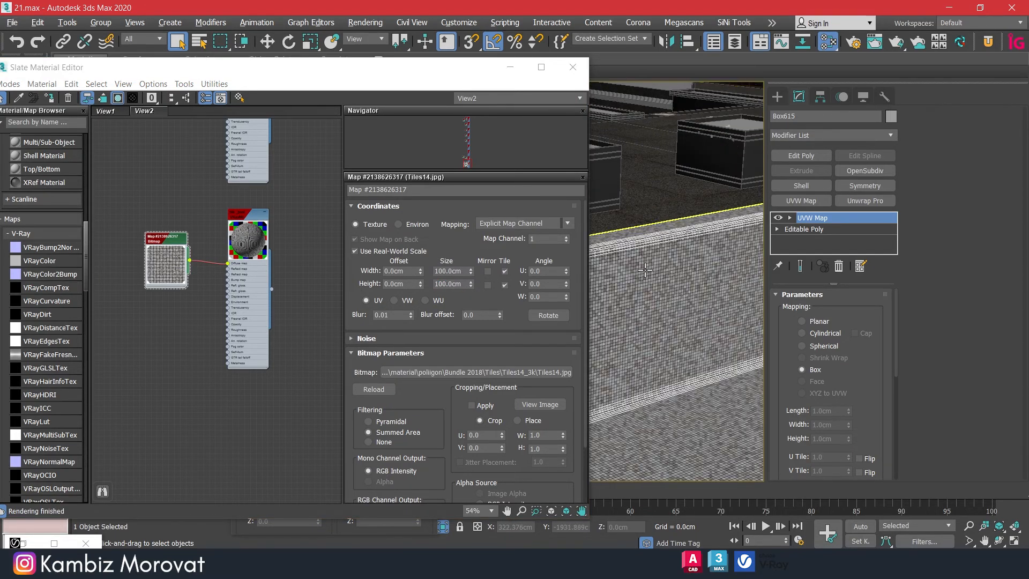
alt+middle_drag(669, 217, 777, 276)
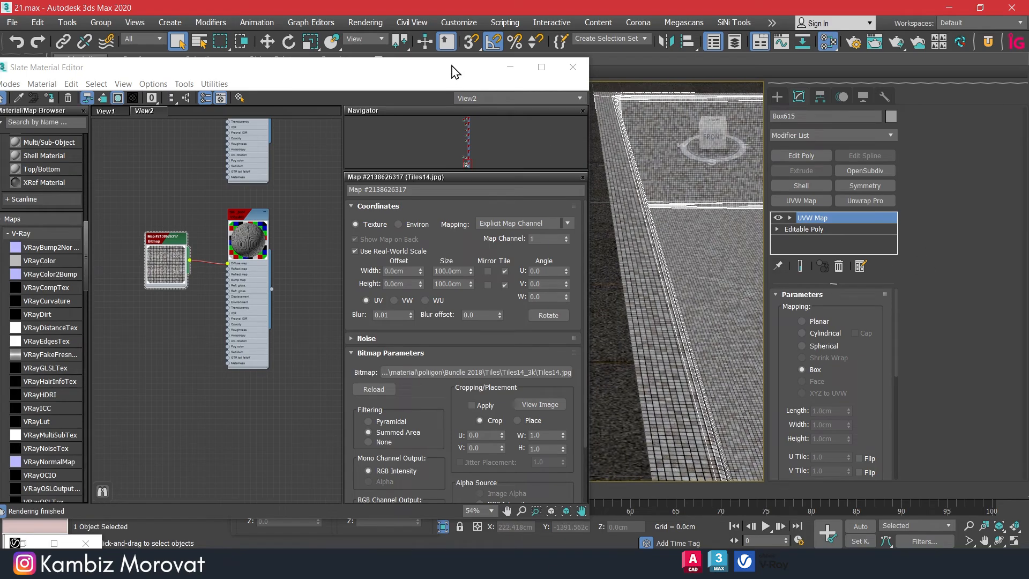
Step: Create a small reference box of about 3.5 × 2.8 × 2.3 cm on the tiled pool edge
drag(453, 71, 486, 417)
middle_drag(662, 328, 575, 296)
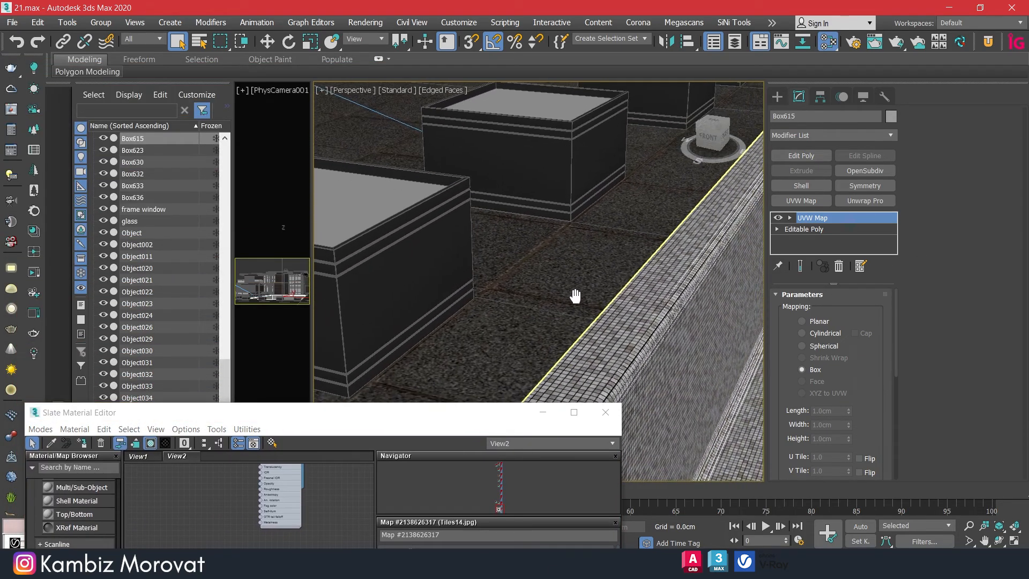
scroll(575, 295, up, 5)
click(777, 97)
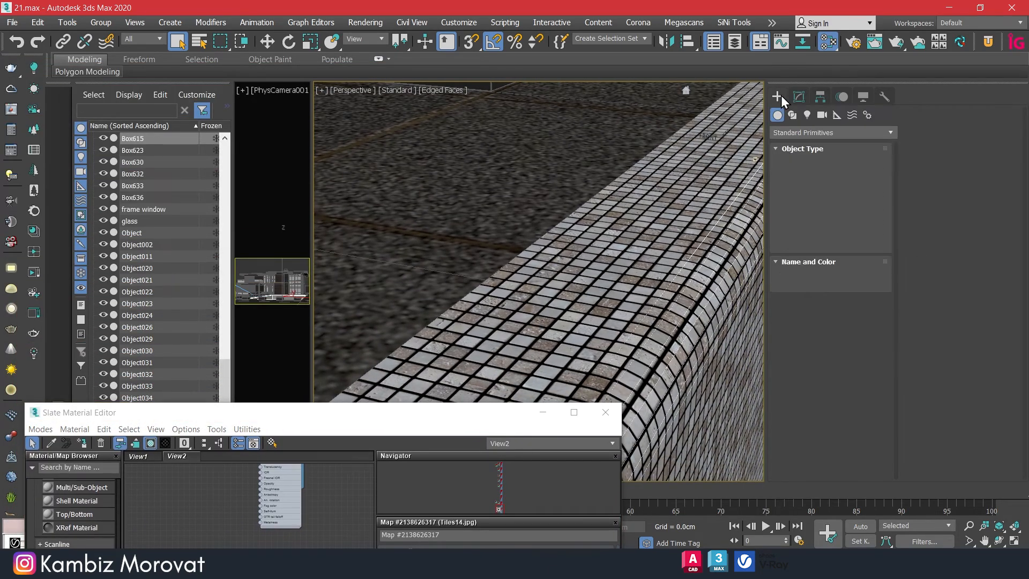
click(804, 175)
drag(583, 241, 595, 246)
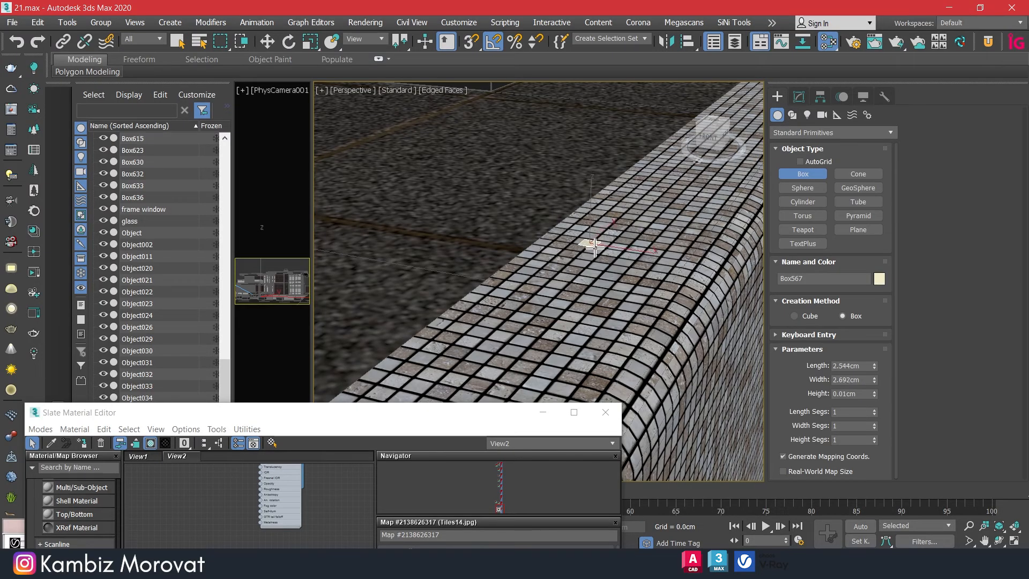
click(591, 239)
scroll(617, 241, up, 8)
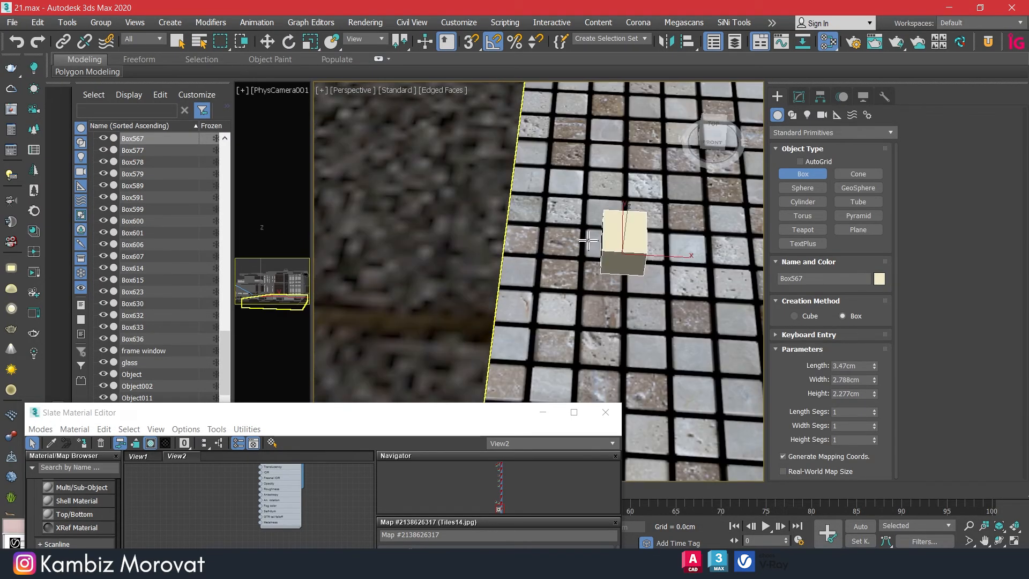
Step: Set the reference box's length, width and height to 3 cm each
key(w)
click(819, 97)
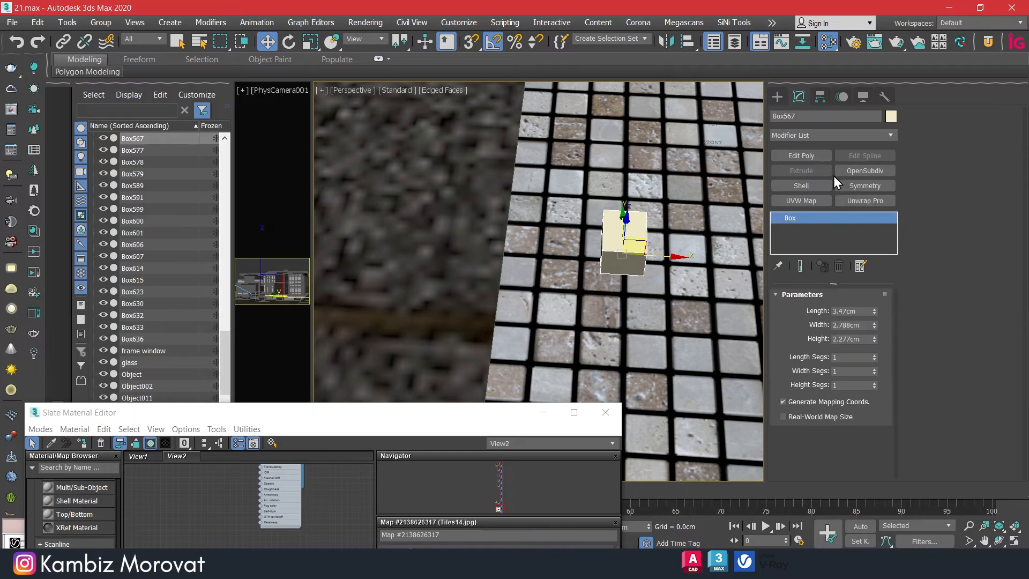
double_click(854, 311)
text(3)
double_click(852, 325)
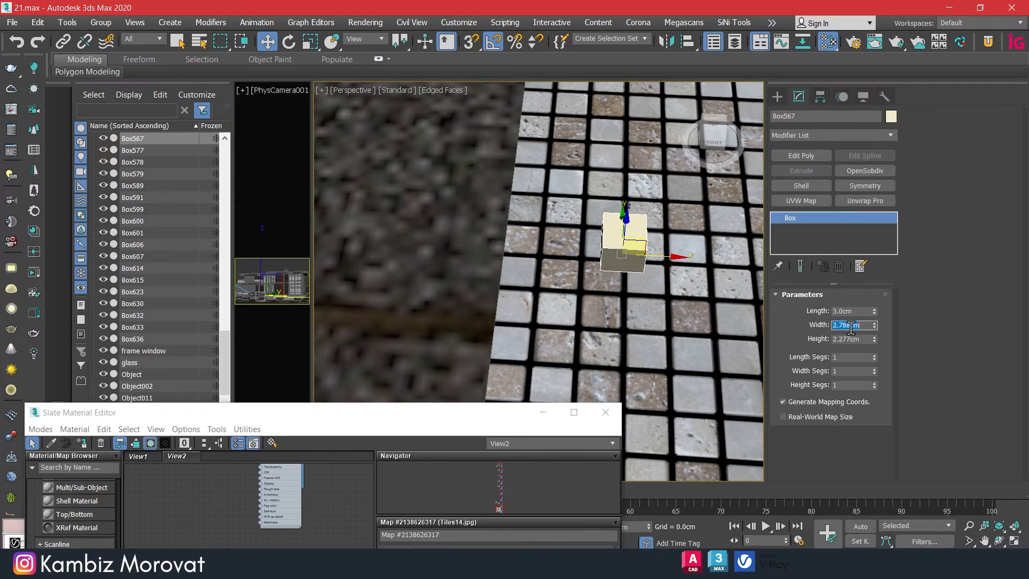
text(3)
key(Return)
double_click(852, 340)
text(3)
Step: Move the reference box over a mosaic tile in the Top view to compare their sizes
middle_drag(670, 309, 636, 306)
key(t)
key(z)
scroll(591, 304, down, 10)
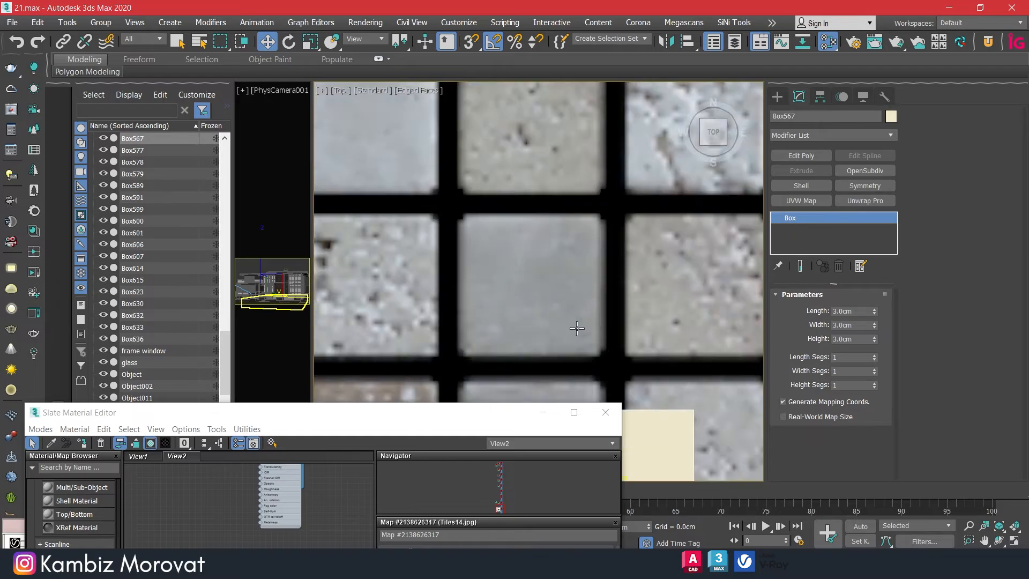
scroll(577, 256, up, 2)
drag(577, 255, 553, 239)
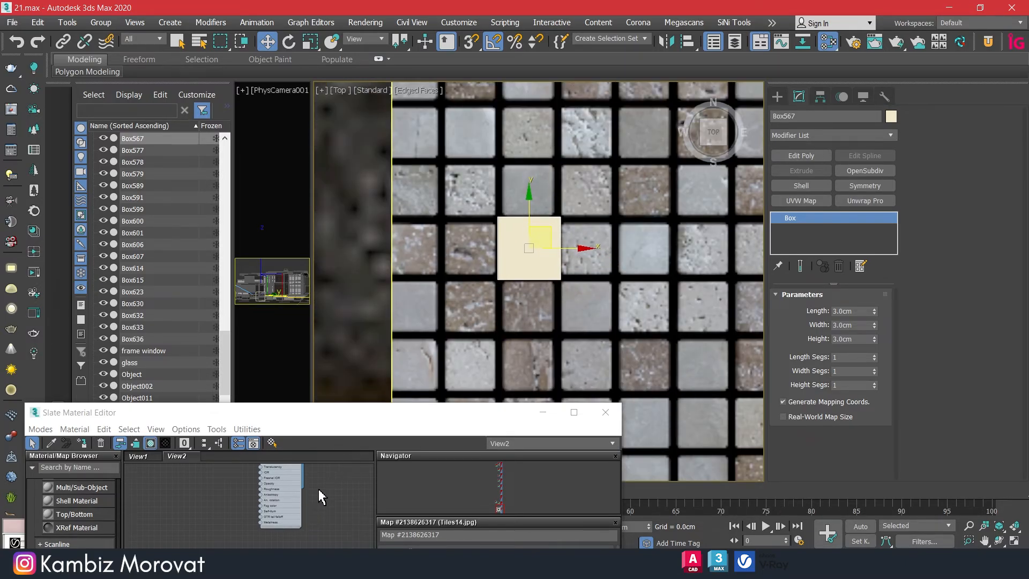
Step: Set the real-world width and height of the Tiles14.jpg bitmap to 150 cm each
drag(322, 413, 295, 310)
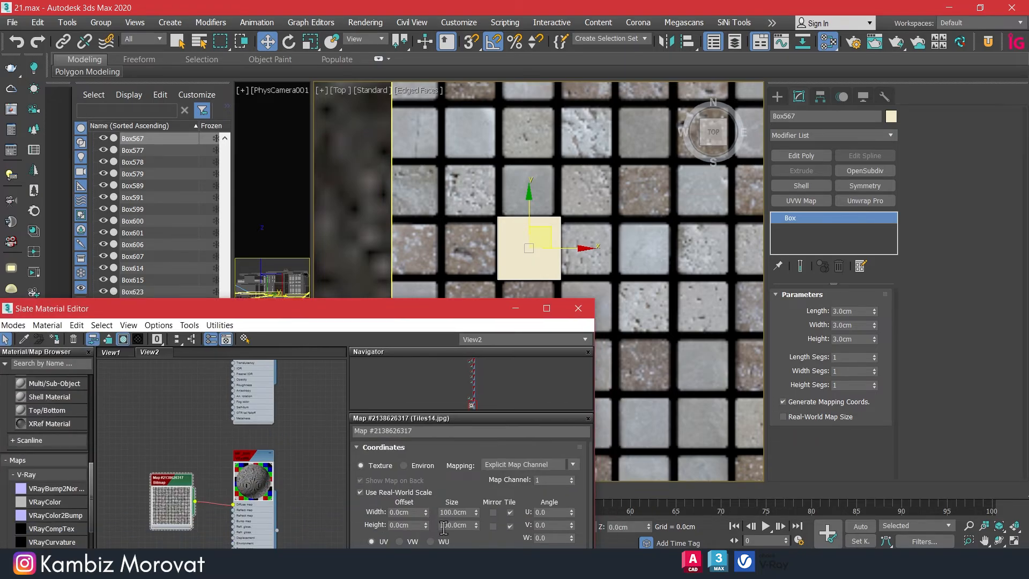
text(0)
key(Return)
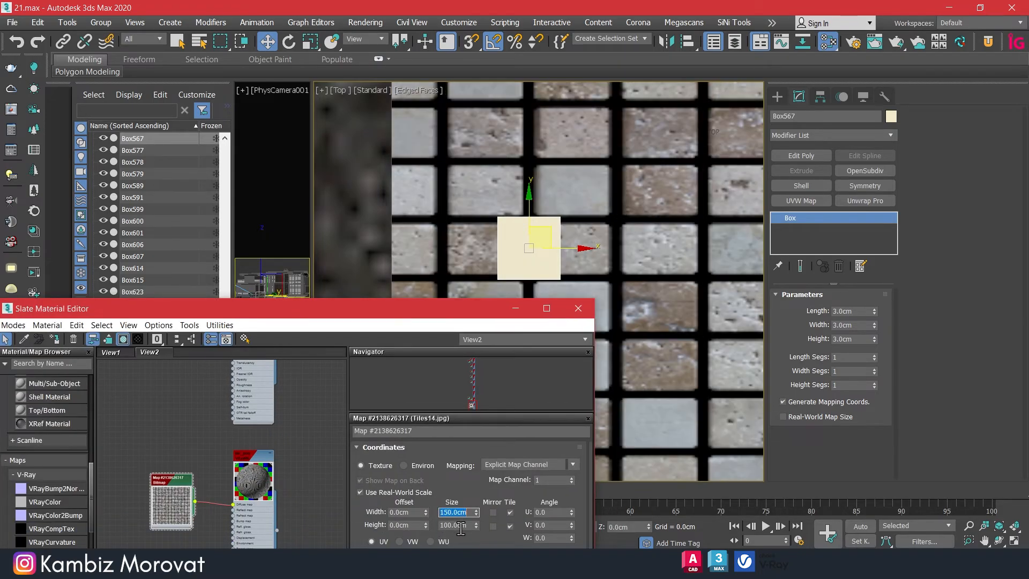
click(461, 526)
text(150)
key(Return)
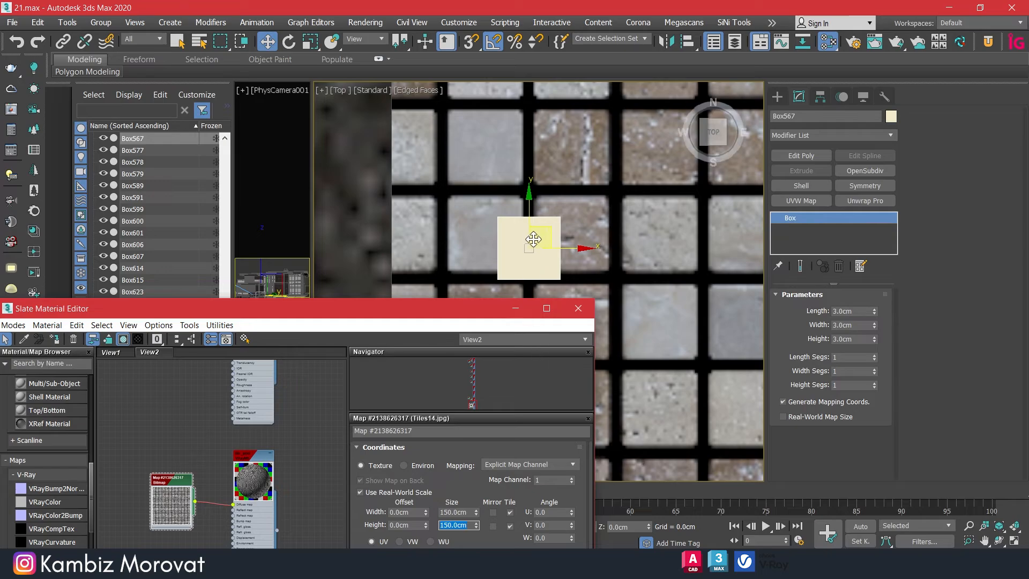
Step: Center the reference box on one of the enlarged tiles to compare sizes, and delete the box
drag(544, 238, 505, 226)
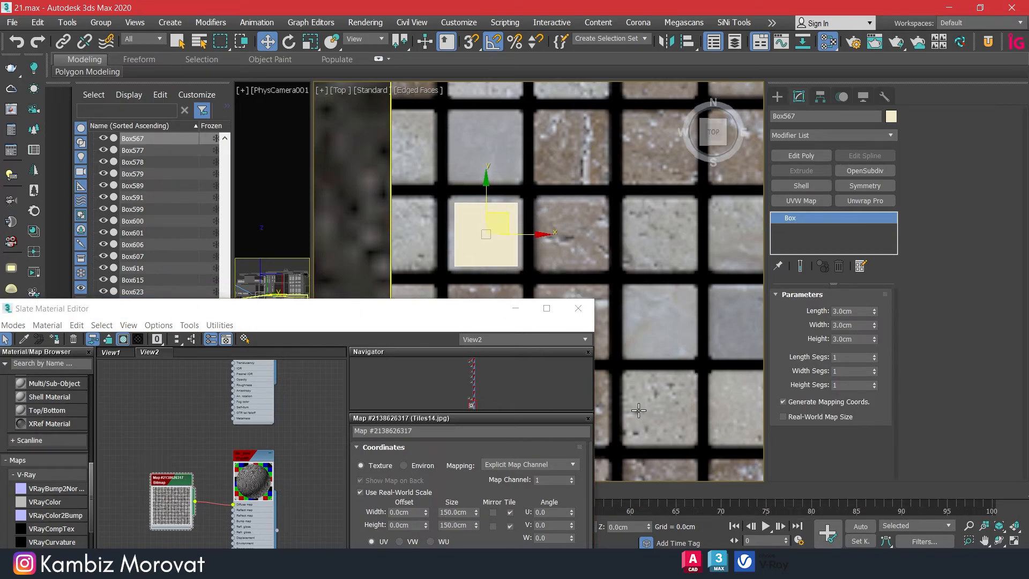
scroll(658, 273, down, 8)
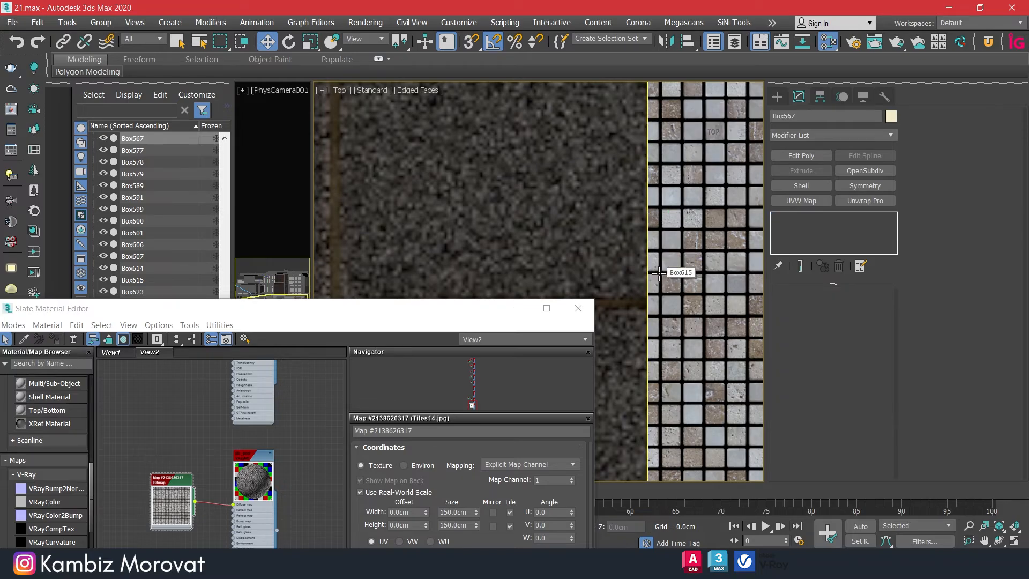
key(Delete)
scroll(661, 246, down, 10)
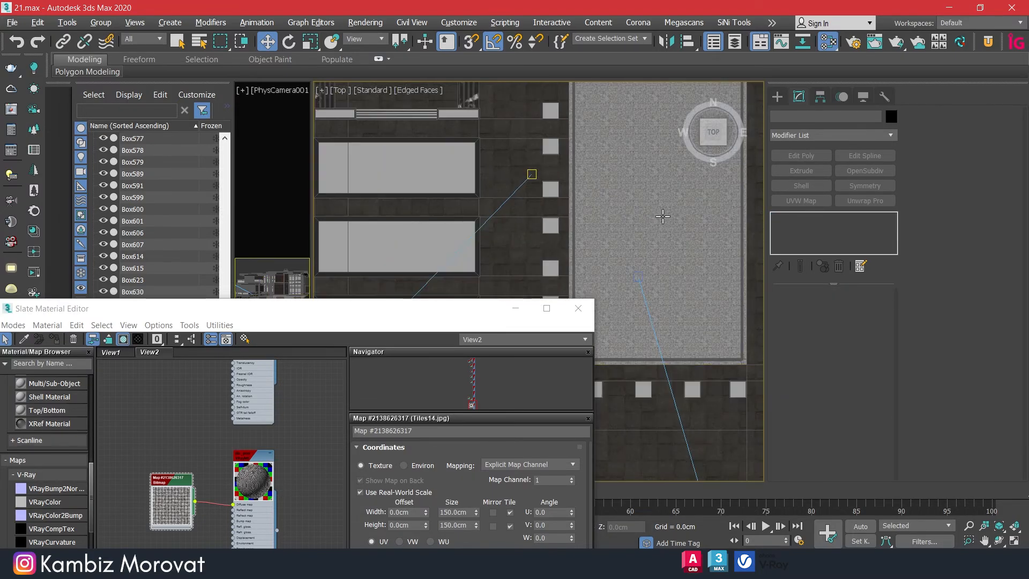
Step: Return to the Perspective view, unhide all objects and hide the plants group again
key(p)
alt+middle_drag(663, 217, 611, 231)
right_click(601, 231)
click(620, 168)
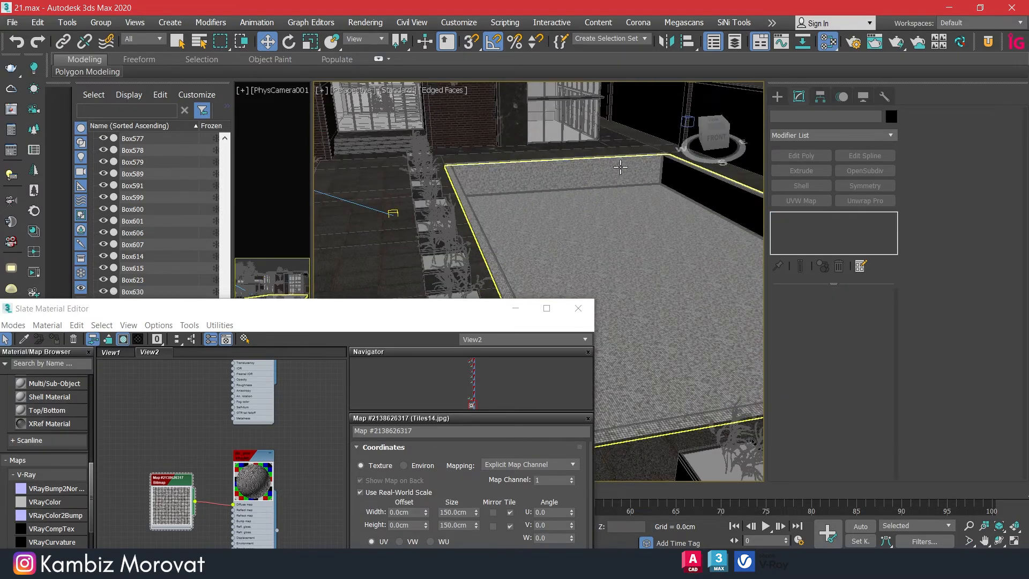
click(426, 162)
right_click(426, 162)
click(453, 107)
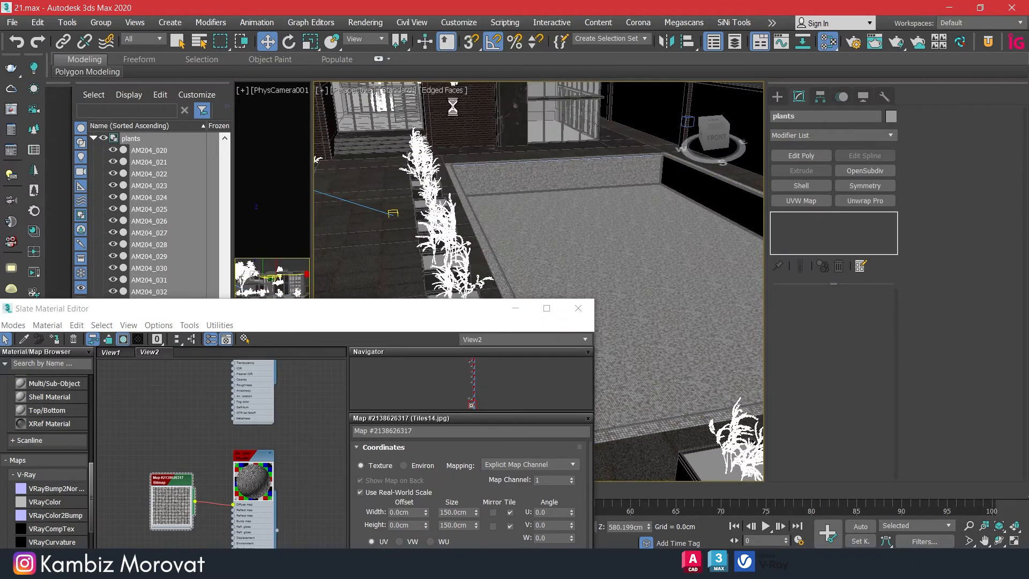
alt+middle_drag(541, 160, 544, 209)
Step: Open the V-Ray frame buffer, render a region around the pool interactively and inspect the tiled edge
right_click(541, 213)
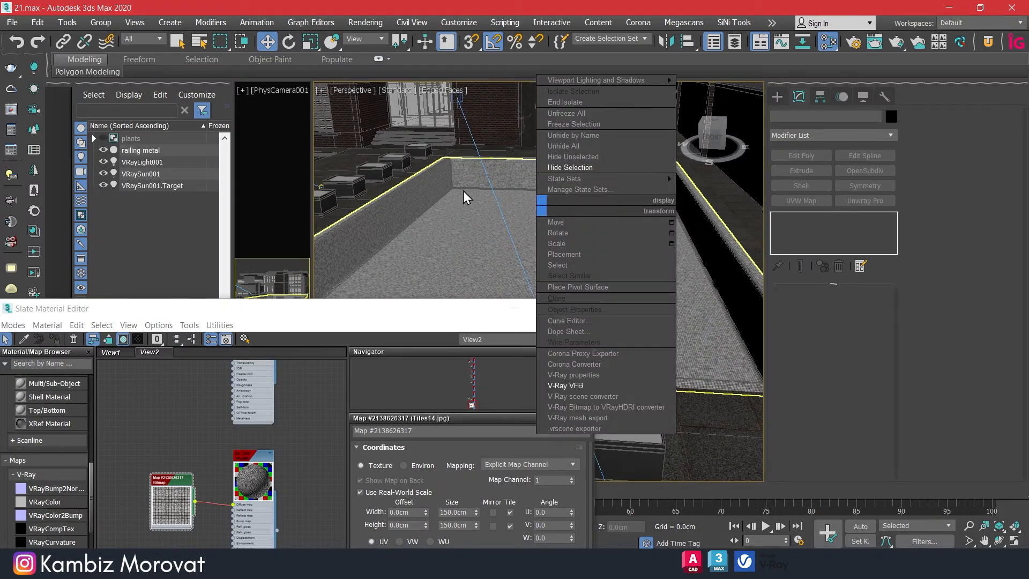
click(566, 386)
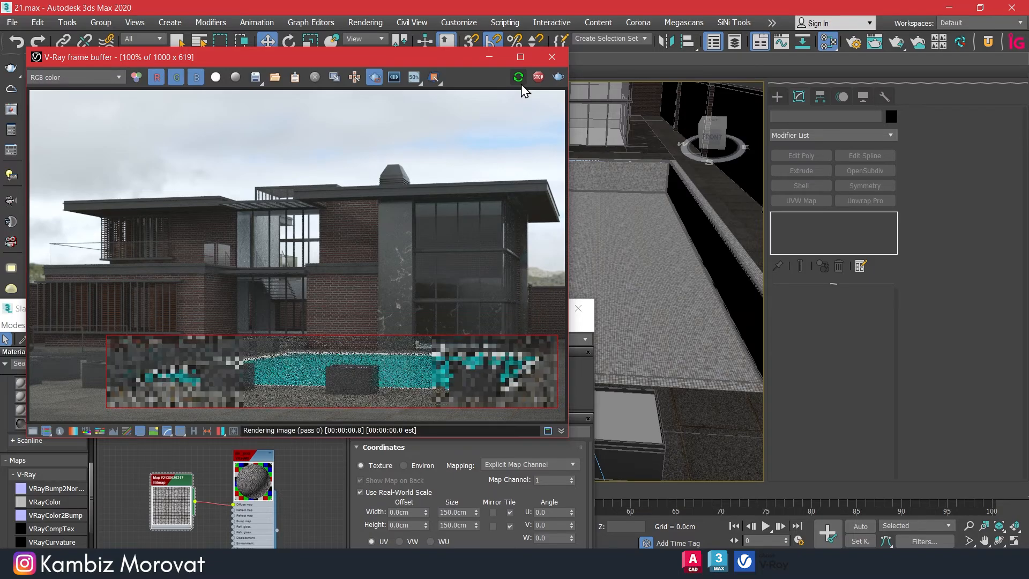
scroll(520, 383, up, 3)
scroll(506, 385, down, 1)
scroll(506, 384, up, 1)
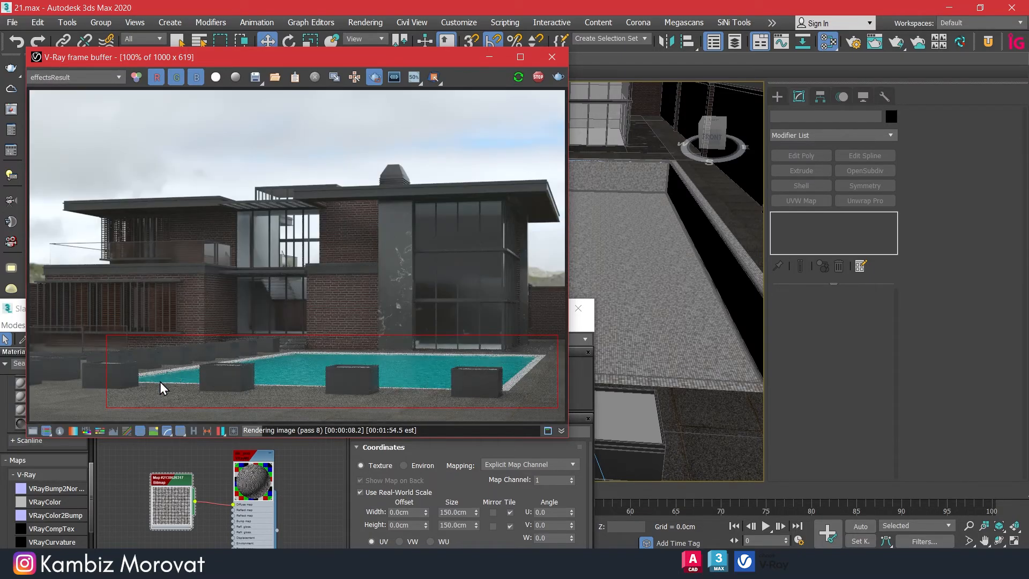
Step: Inspect the tiled pool edge in the region render and examine the hexagonal tiles up close in the Perspective view
scroll(188, 369, up, 2)
scroll(196, 364, down, 2)
scroll(515, 371, up, 1)
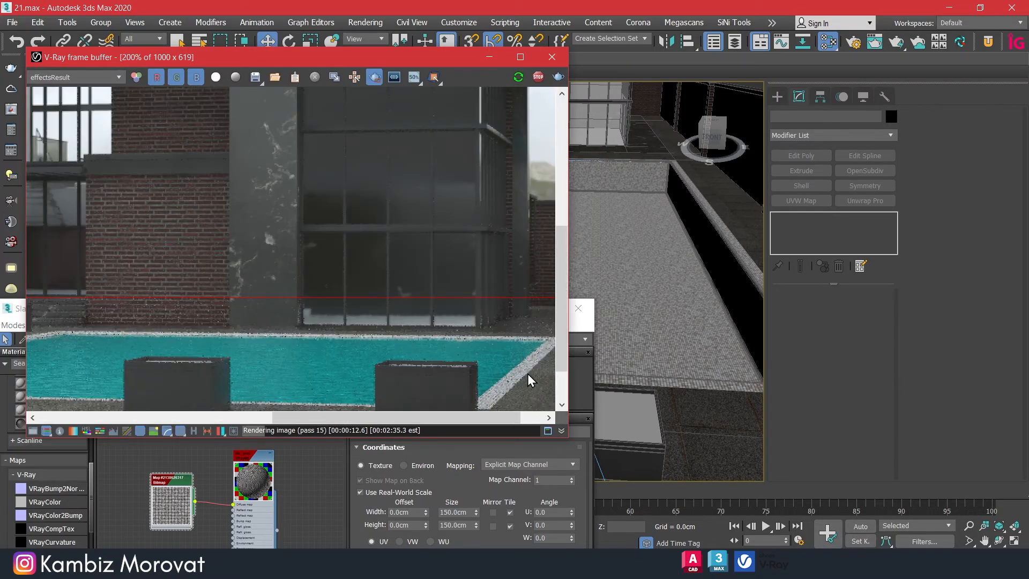
scroll(515, 372, down, 1)
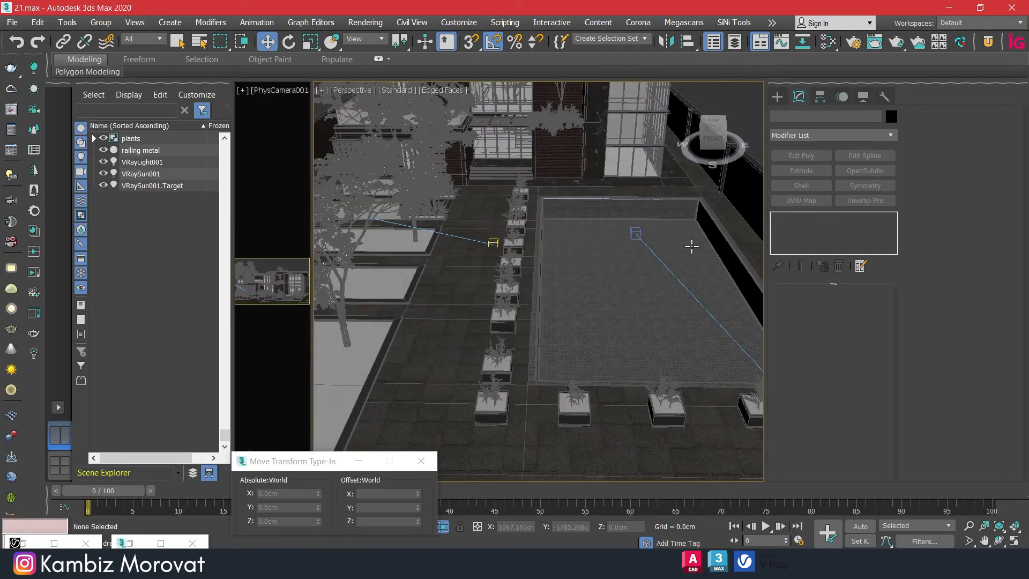
scroll(617, 241, down, 2)
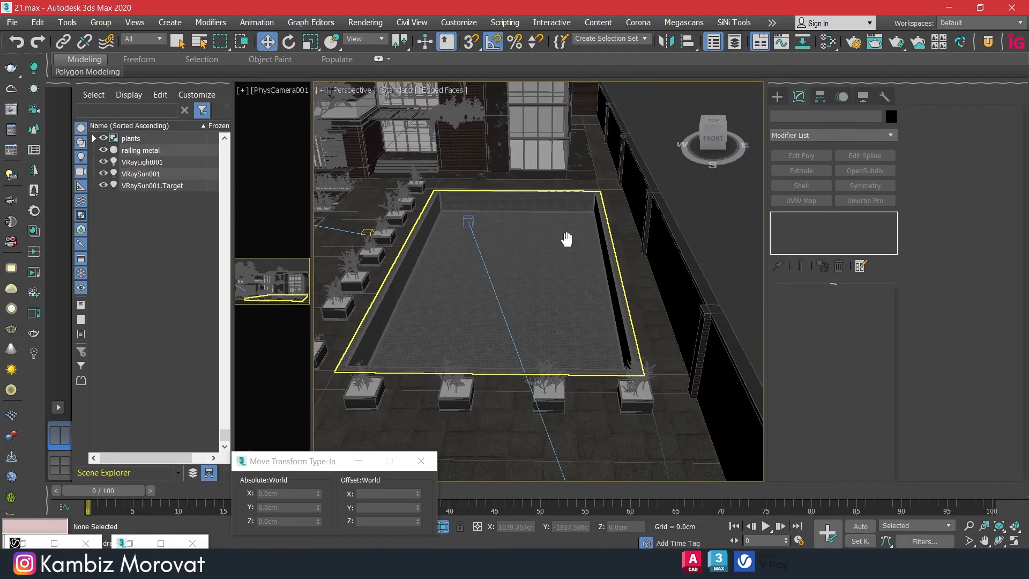
scroll(590, 268, up, 10)
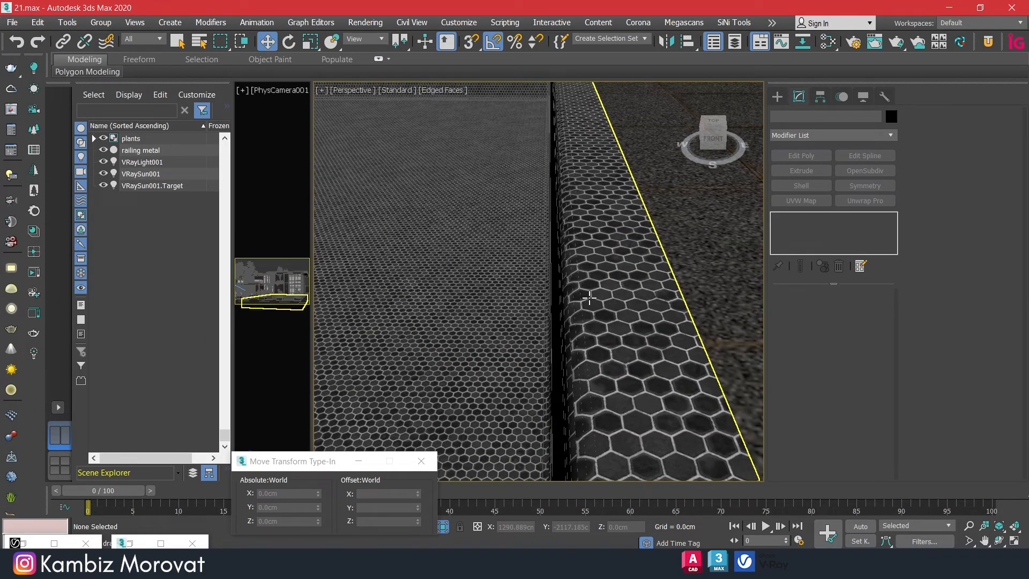
scroll(590, 298, down, 10)
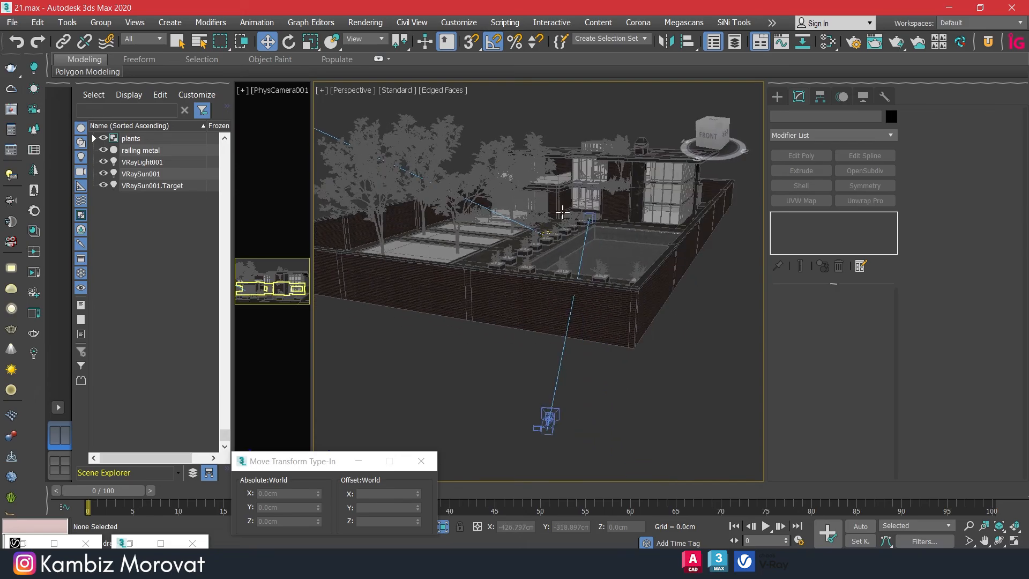
Step: Turn off region rendering in the V-Ray frame buffer, render the full camera view interactively, and minimize the frame buffer
right_click(562, 212)
click(612, 388)
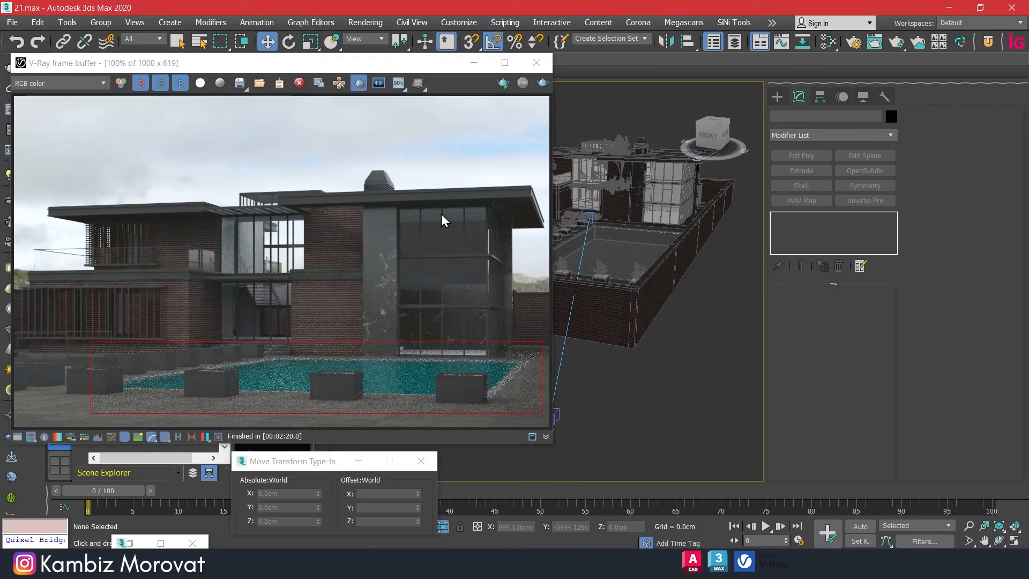
click(358, 82)
click(504, 82)
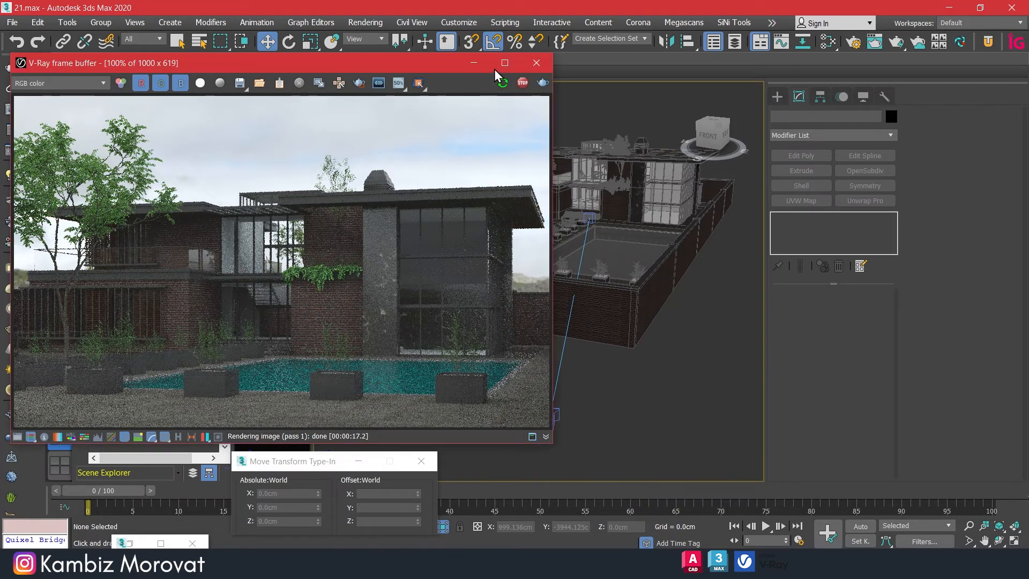
click(474, 63)
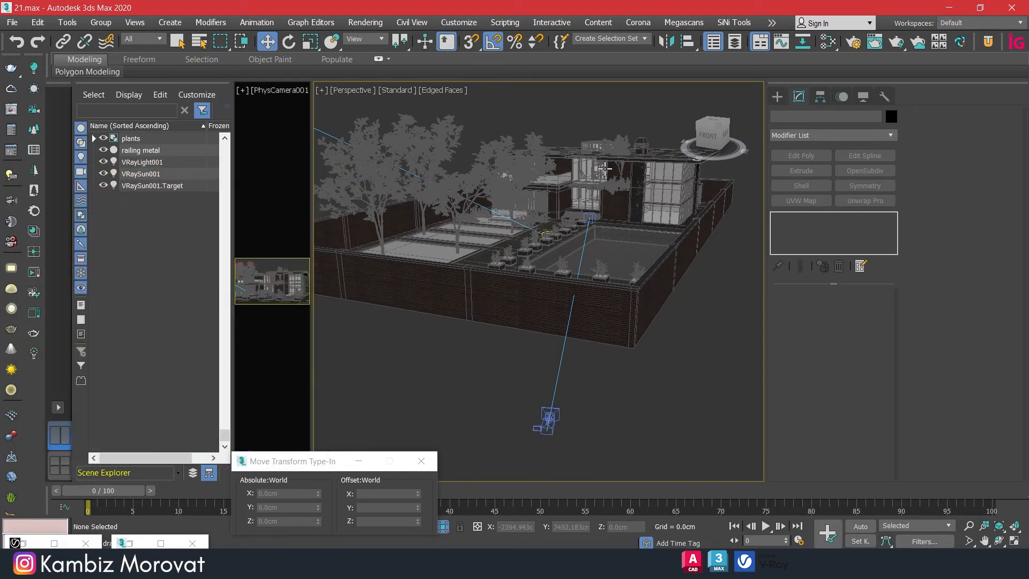
Step: Select the house's glass object at the entrance facade and hide it to expose the interior wall
scroll(592, 178, up, 5)
click(510, 153)
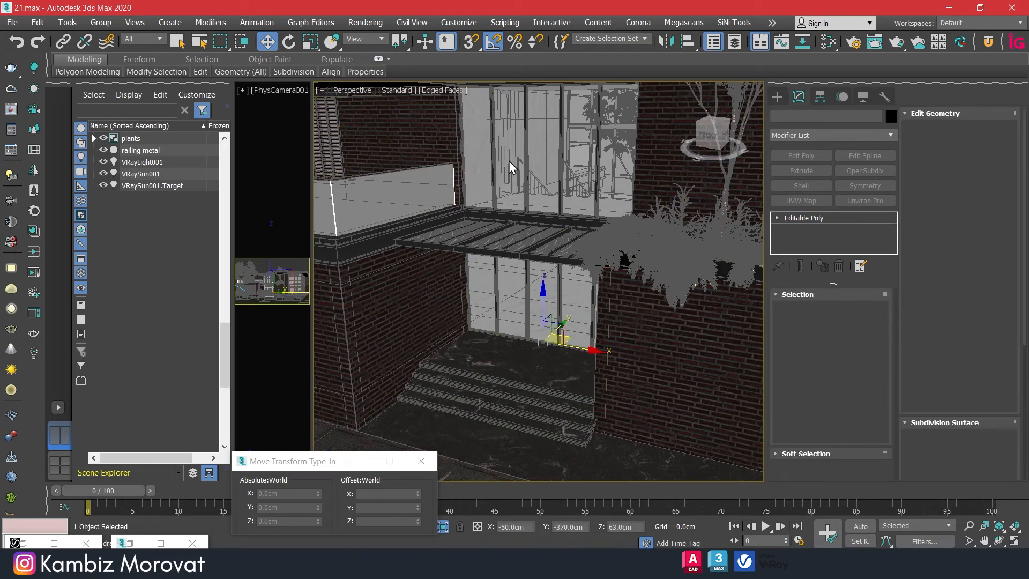
right_click(512, 165)
click(512, 106)
Step: Assign the bricks VRayMtl to the upper-floor wall behind the entrance glazing and minimize the Slate Material Editor
click(485, 127)
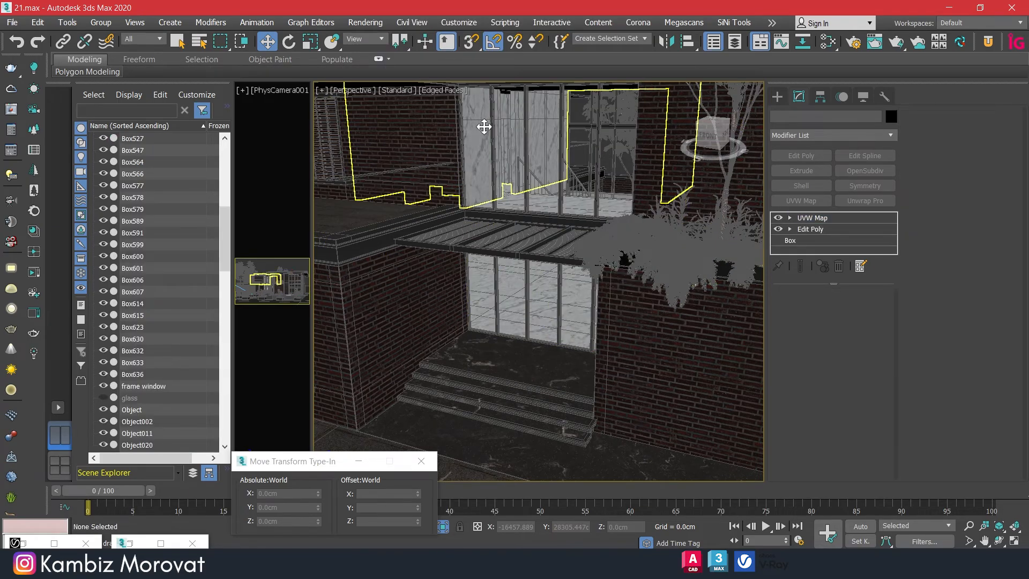
key(m)
middle_drag(619, 210, 626, 375)
middle_drag(625, 190, 640, 373)
middle_drag(661, 186, 651, 339)
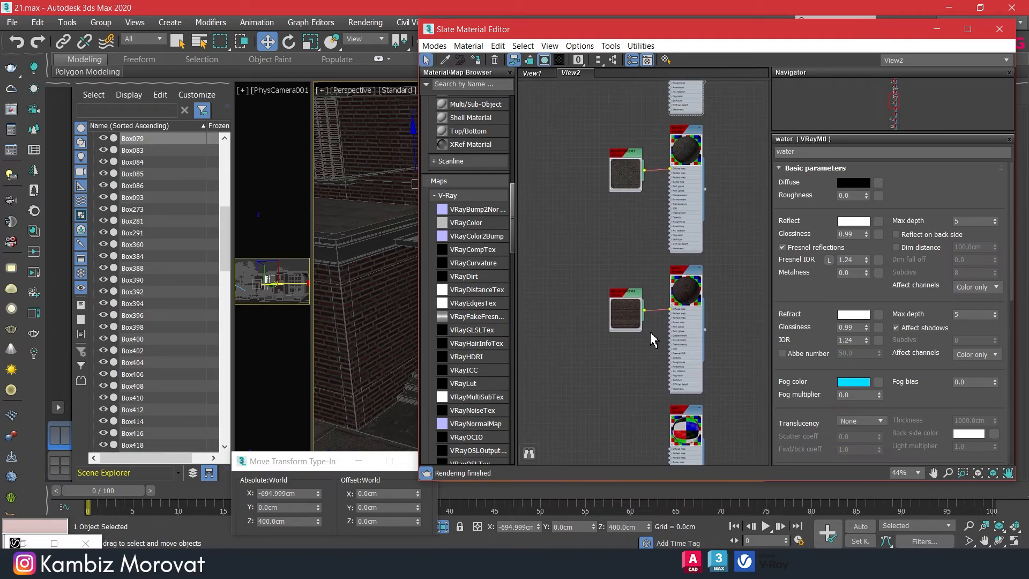
double_click(685, 279)
middle_drag(692, 187, 677, 240)
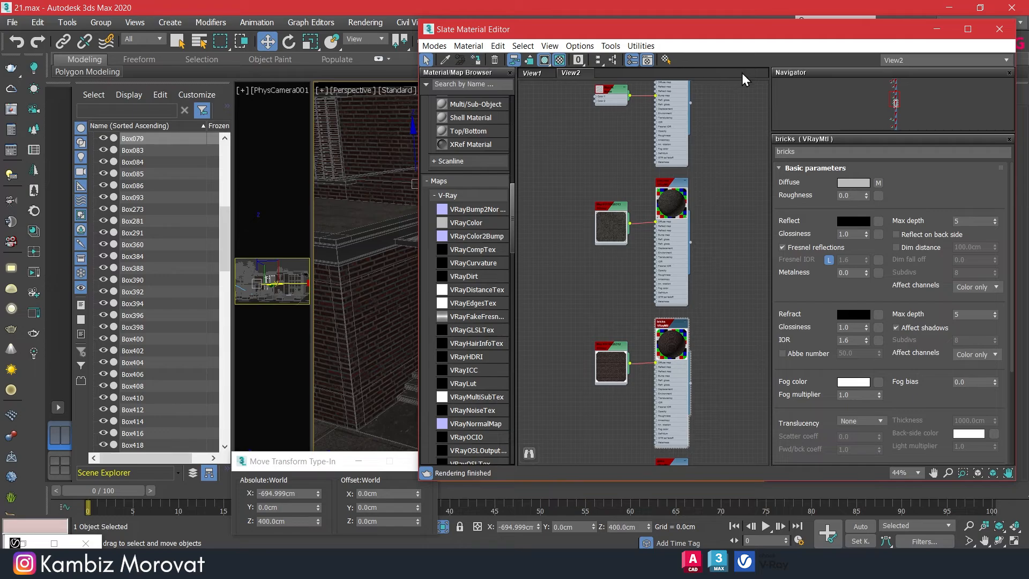
drag(733, 36, 641, 273)
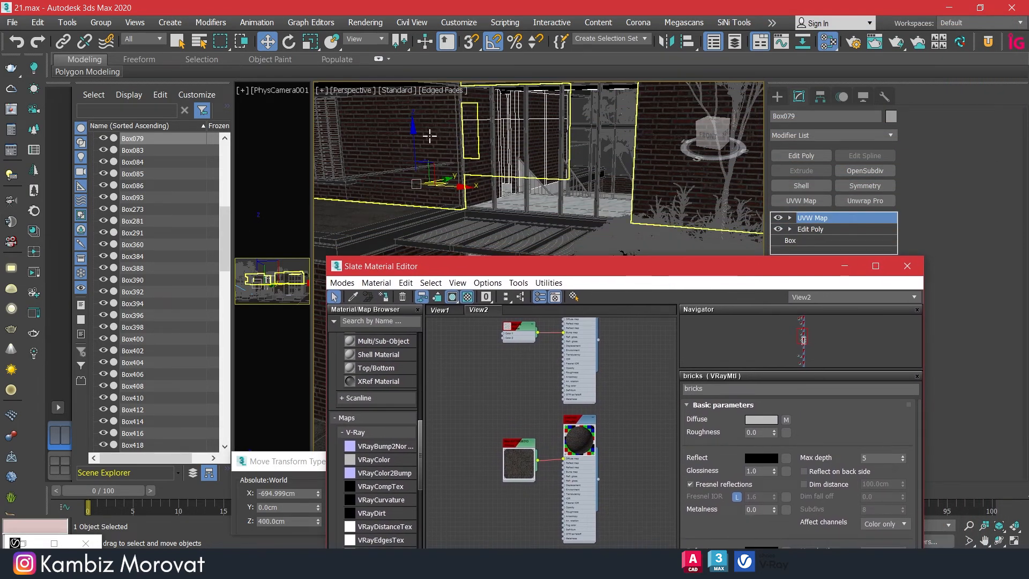
click(847, 266)
Step: Unhide all objects and start an interactive V-Ray render of a region around the glazed entrance
right_click(564, 305)
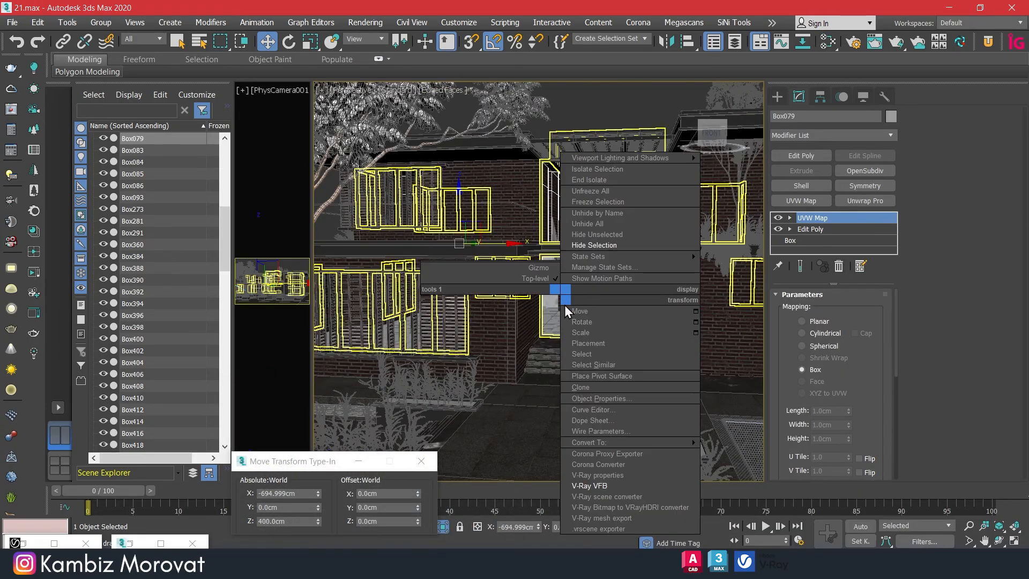
click(596, 485)
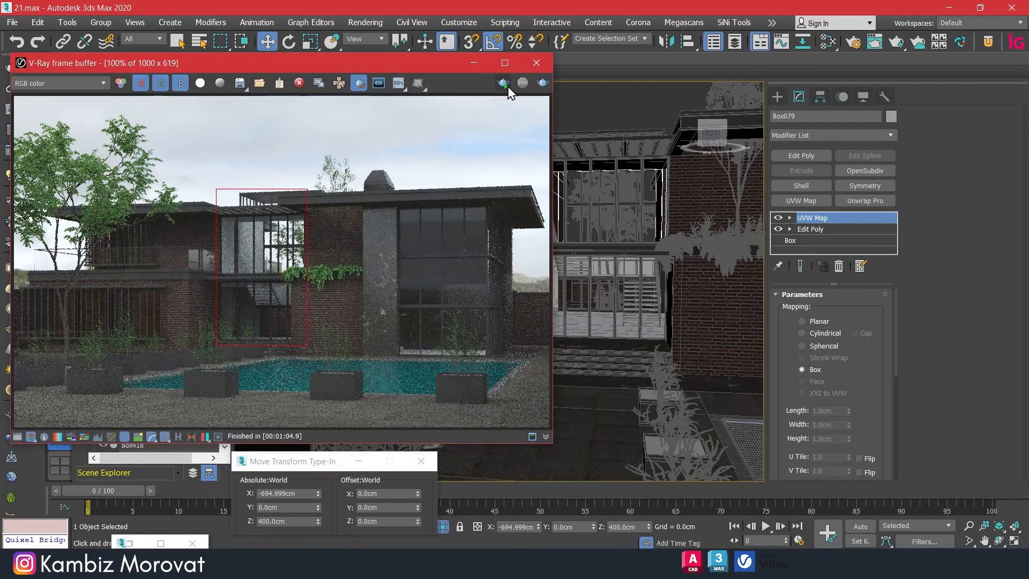
right_click(625, 272)
click(654, 202)
click(501, 87)
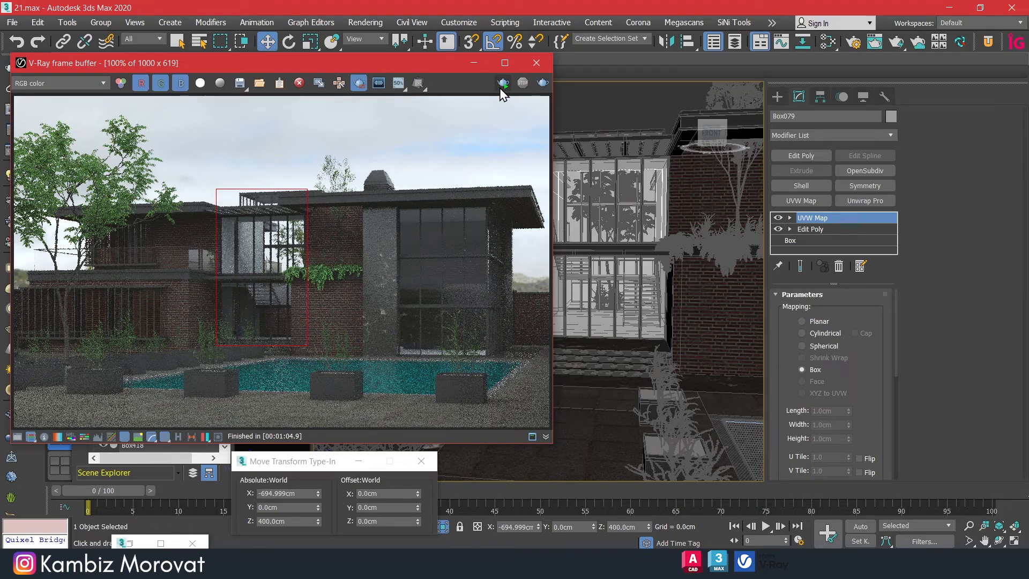
click(501, 86)
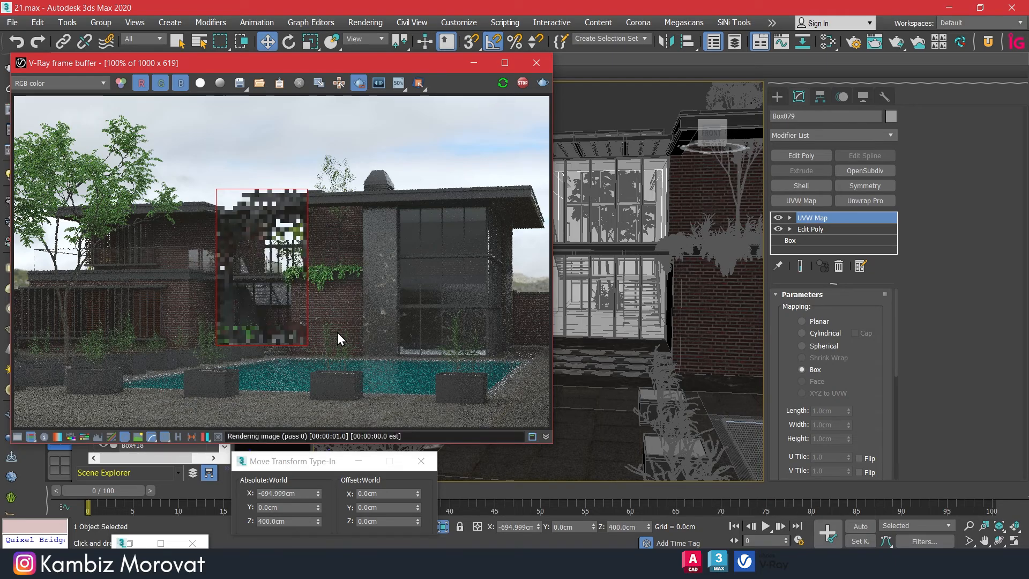
Step: Inspect the brick wall behind the glazing in the region render using the RGB color channel, stop rendering, and minimize the frame buffer
scroll(275, 299, up, 2)
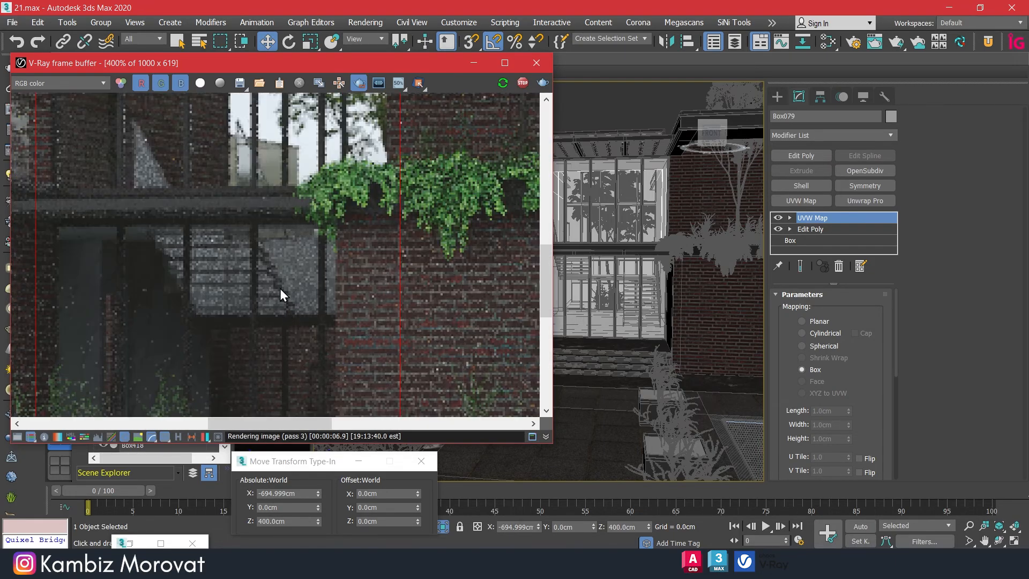
scroll(267, 300, down, 2)
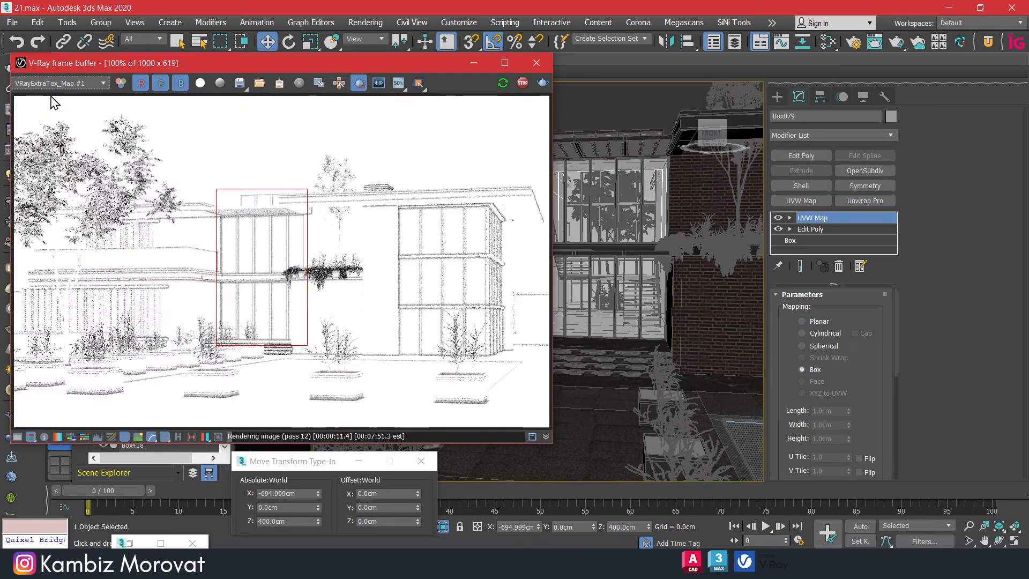
click(59, 83)
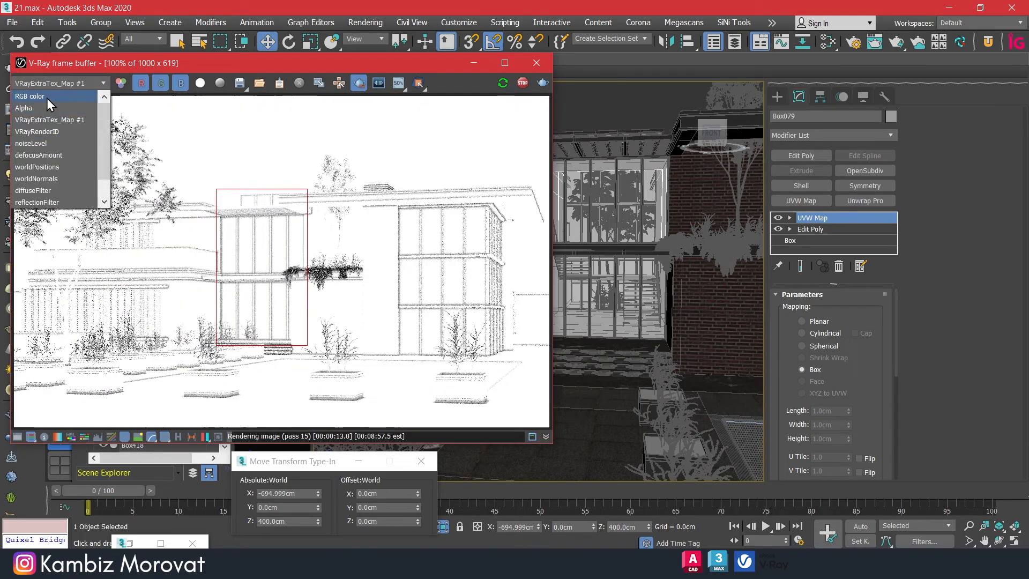
click(46, 97)
click(523, 84)
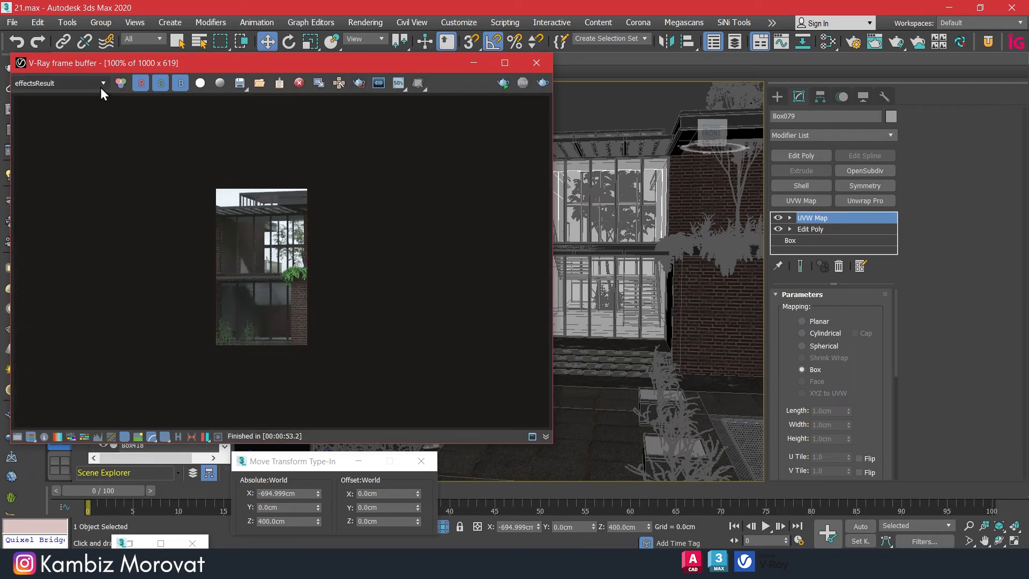
click(476, 66)
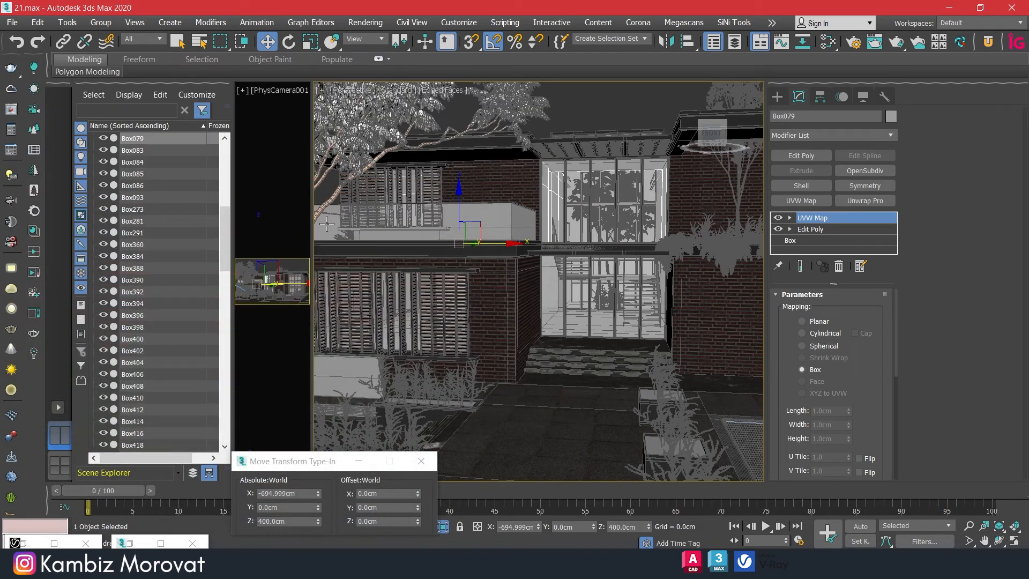
Step: Select the plants group and hide it
click(367, 143)
right_click(367, 143)
click(397, 95)
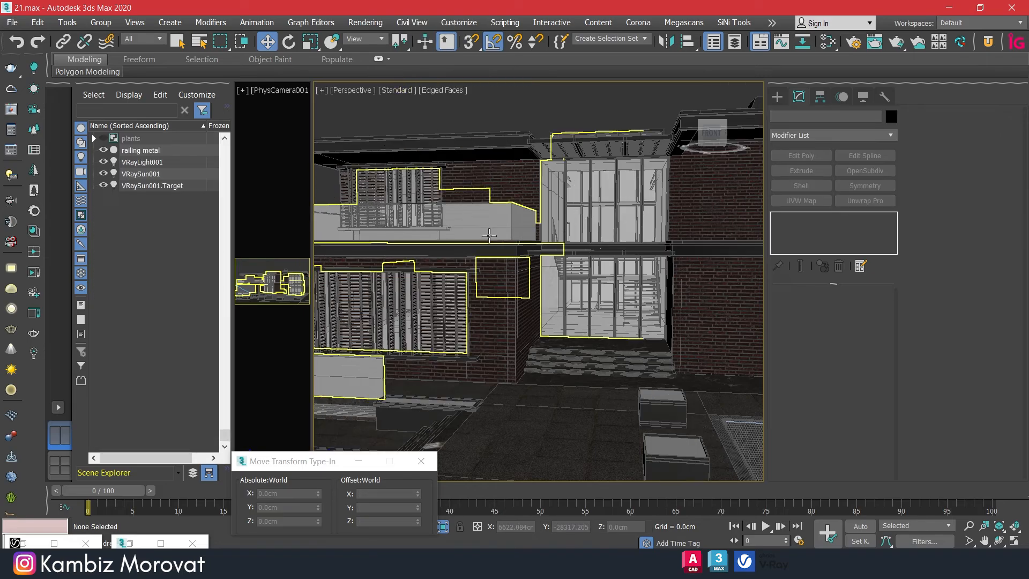
Step: Create a targeted Physical camera aimed at the stone column beside the brick wall, switch to its view and frame the column base
scroll(519, 251, down, 5)
alt+middle_drag(606, 298, 566, 287)
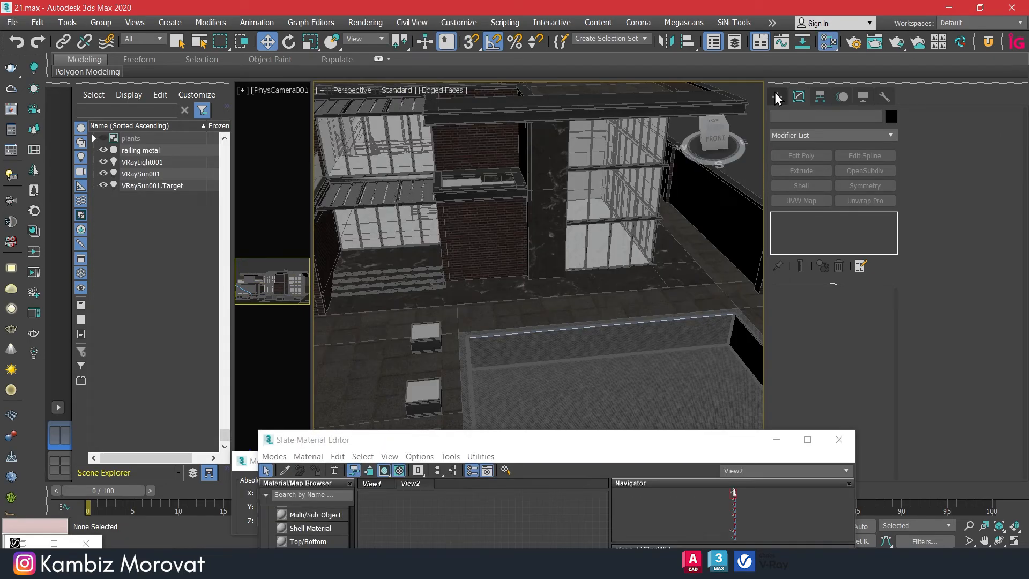
click(778, 97)
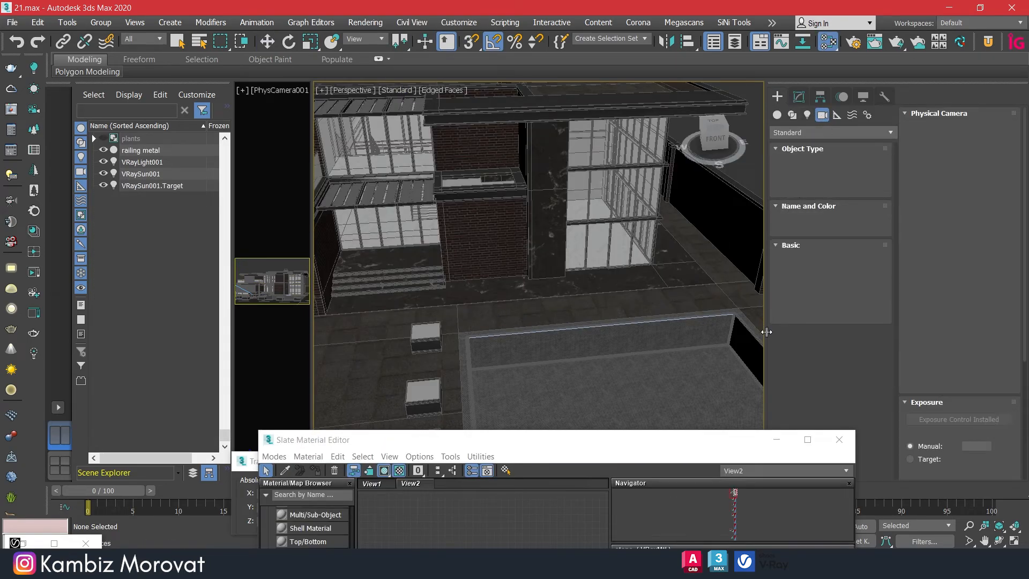
drag(446, 326, 538, 274)
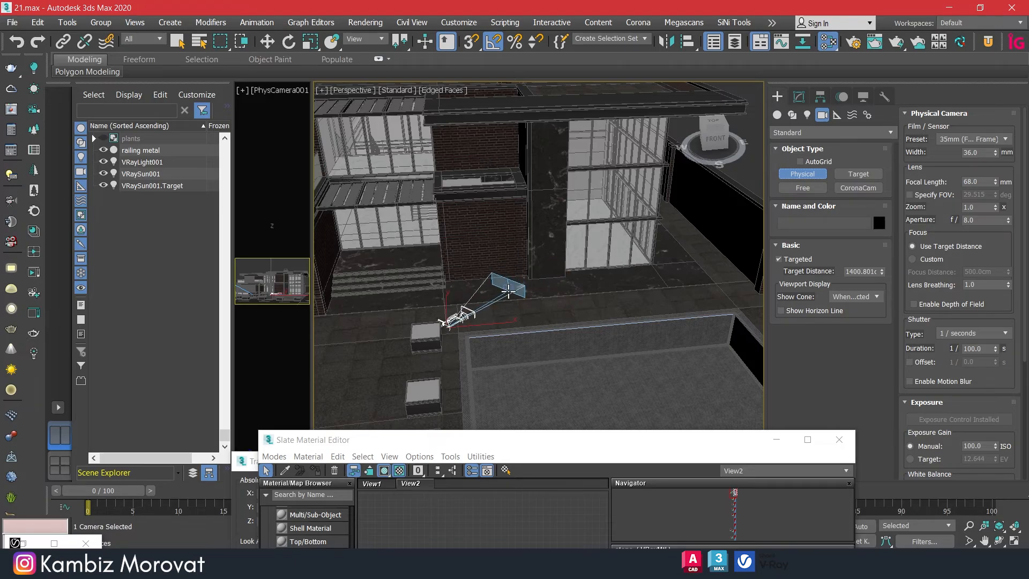
key(w)
key(c)
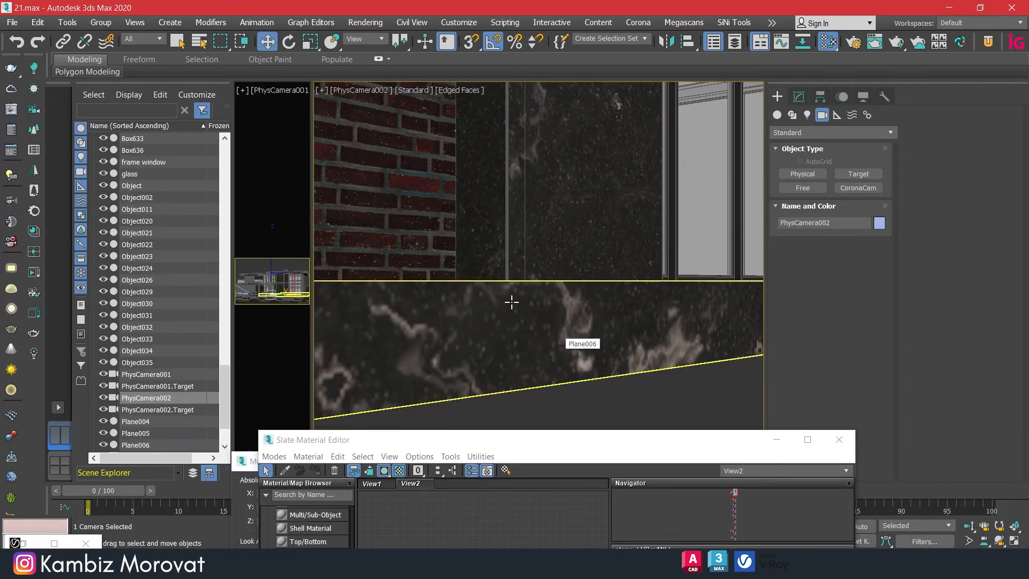
middle_drag(517, 320, 544, 283)
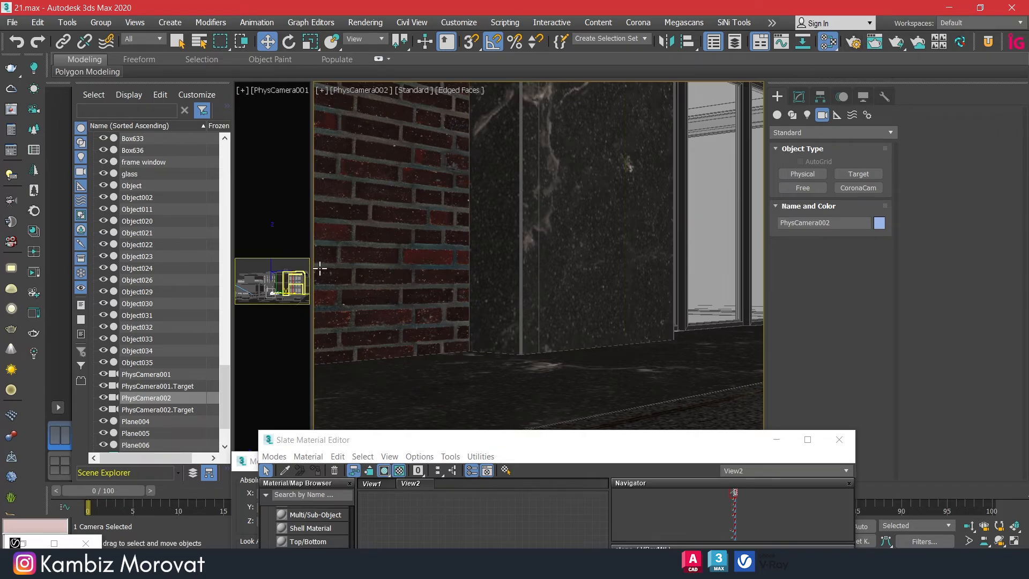
Step: Lock the view to render to PhysCamera002 in Render Setup and minimize the dialog
click(851, 43)
click(857, 43)
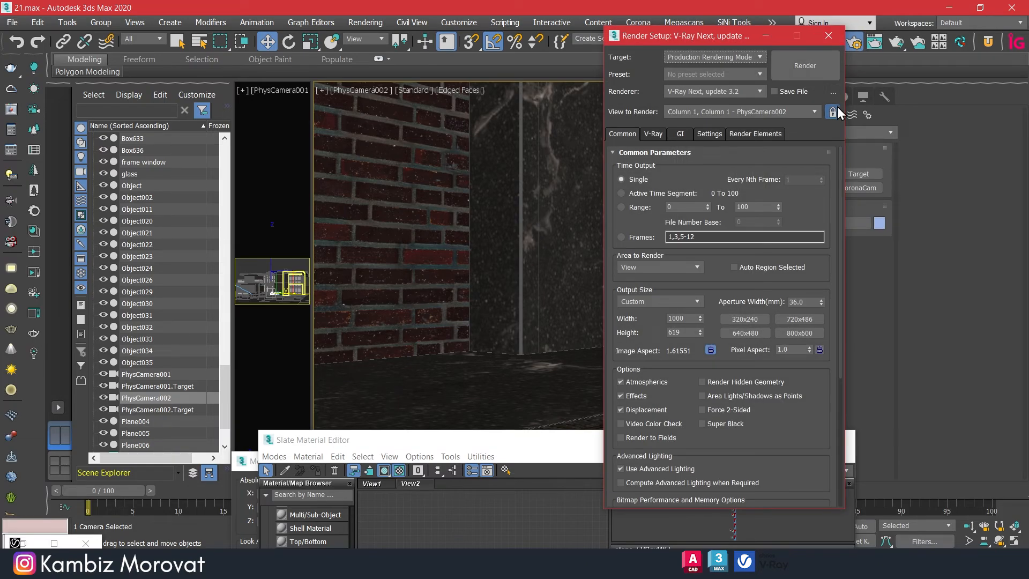
click(766, 36)
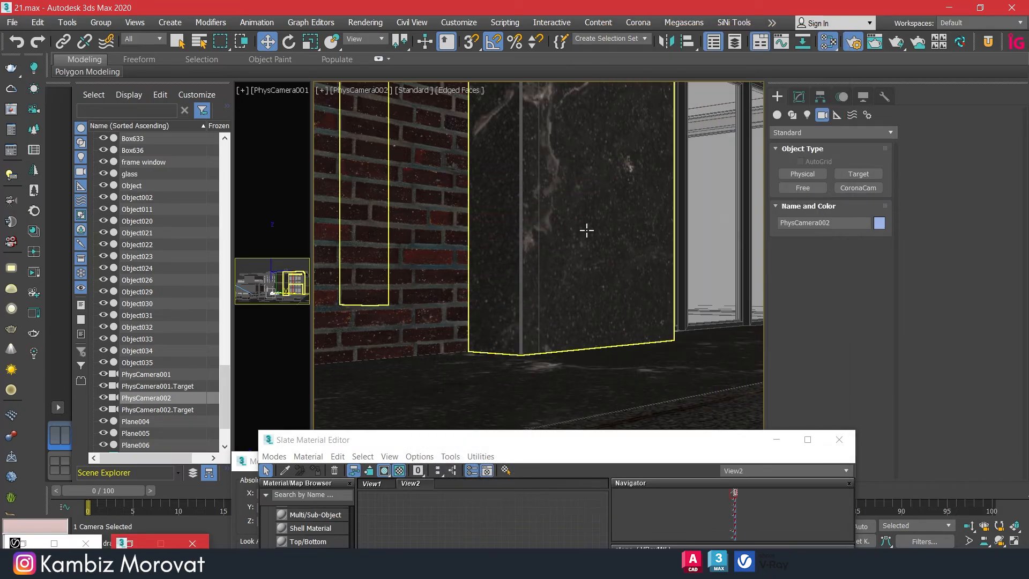
Step: Render the PhysCamera002 view of the stone column interactively, place the Slate Material Editor beside the frame buffer, and stop the render
mouse_move(513, 182)
middle_down()
mouse_move(558, 184)
mouse_move(544, 194)
middle_up()
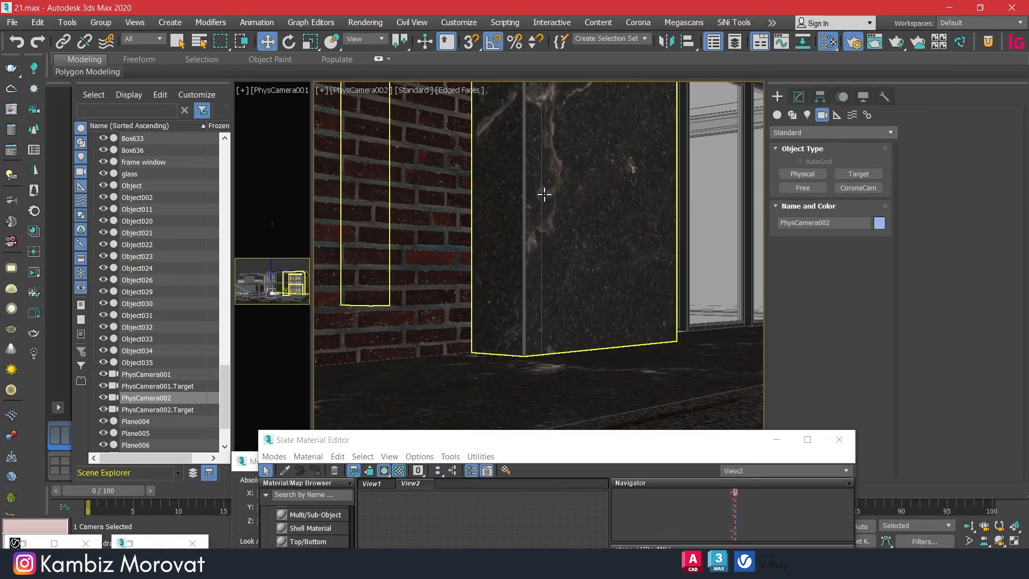
right_click(580, 203)
click(633, 391)
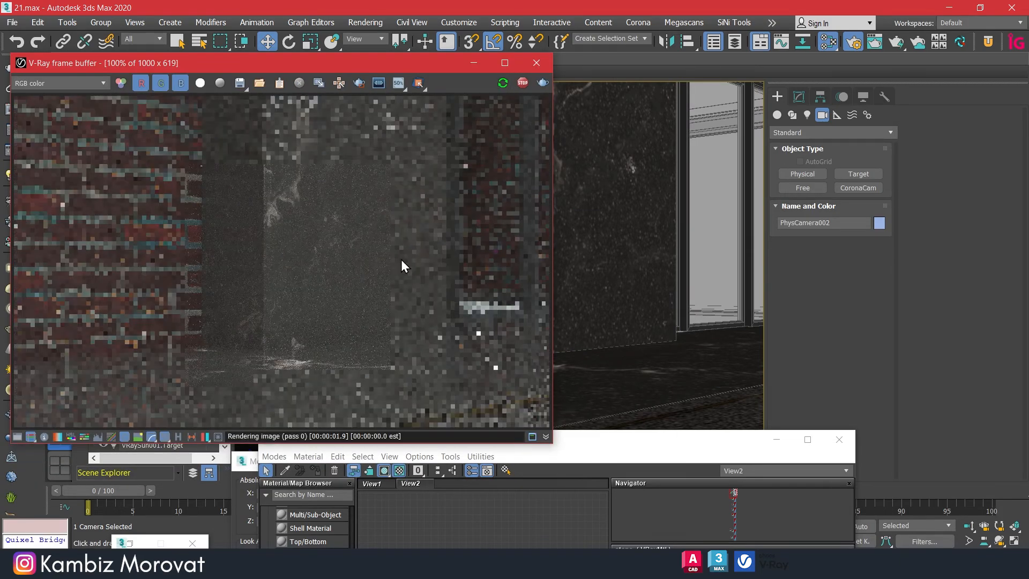
drag(633, 442, 799, 105)
click(505, 85)
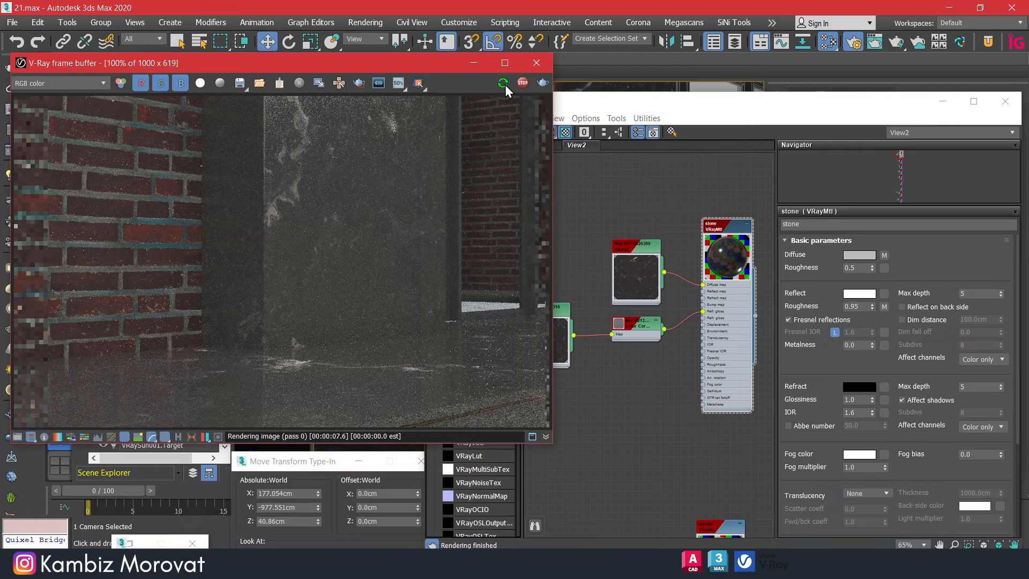
click(522, 84)
Step: Enlarge the Color Correction node's preview in the stone material graph and move the diffuse Bitmap node clear of it
click(595, 279)
middle_drag(570, 293, 539, 264)
double_click(589, 296)
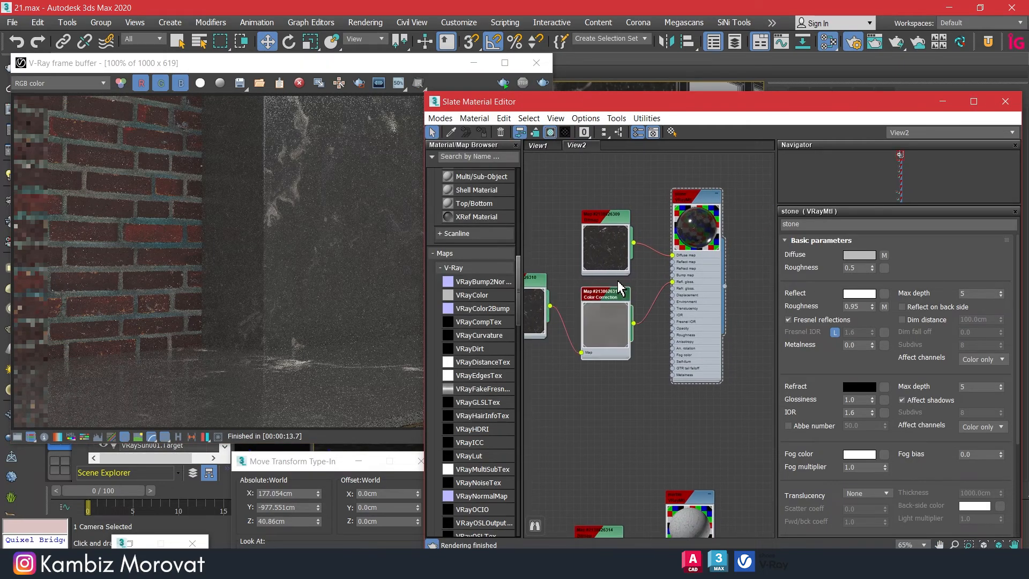
drag(611, 265, 590, 237)
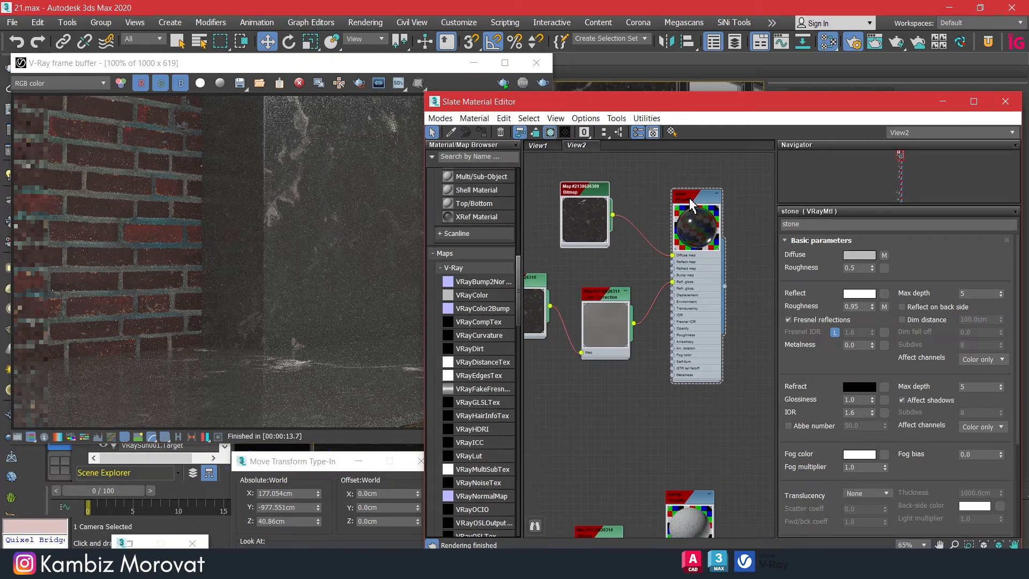
Step: Add a Falloff map to the stone material graph and connect it to the material's Reflect map input
middle_drag(589, 194, 608, 182)
scroll(590, 311, up, 3)
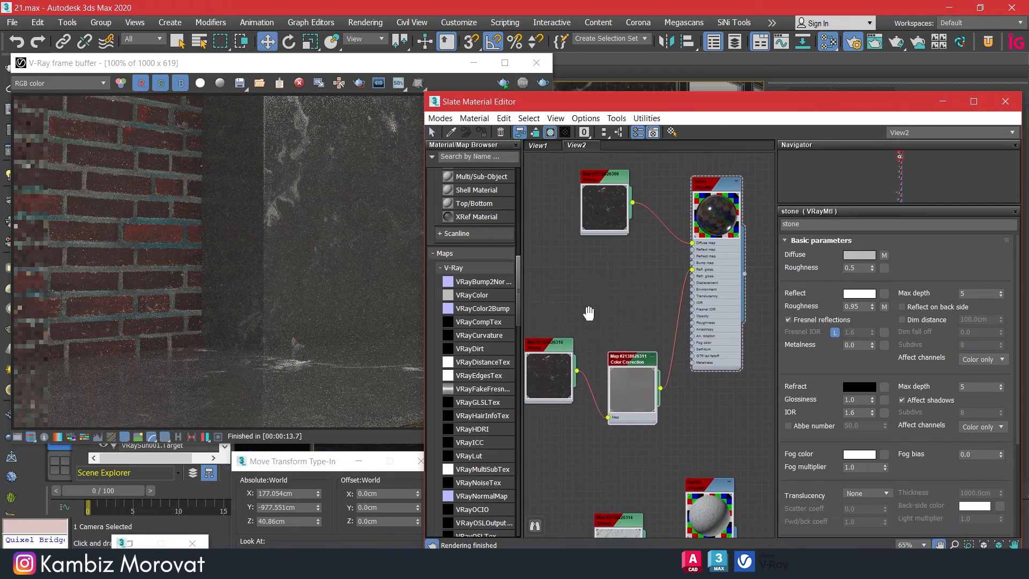
scroll(473, 486, down, 10)
drag(472, 426, 574, 252)
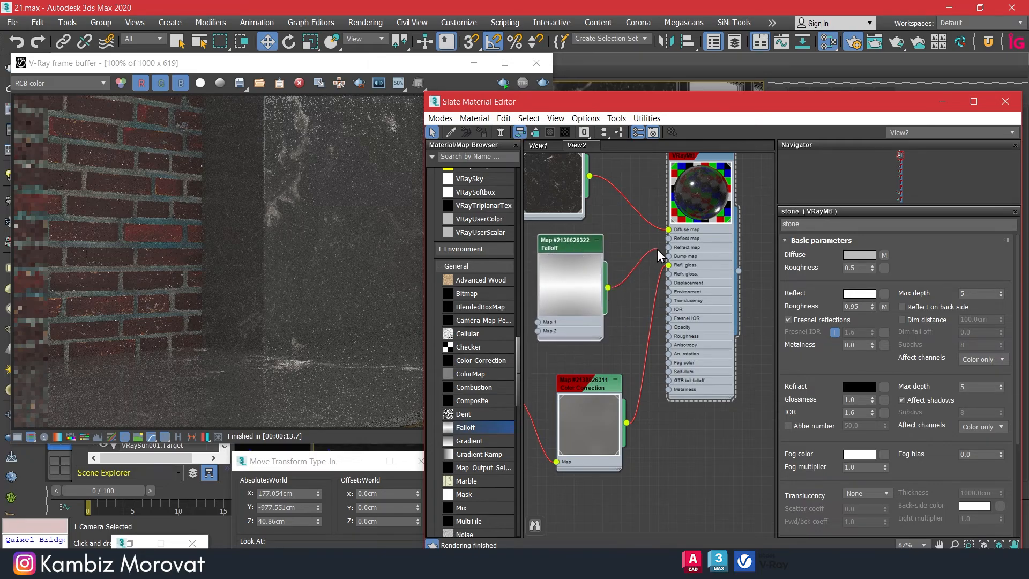
drag(658, 249, 668, 239)
scroll(631, 242, up, 1)
middle_drag(631, 242, 625, 268)
scroll(625, 269, up, 2)
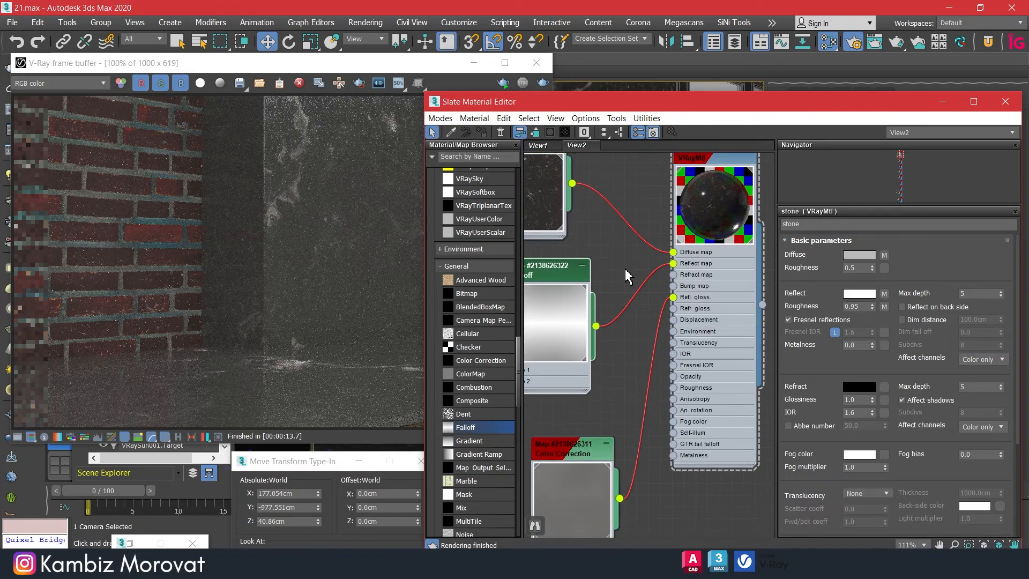
scroll(625, 272, down, 3)
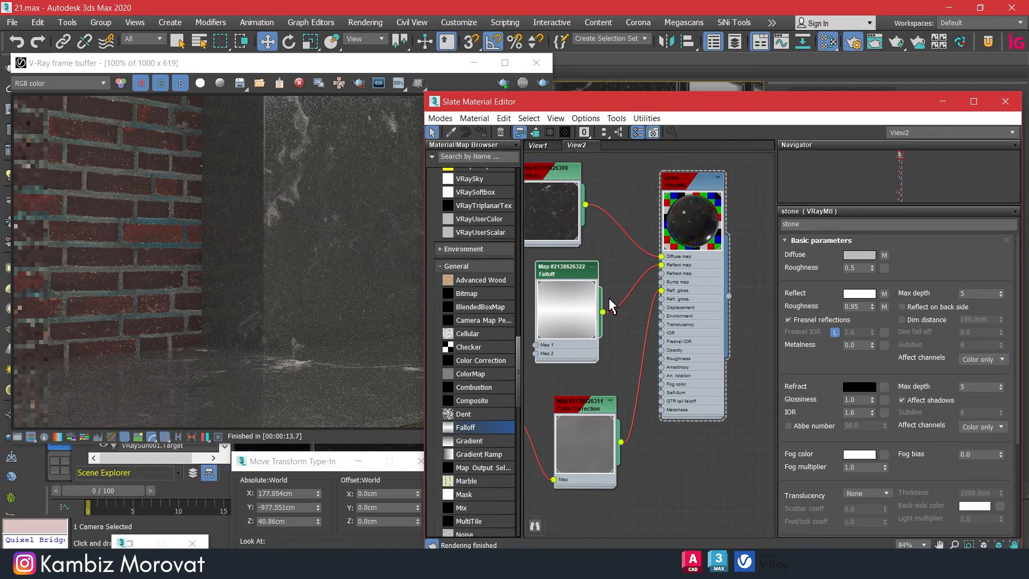
Step: Start the interactive render and swap the Falloff map's colors so that white is in front and black at the side
click(503, 83)
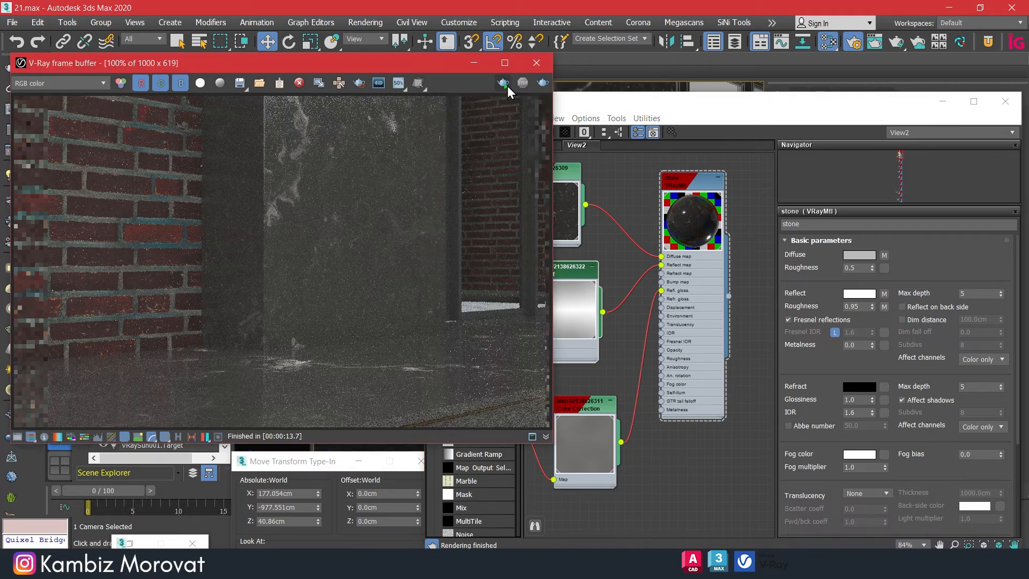
click(574, 267)
double_click(574, 267)
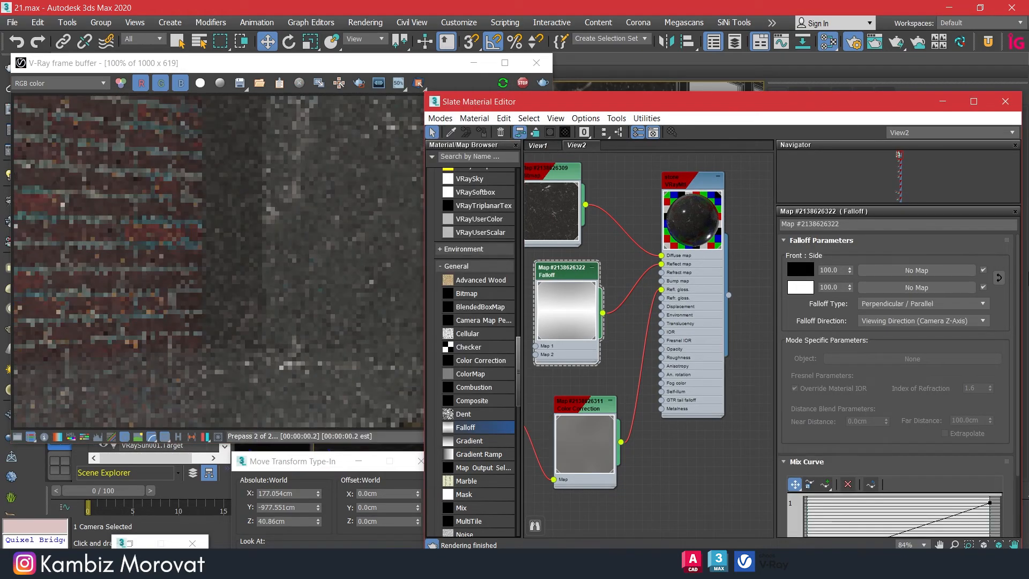
click(999, 278)
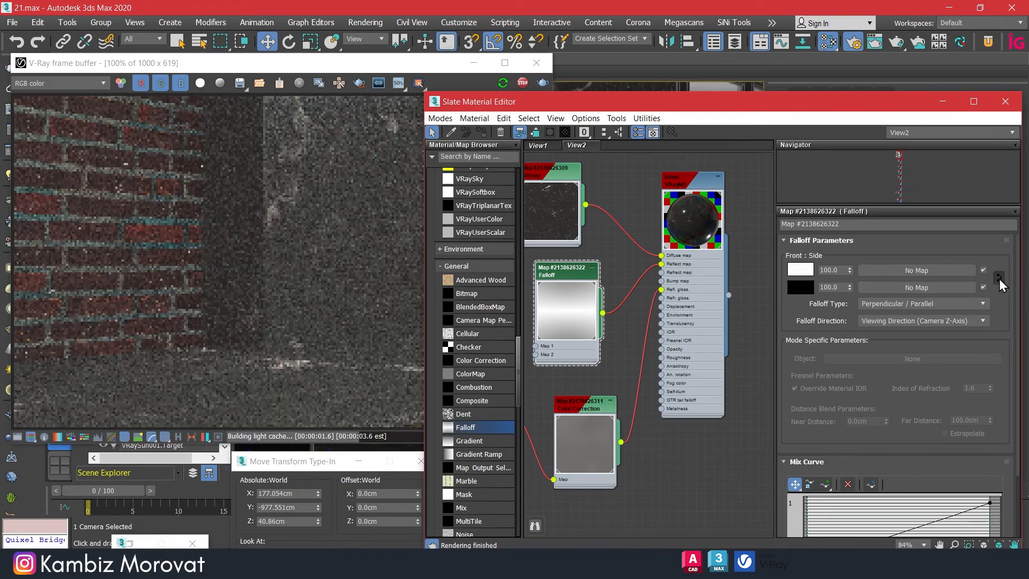
double_click(698, 200)
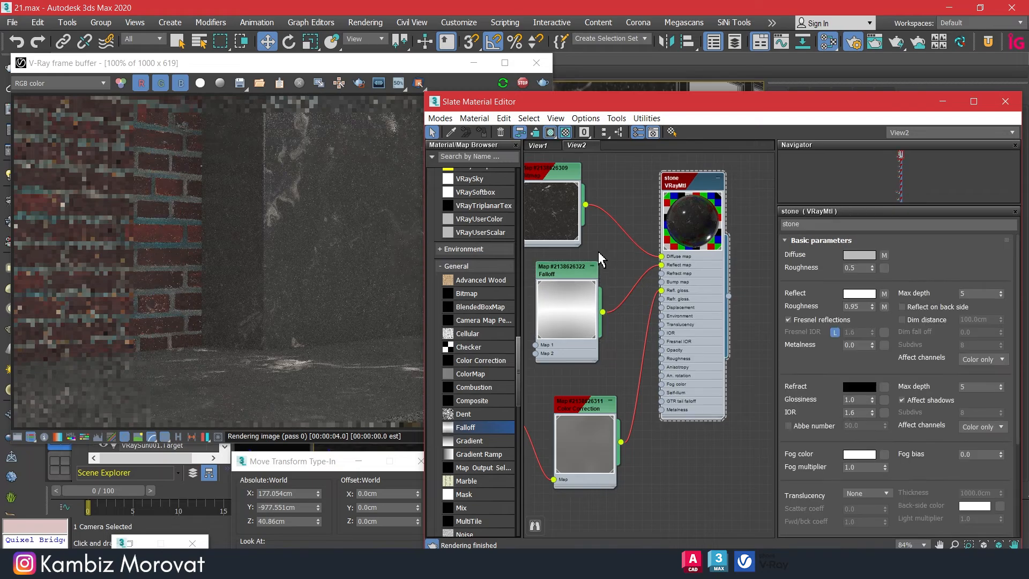
Step: Set the Falloff map's front color to a value of 229 and its side color to dark gray
double_click(571, 272)
double_click(696, 187)
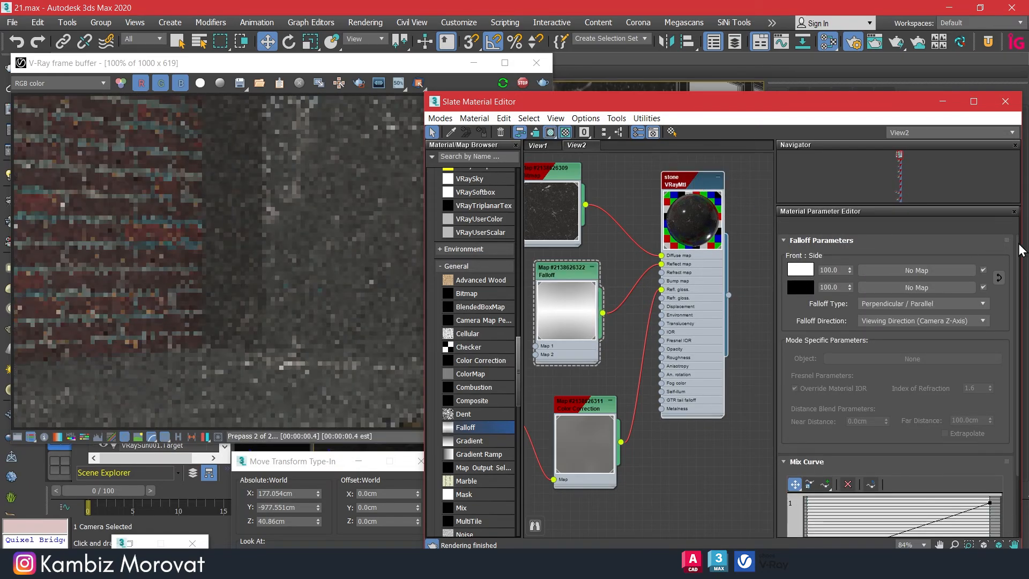
drag(1019, 246, 996, 187)
double_click(564, 271)
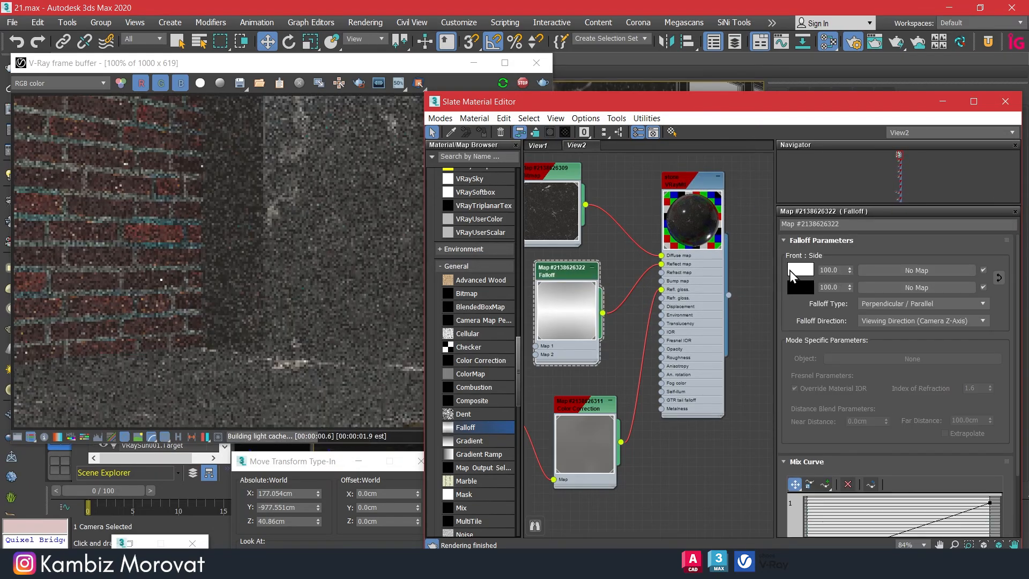
click(801, 269)
drag(353, 178, 353, 169)
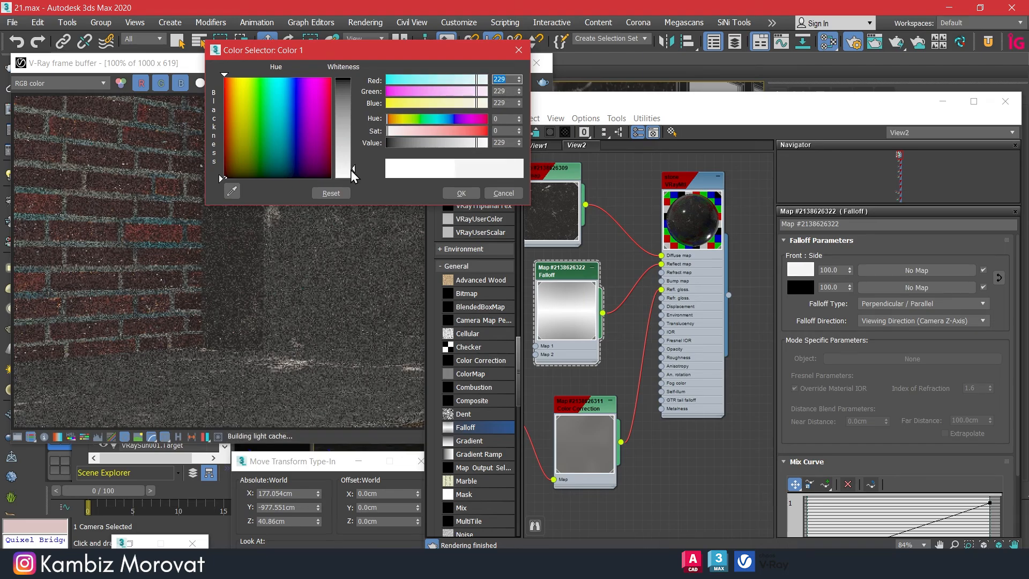
double_click(506, 142)
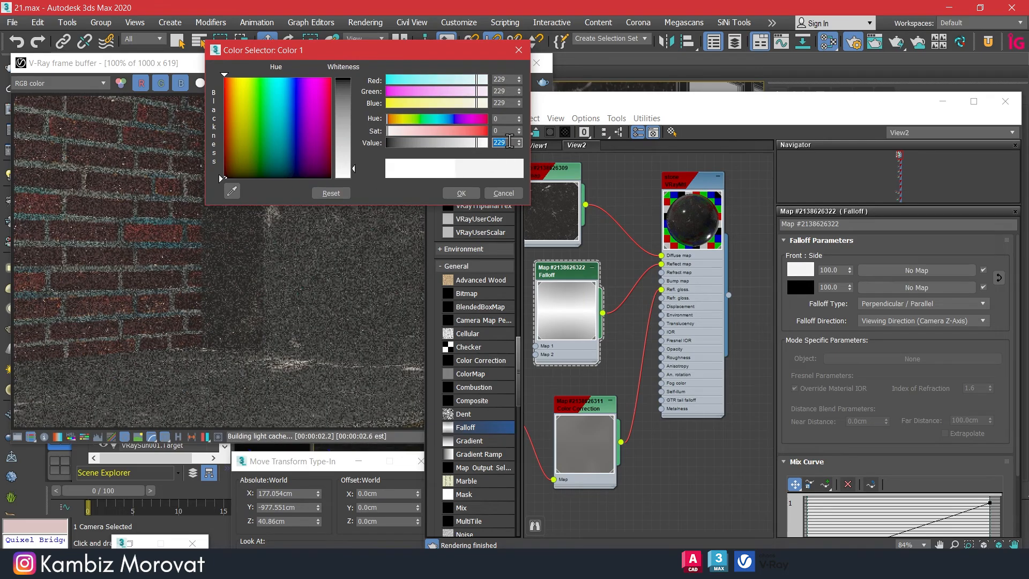
click(461, 193)
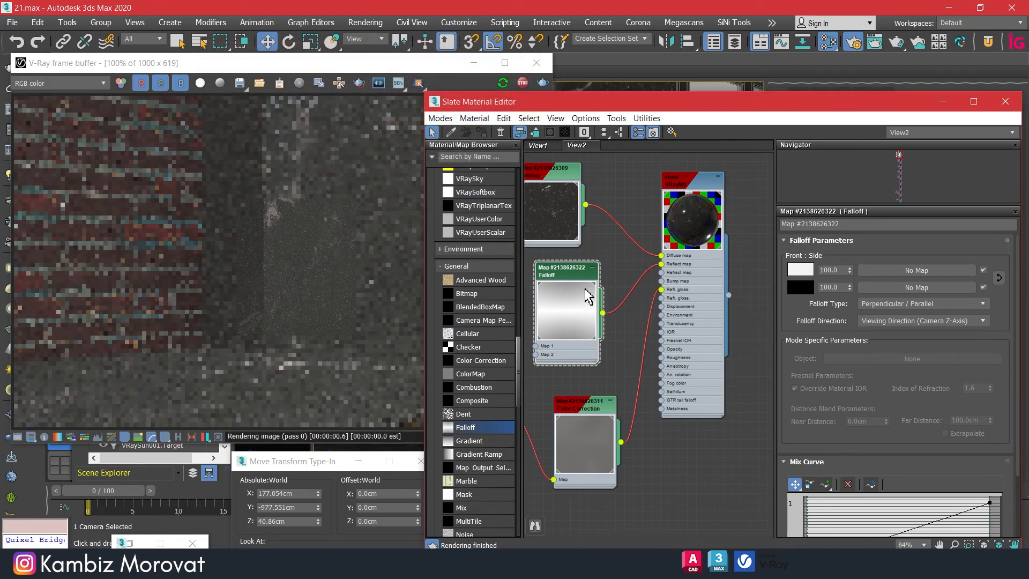
click(809, 285)
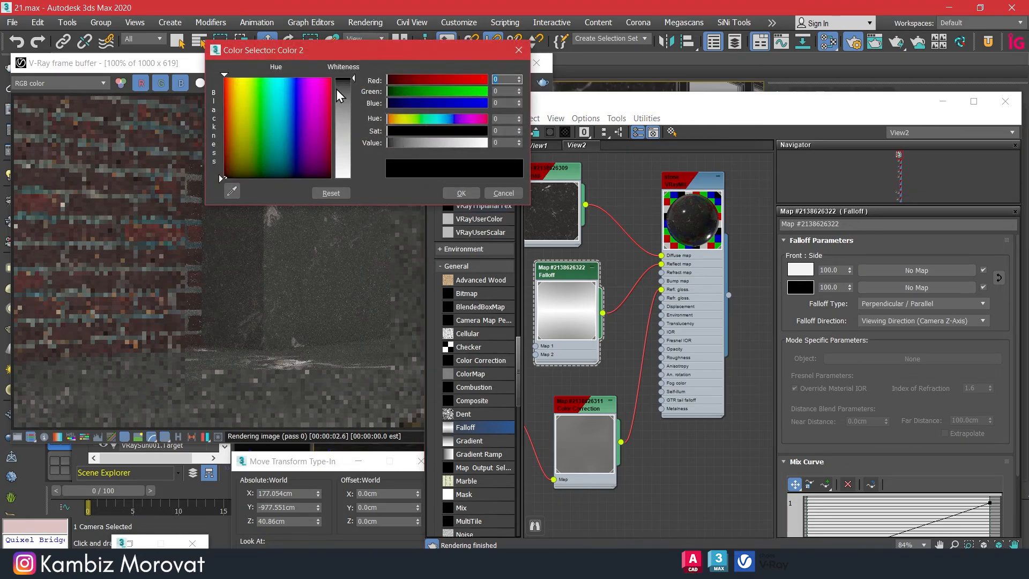
click(462, 193)
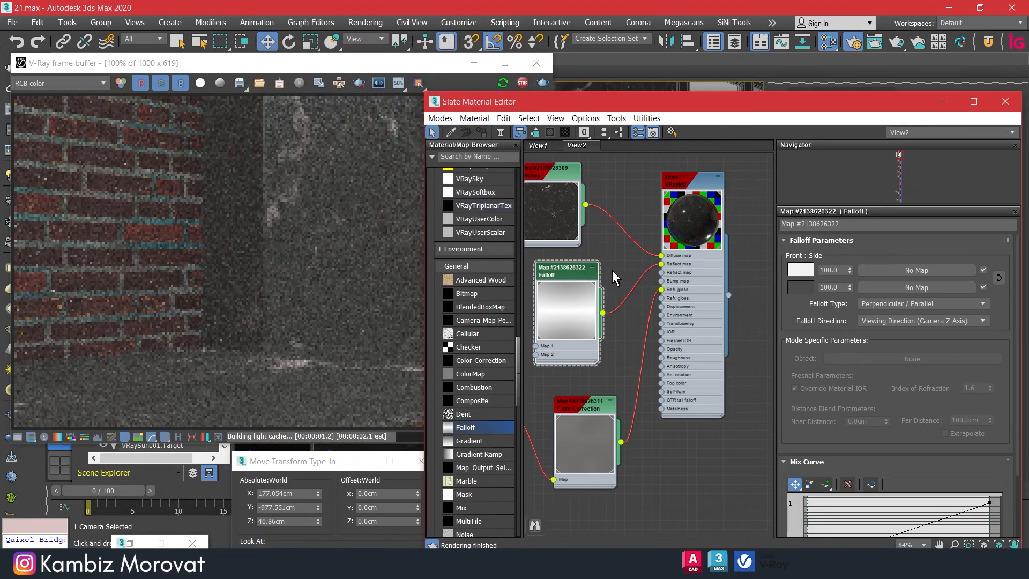
Step: Set the stone material's reflection roughness to 0.97
double_click(667, 204)
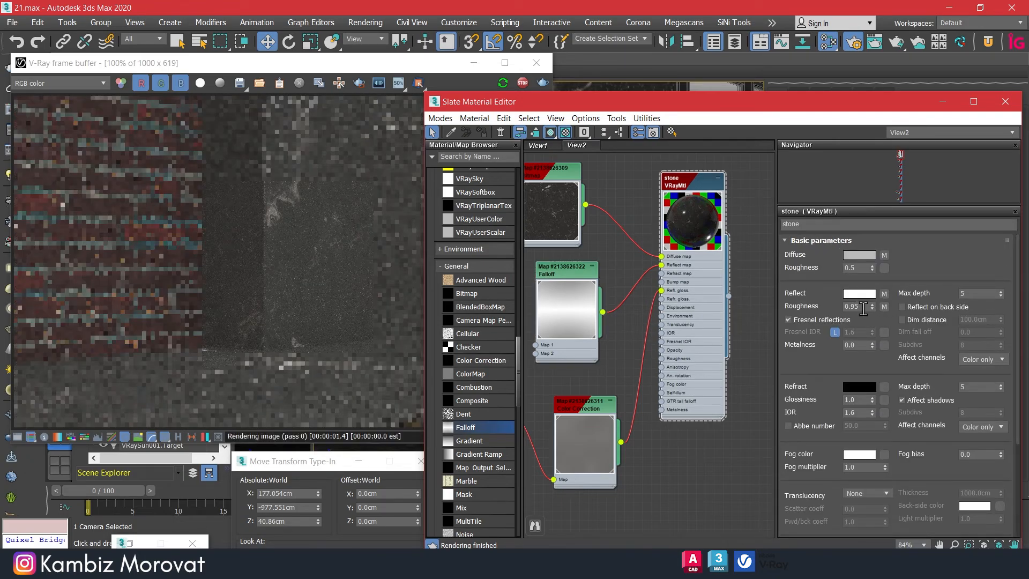
double_click(863, 307)
text(9.)
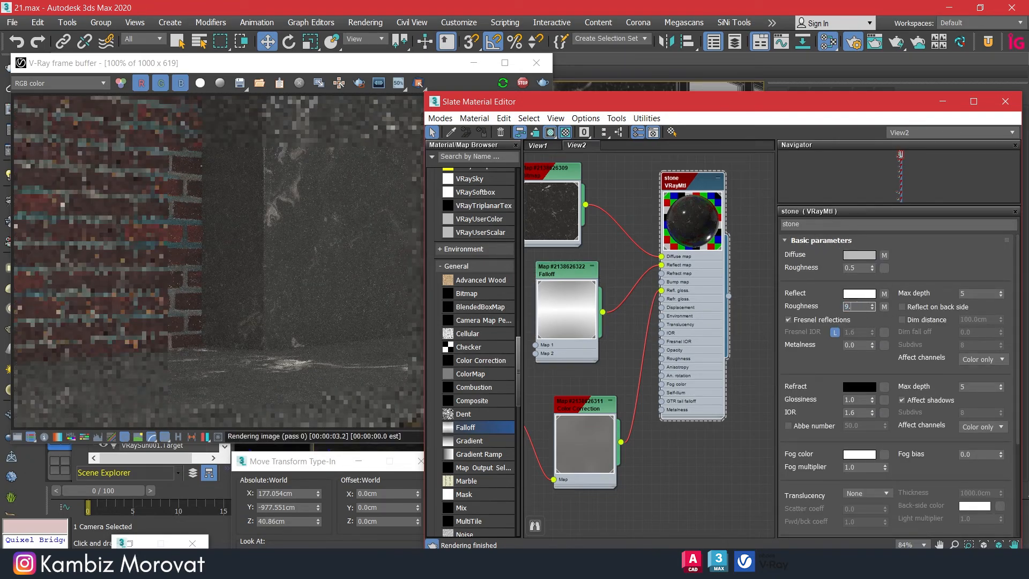
text(7.)
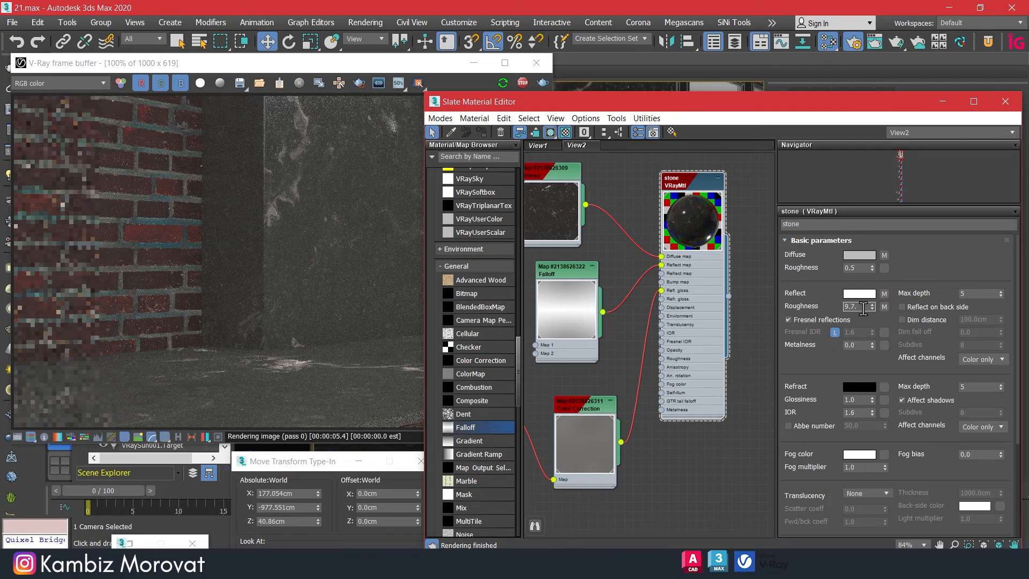
key(BackSpace)
key(BackSpace)
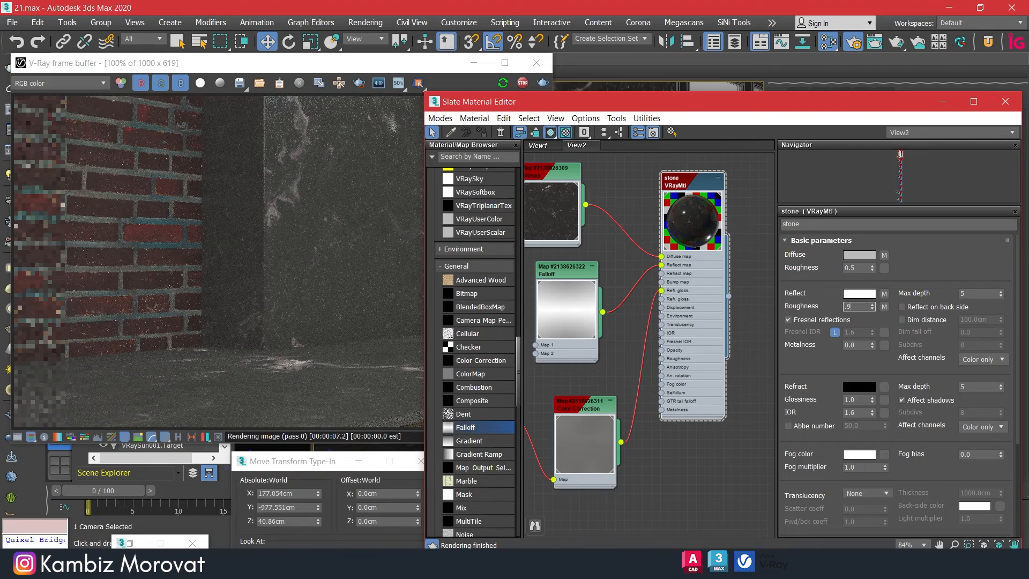
text(.97)
key(Return)
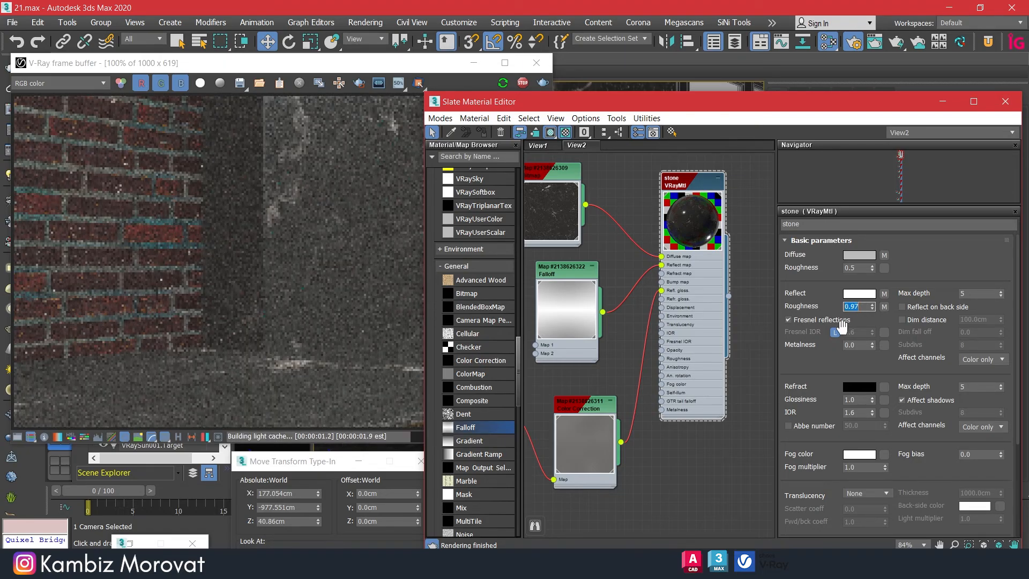
Step: Unlock the stone material's Fresnel IOR from the refraction IOR and set it to 1.4
click(835, 333)
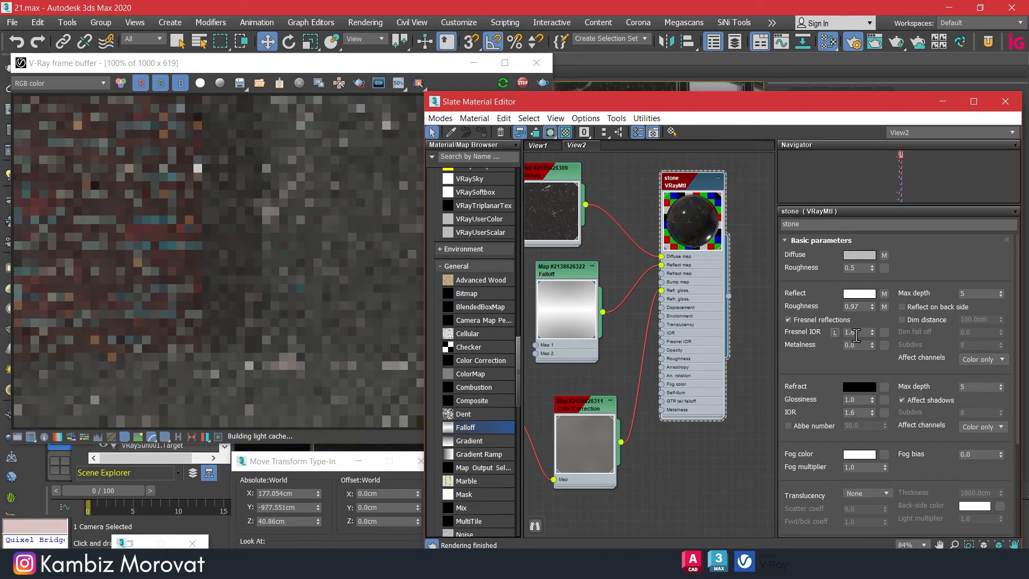
click(860, 333)
text(1.4)
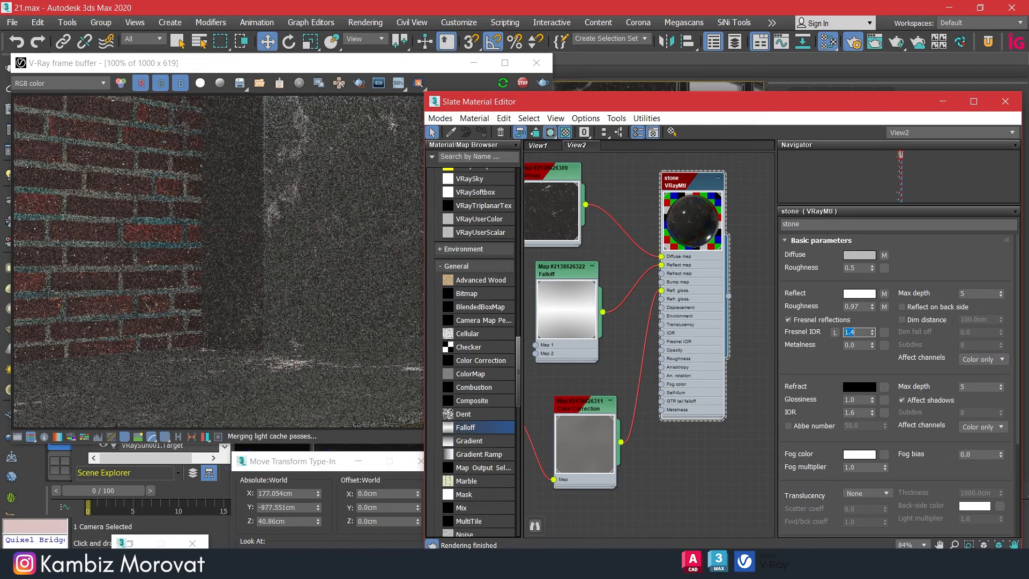
key(Return)
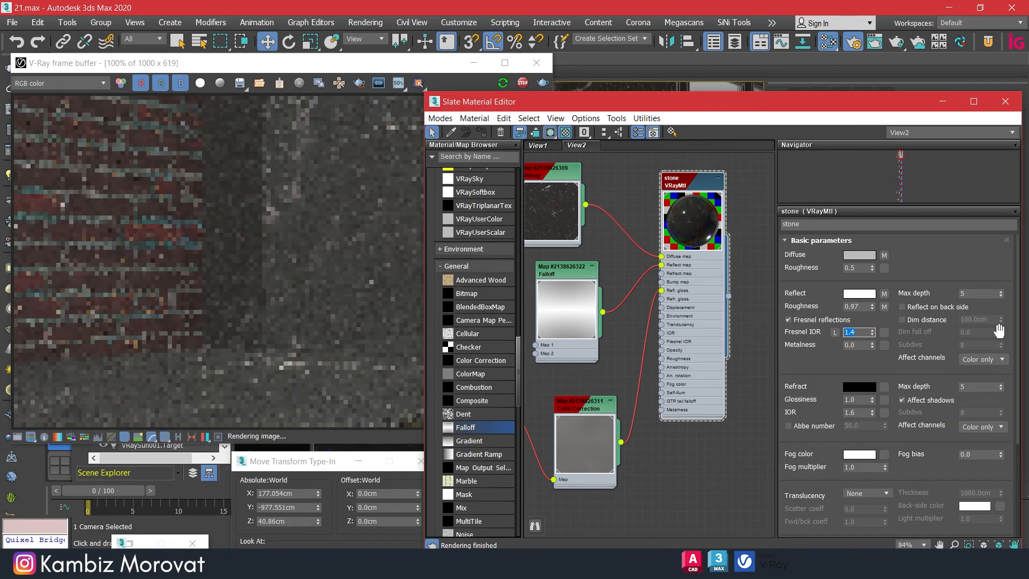
Step: Set the stone material's diffuse roughness to 0.14
scroll(1011, 435, down, 5)
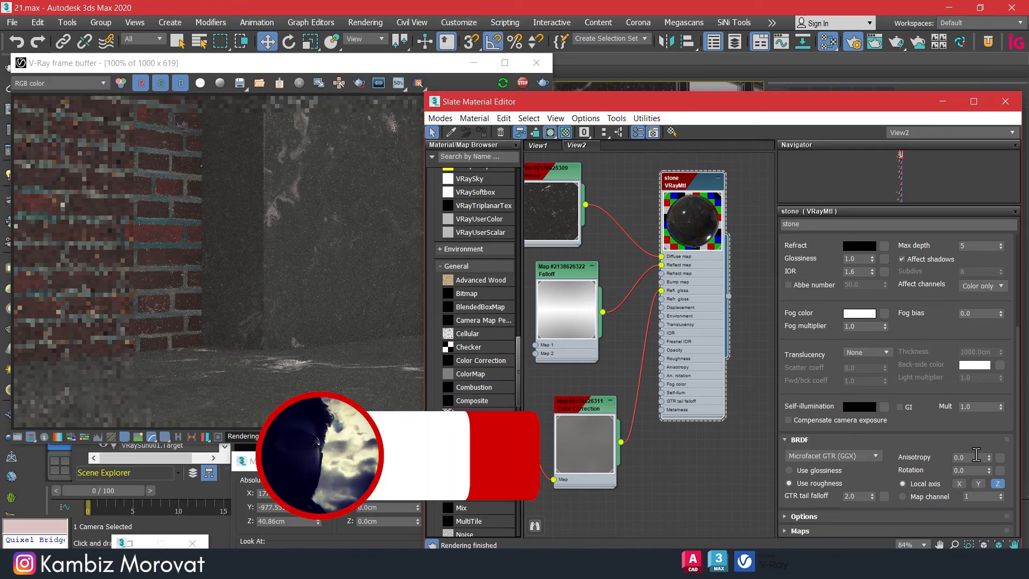
scroll(1019, 427, up, 5)
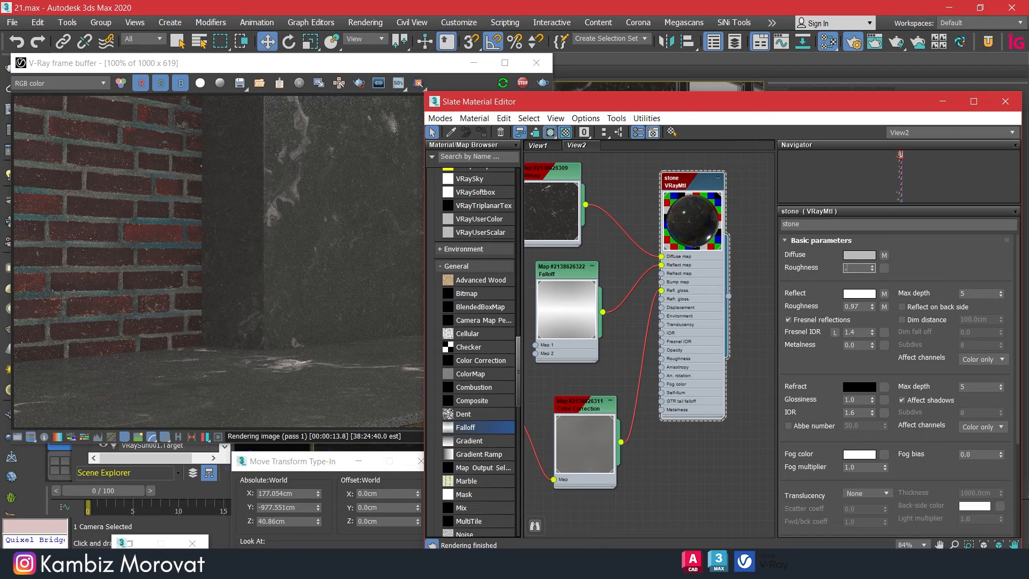
key(Return)
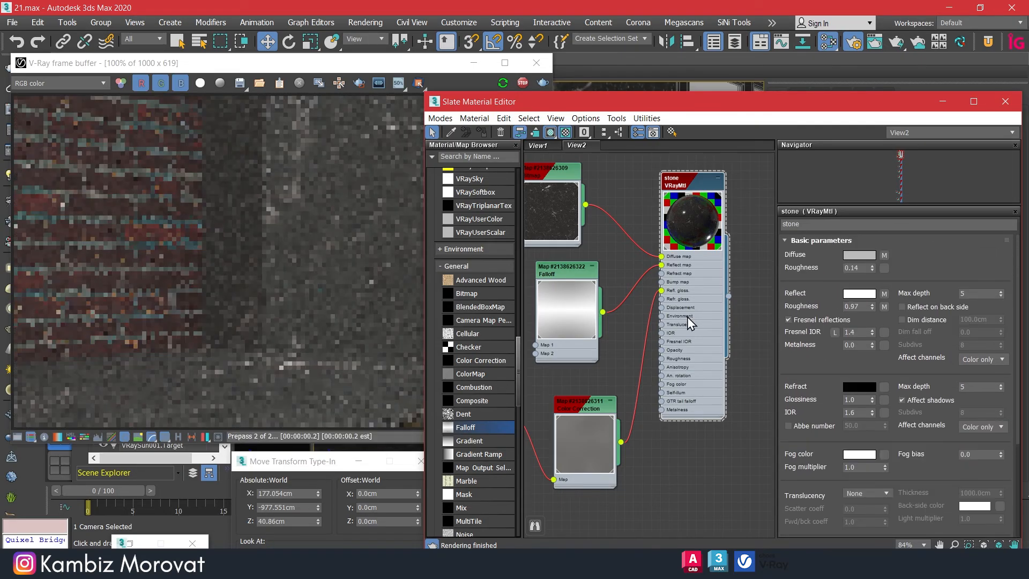
Step: Insert a VRayDirt map between the diffuse Bitmap and the stone material's Diffuse map, feeding the Bitmap into its Unoccluded input
middle_drag(648, 350, 707, 373)
scroll(481, 348, up, 8)
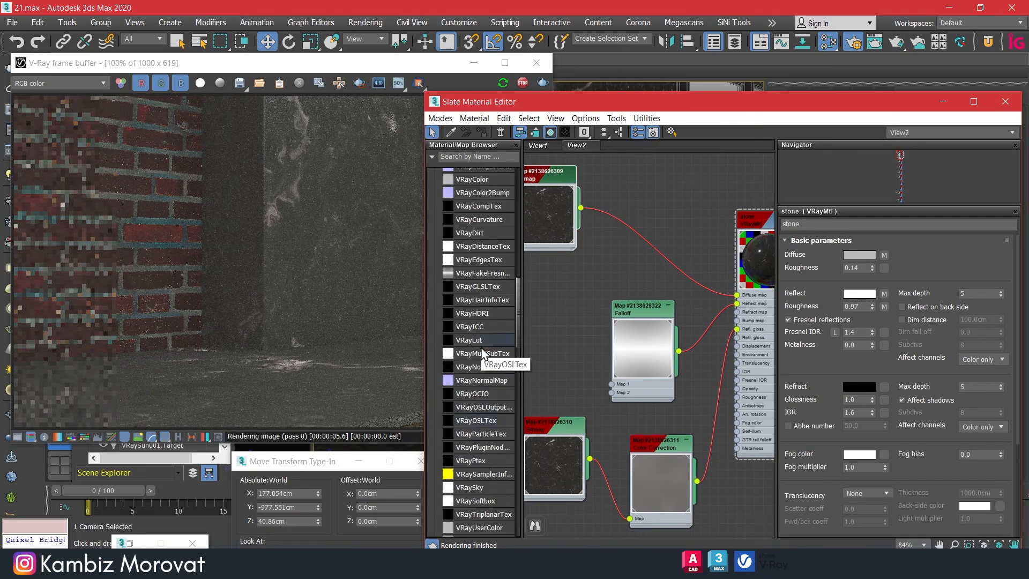
middle_drag(616, 250, 588, 255)
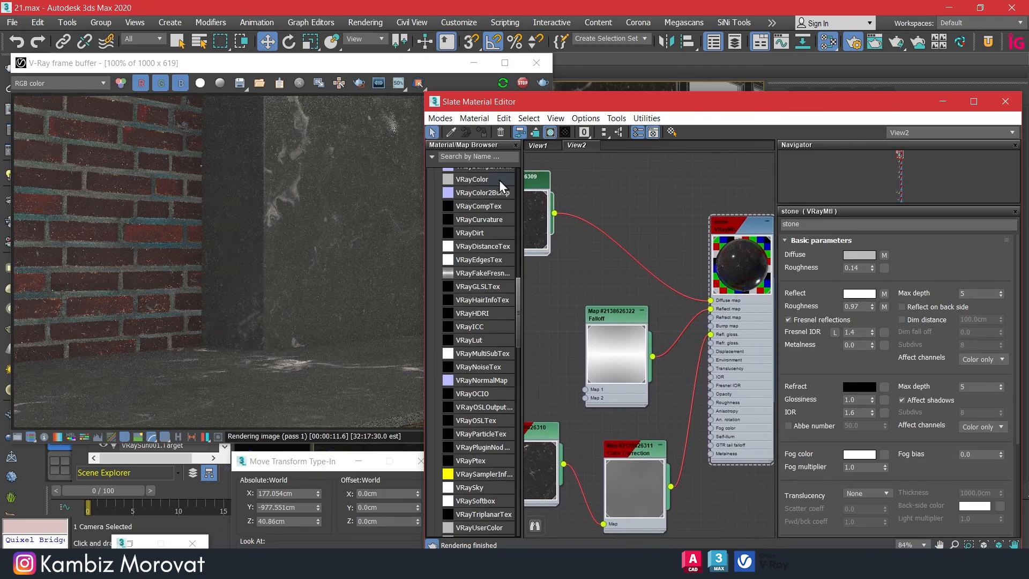
scroll(471, 388, up, 12)
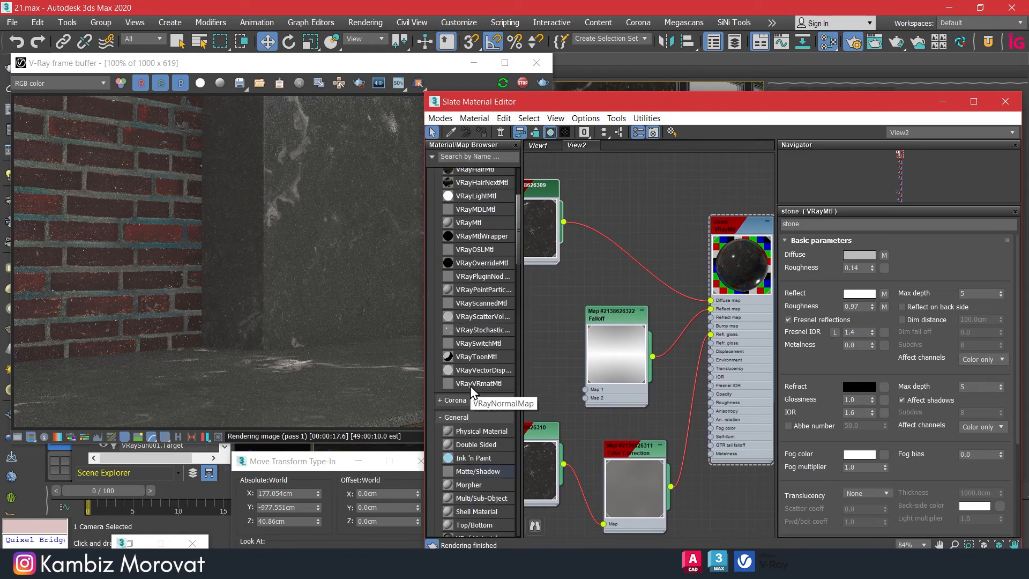
scroll(472, 385, down, 10)
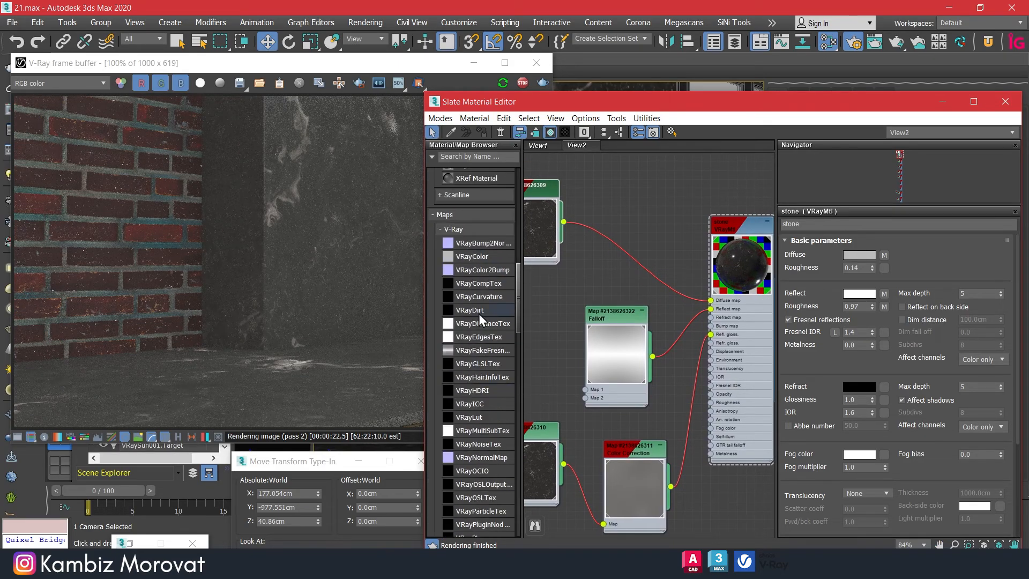
drag(480, 320, 639, 179)
click(653, 271)
double_click(605, 249)
middle_drag(598, 189, 615, 239)
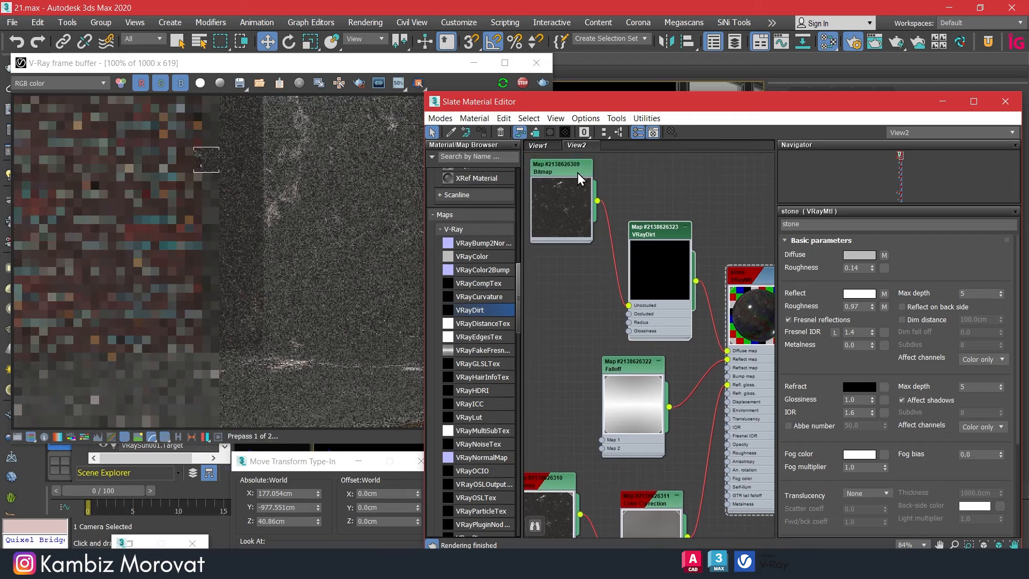
drag(578, 172, 577, 200)
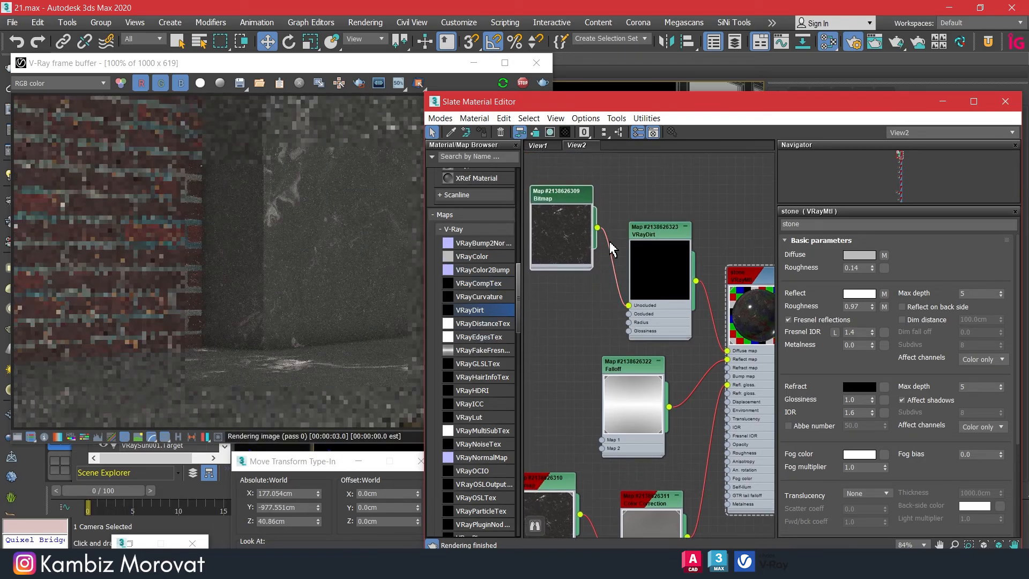
Step: Set the VRayDirt map's occluded color to pure red (255, 0, 0) and limit the interactive render to a region around the wall corner
double_click(657, 235)
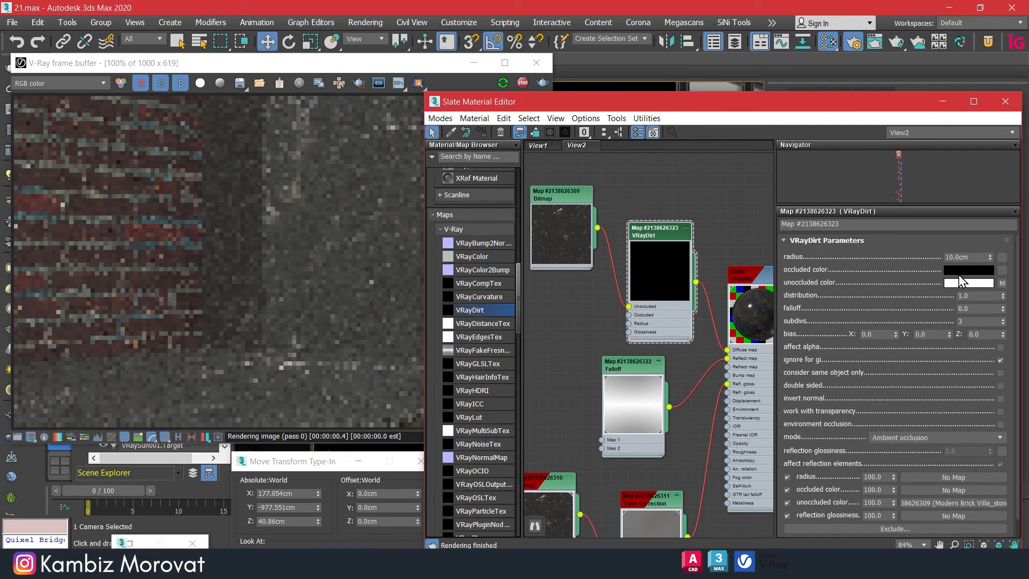
click(969, 270)
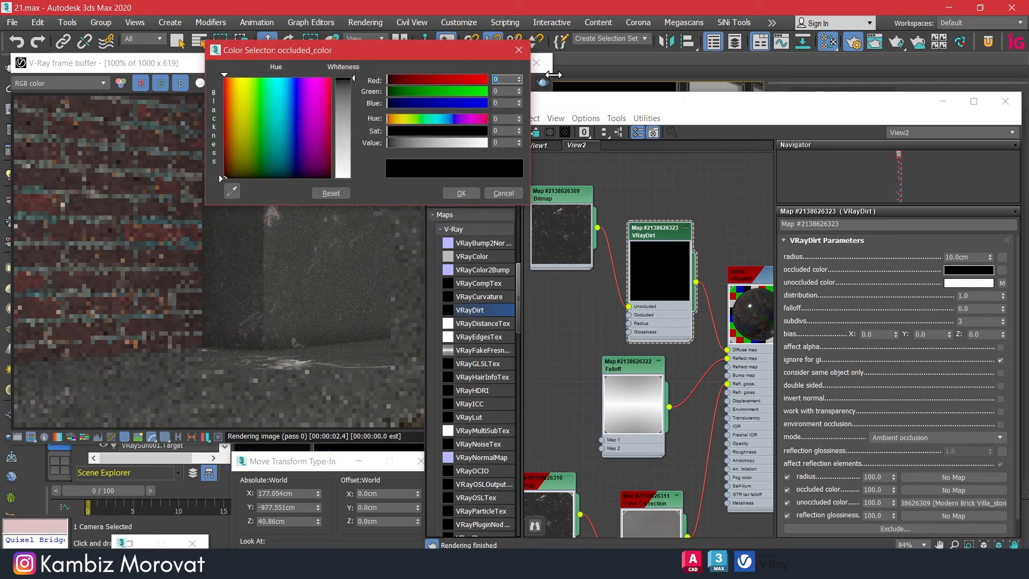
drag(474, 84, 523, 84)
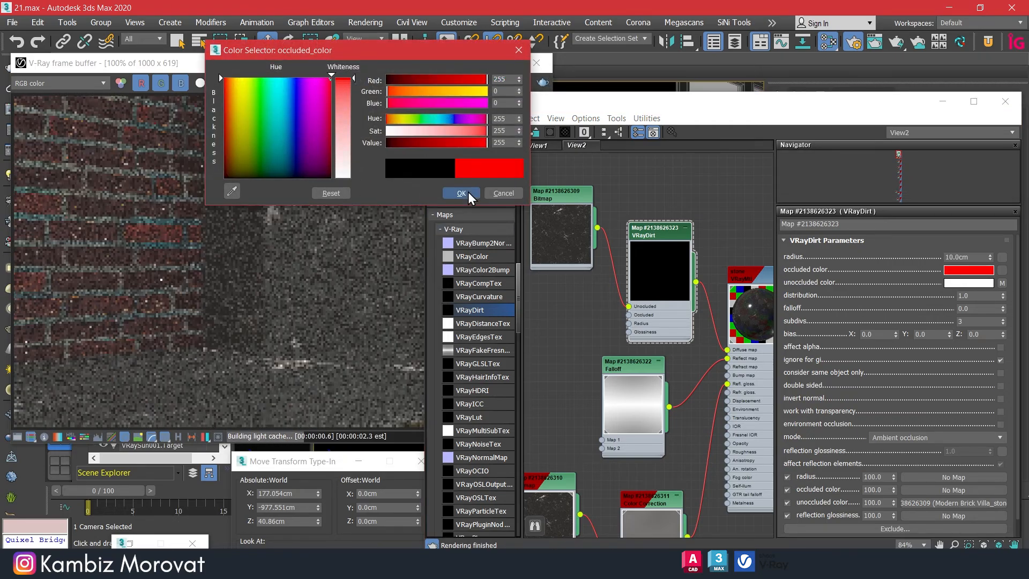
click(461, 193)
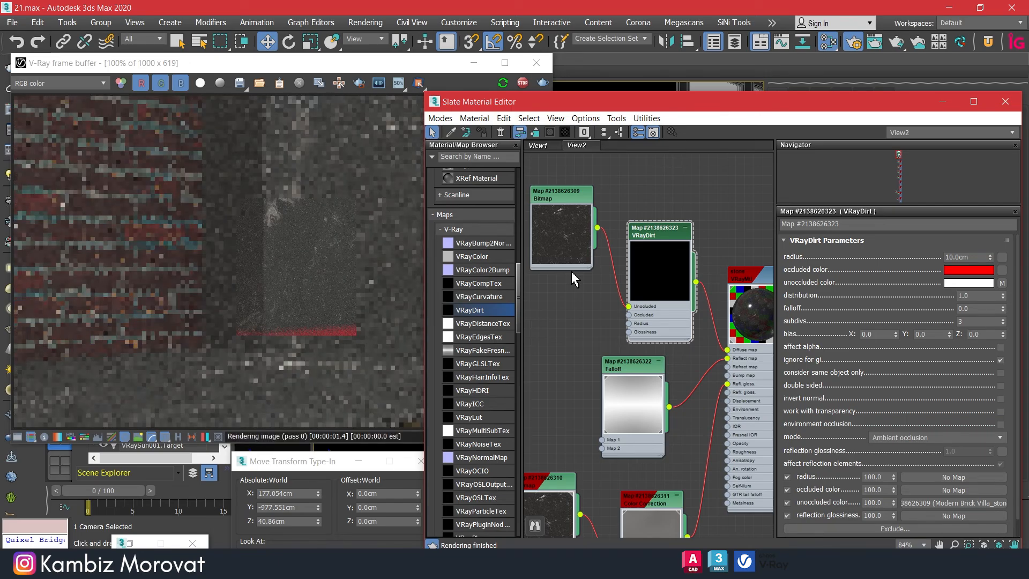
click(228, 210)
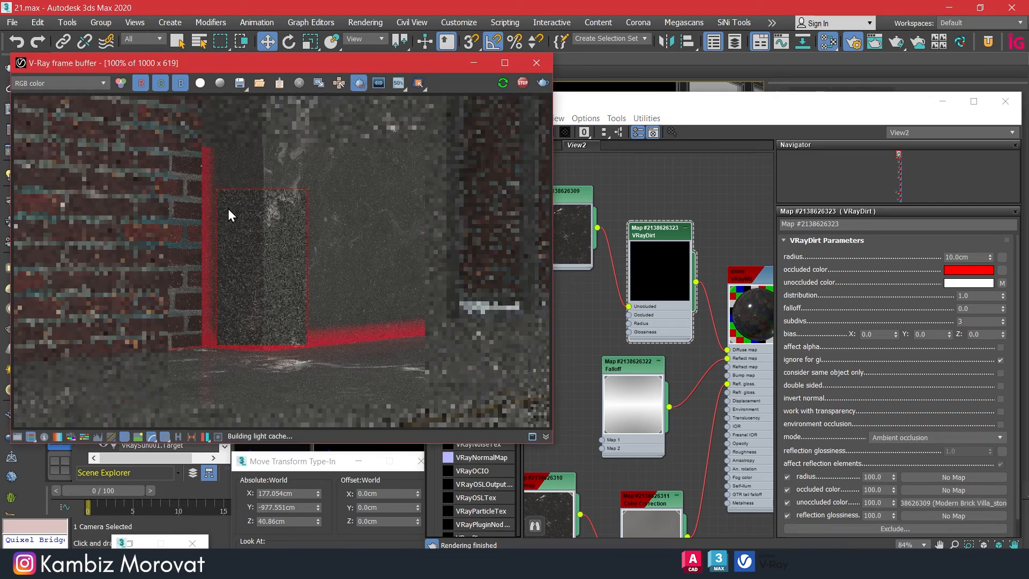
drag(311, 374, 319, 372)
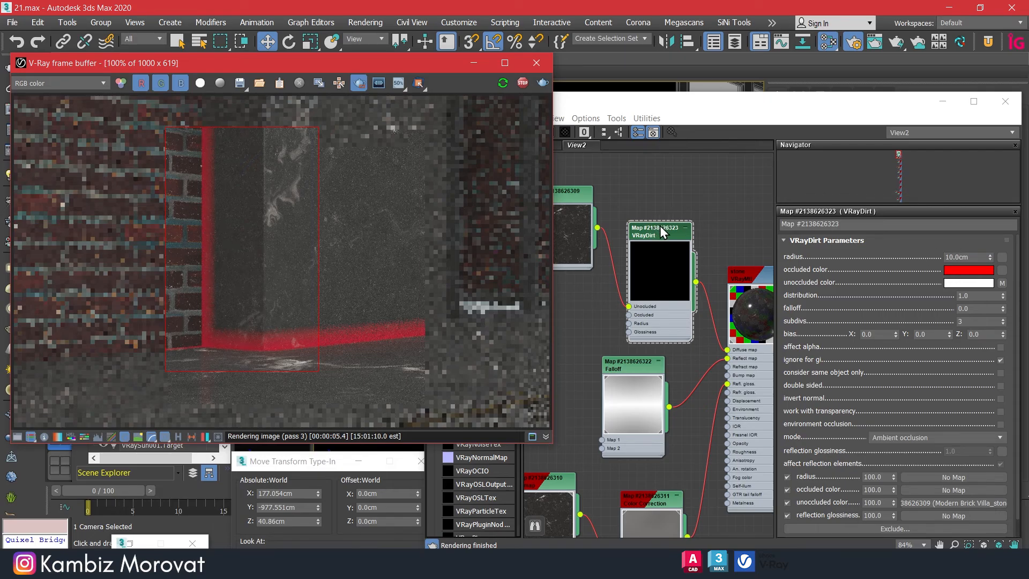
Step: Set the VRayDirt map's subdivs to 12 and enable its invert normal and double sided options
click(980, 321)
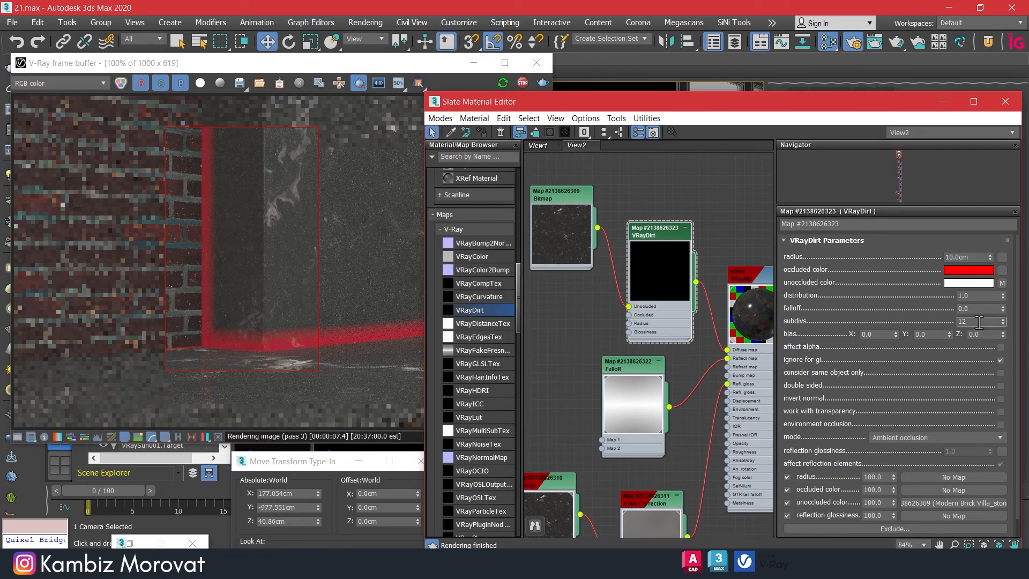
key(Return)
click(1000, 398)
click(1001, 386)
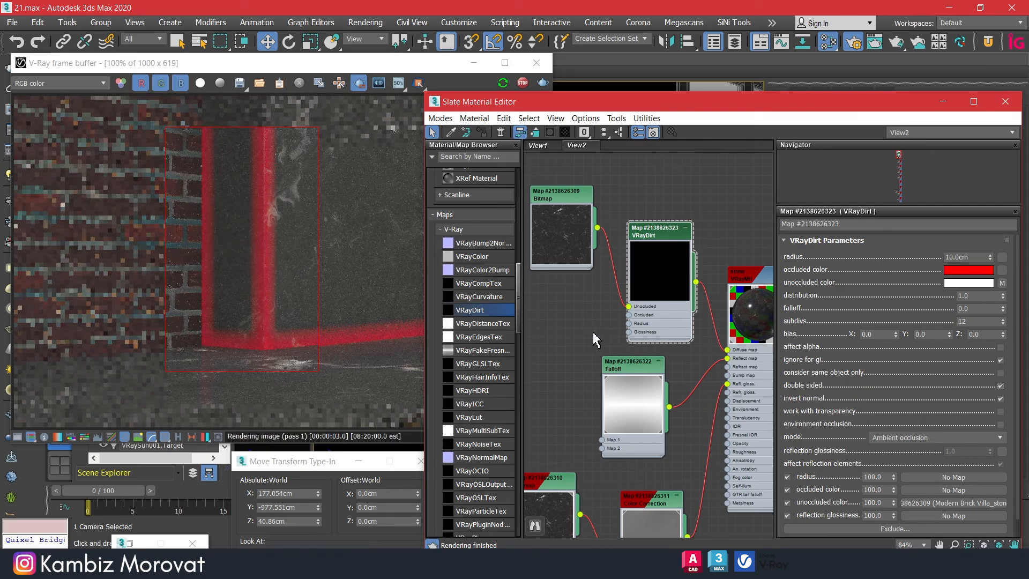
Step: Add a Bitmap map using Pergola Modern Landscape Vol 01_gravel01__DIRT.jpg and feed it into the VRayDirt map's Radius input
middle_drag(593, 332, 622, 300)
scroll(456, 353, up, 6)
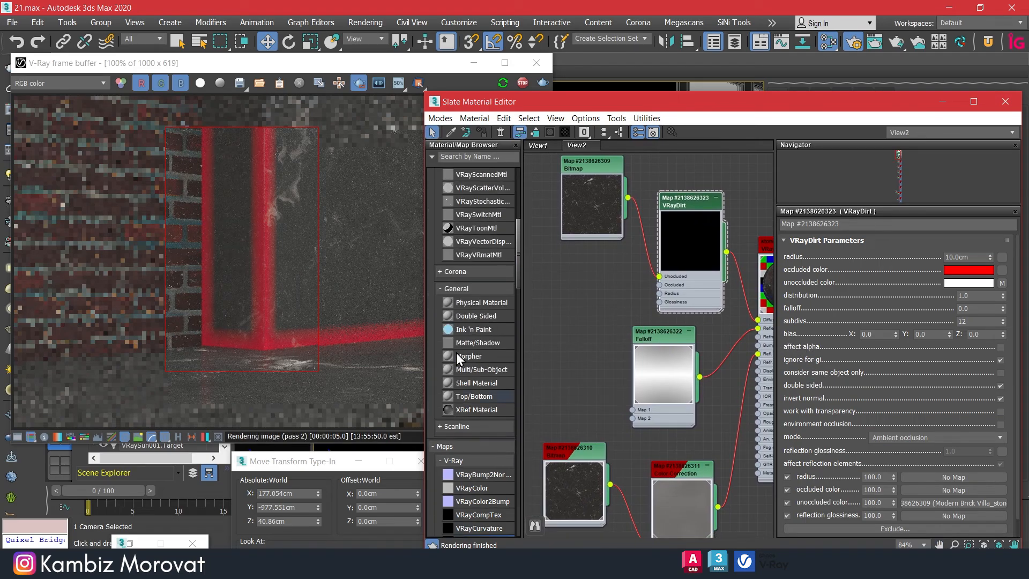
scroll(460, 360, down, 18)
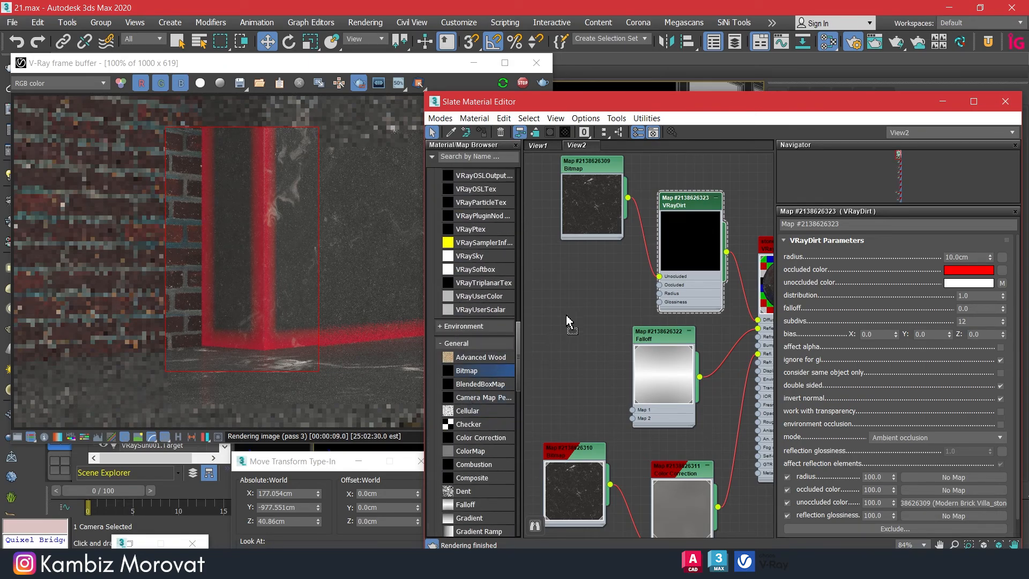
drag(594, 304, 580, 301)
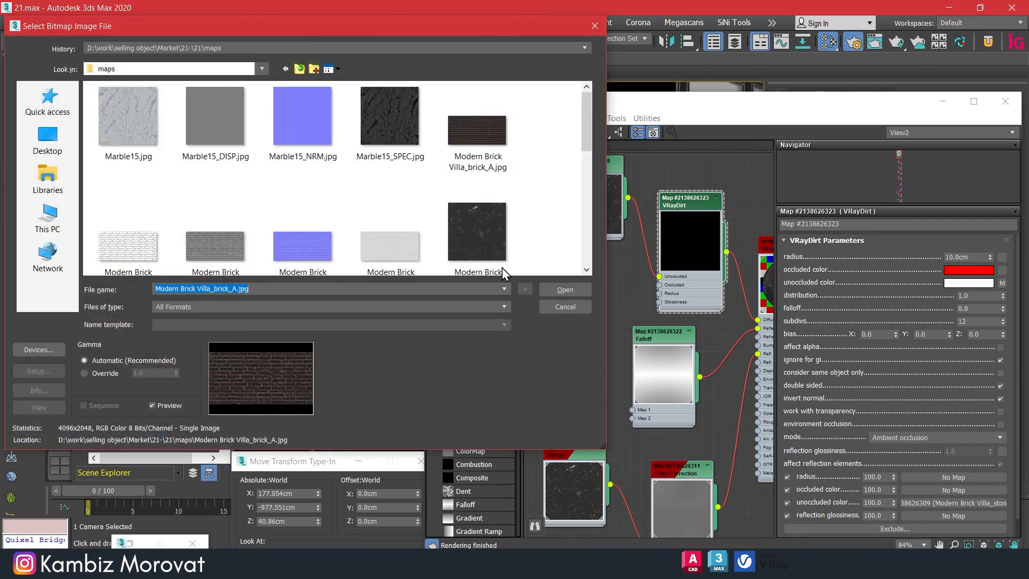
scroll(300, 204, down, 8)
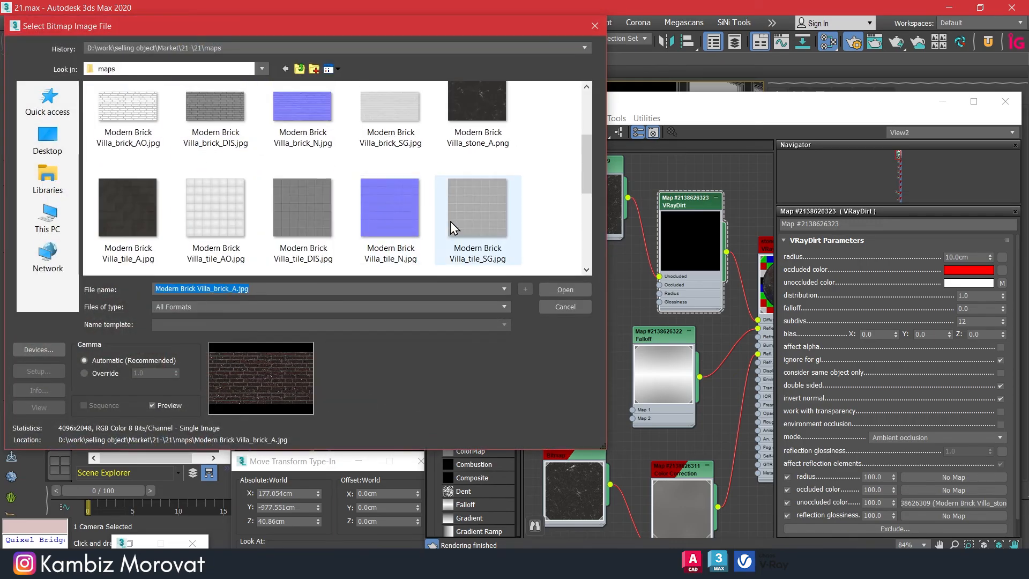
double_click(483, 110)
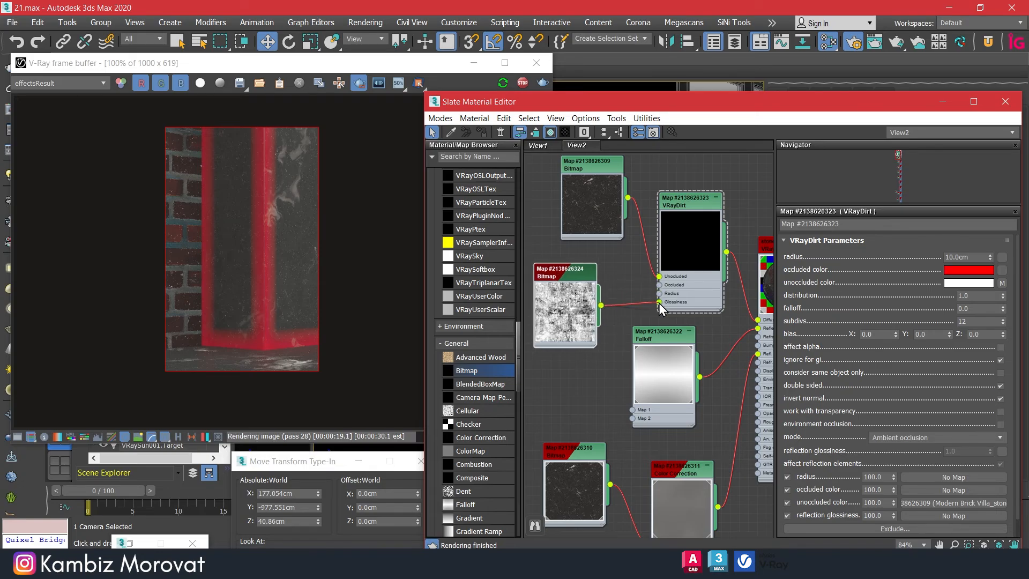
drag(658, 304, 659, 294)
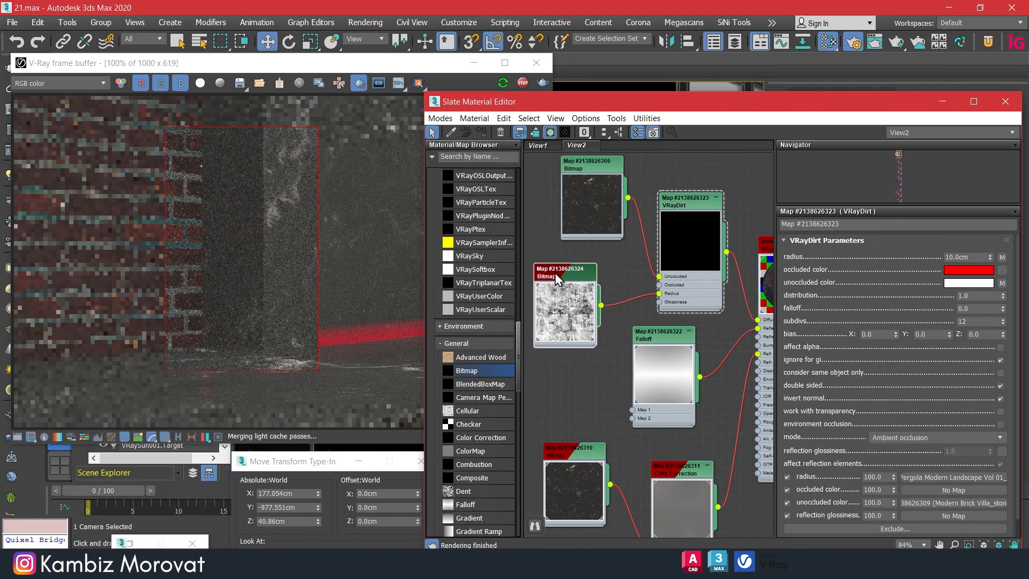
Step: Enable real-world scale on the dirt Bitmap, set its blur to 0.01, and switch its filtering to Summed Area
double_click(555, 272)
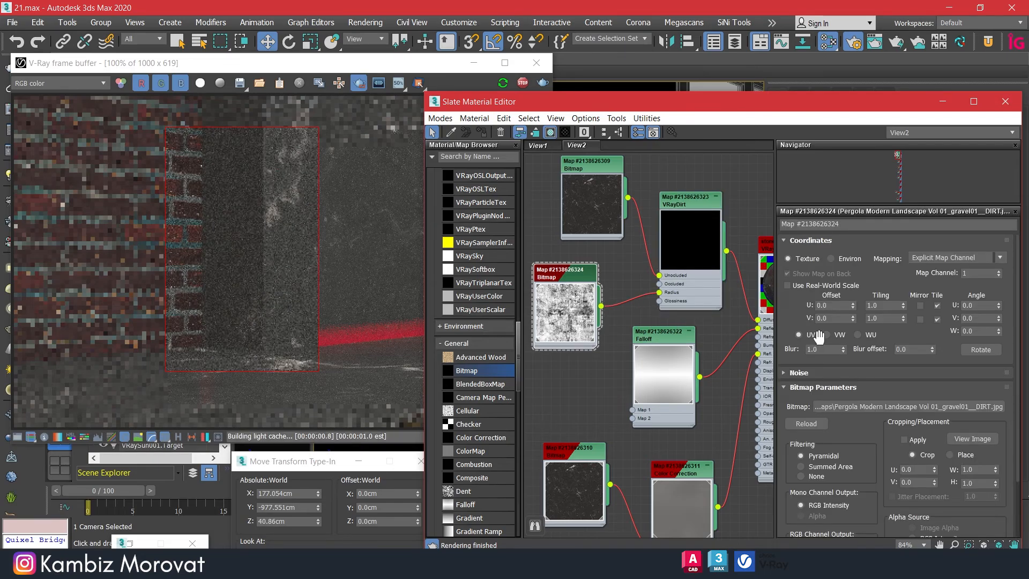
click(813, 288)
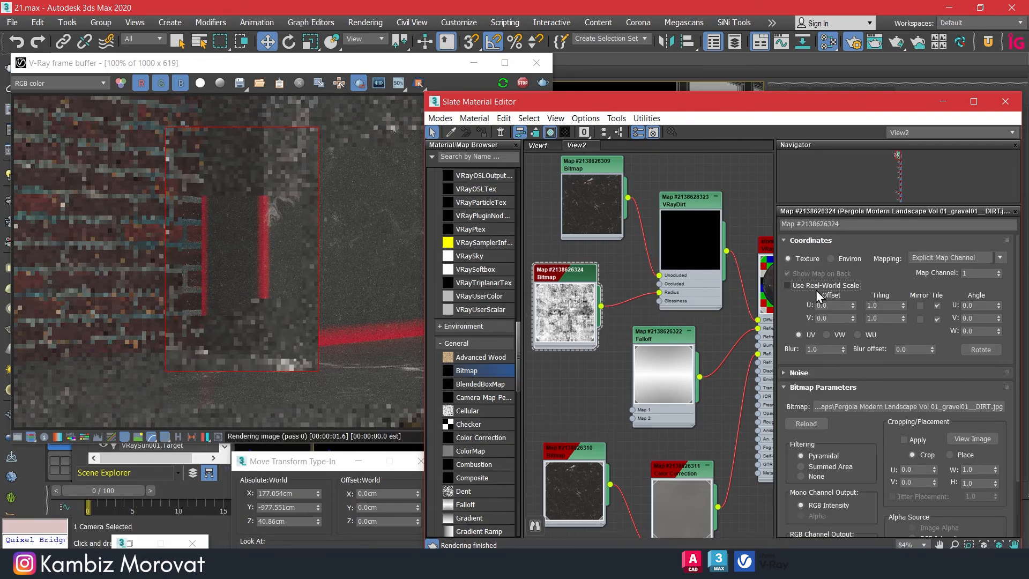
drag(843, 351, 844, 352)
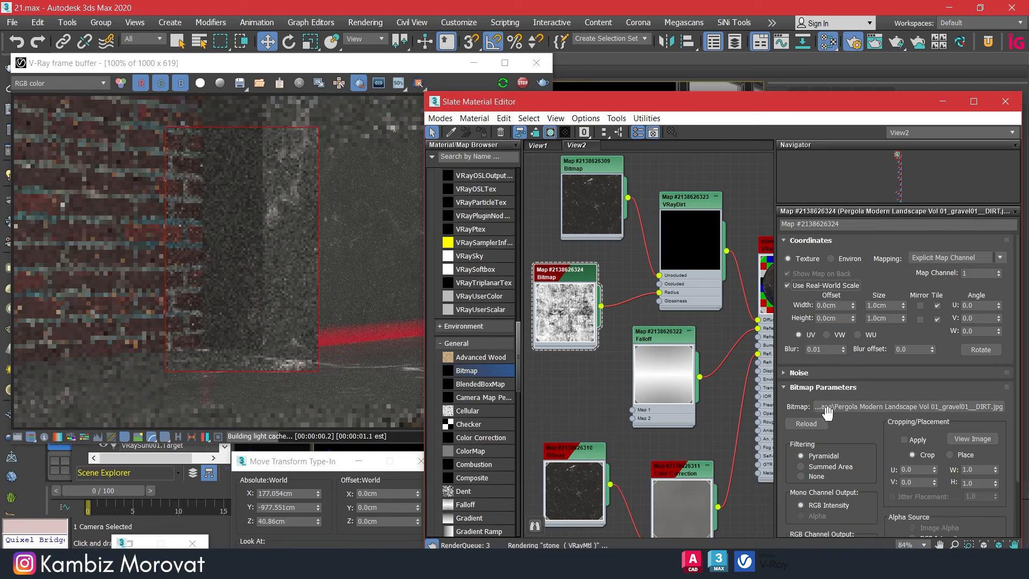
click(813, 468)
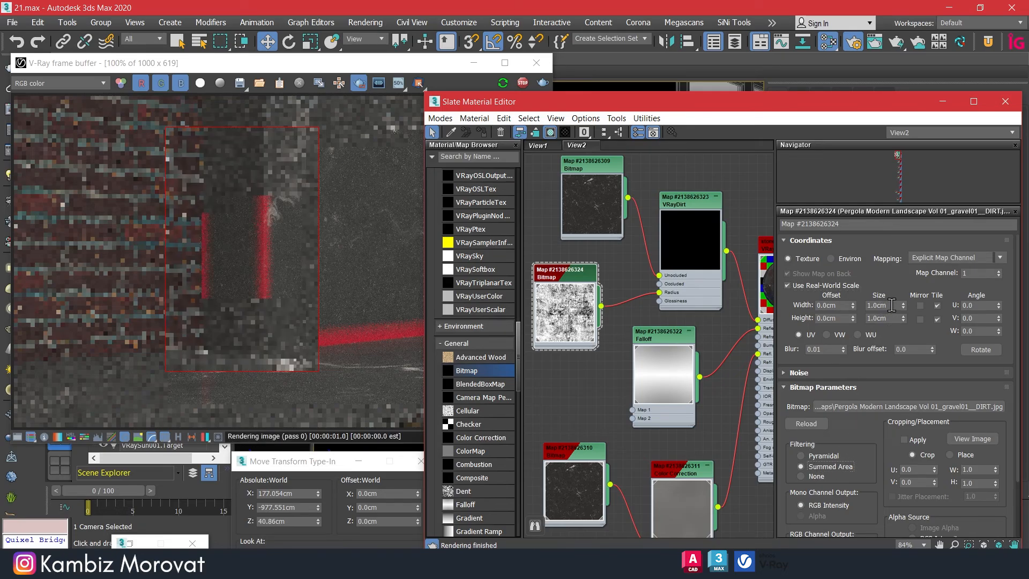
Step: Try a real-world size of 100 cm width and 100 cm height for the dirt Bitmap
double_click(892, 305)
text(100)
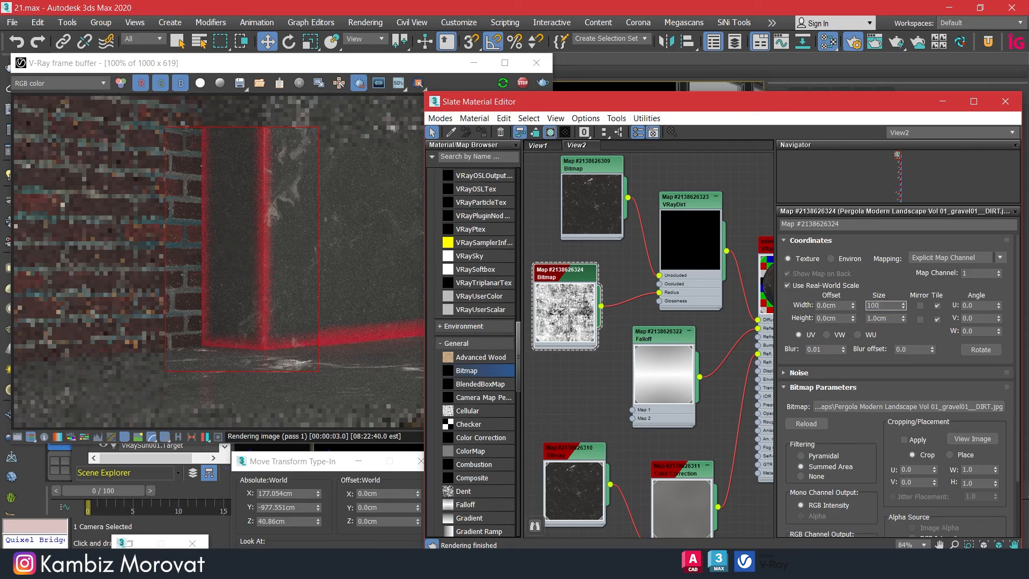
key(Tab)
text(100)
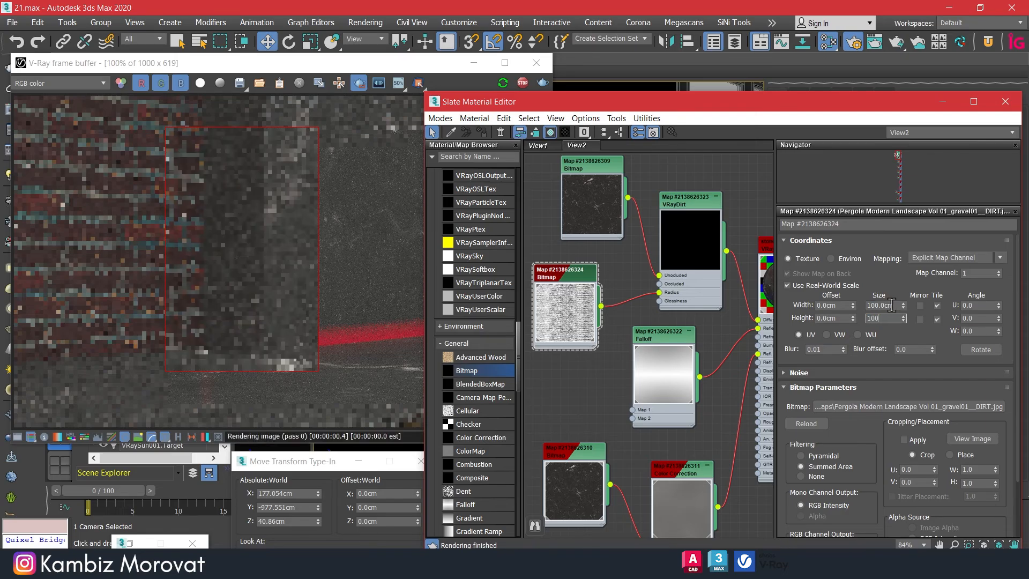
key(Return)
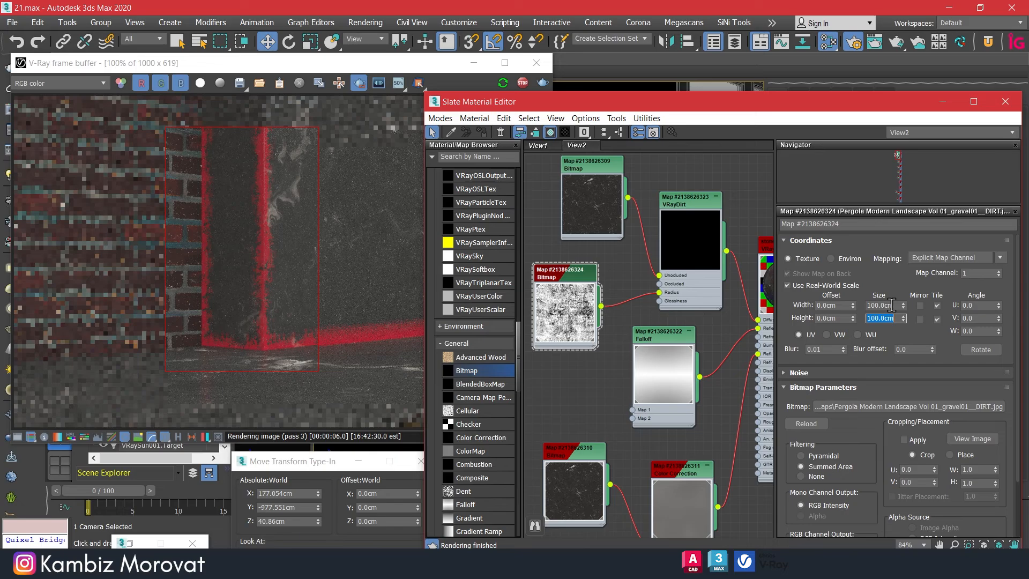
Step: Enlarge the dirt Bitmap's real-world size to 200 cm in both height and width
text(200)
click(892, 304)
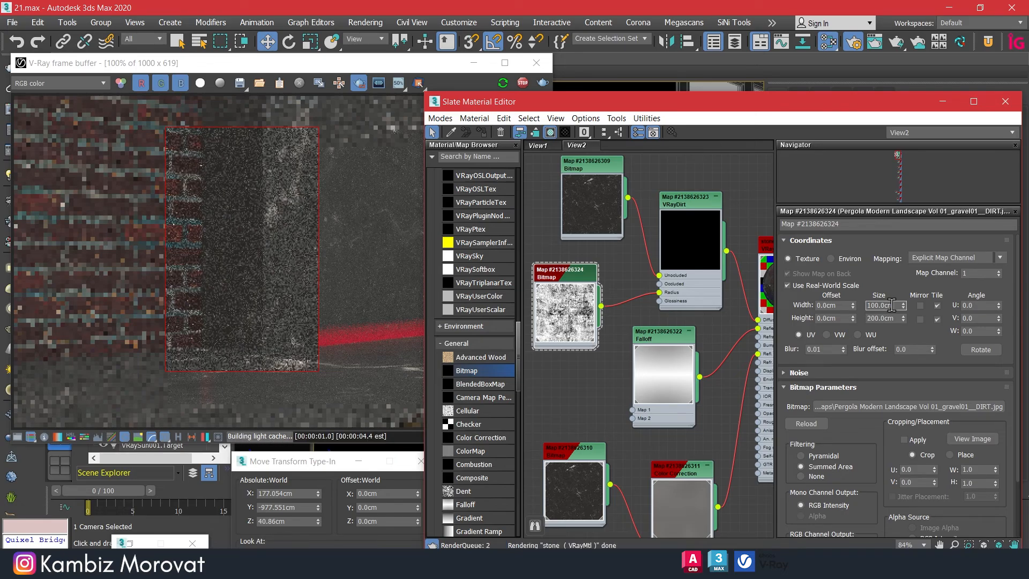
text(200)
key(Return)
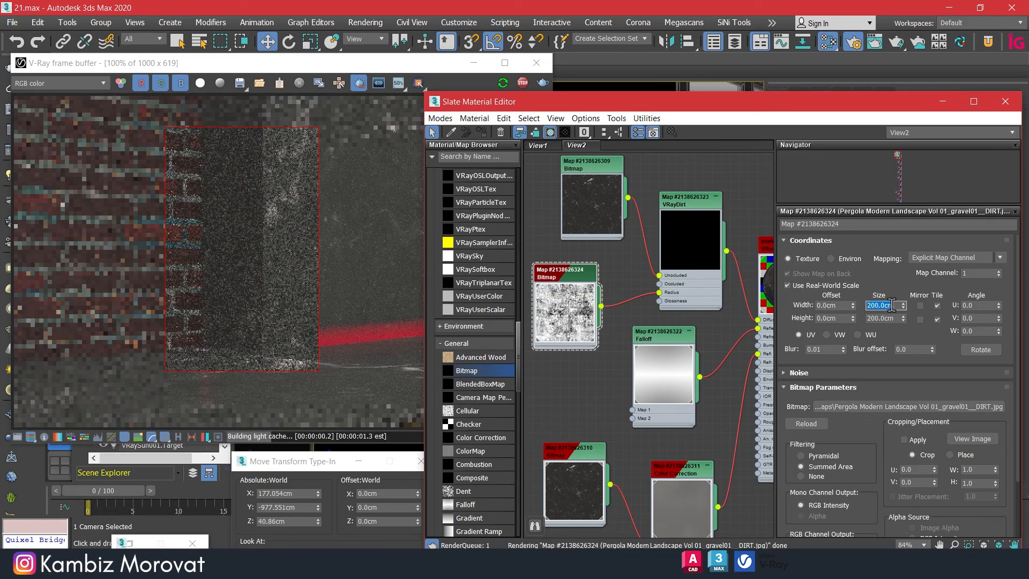
Step: Set the dirt Bitmap's blur to 1.0 and its real-world width and height to 500 cm each
click(819, 349)
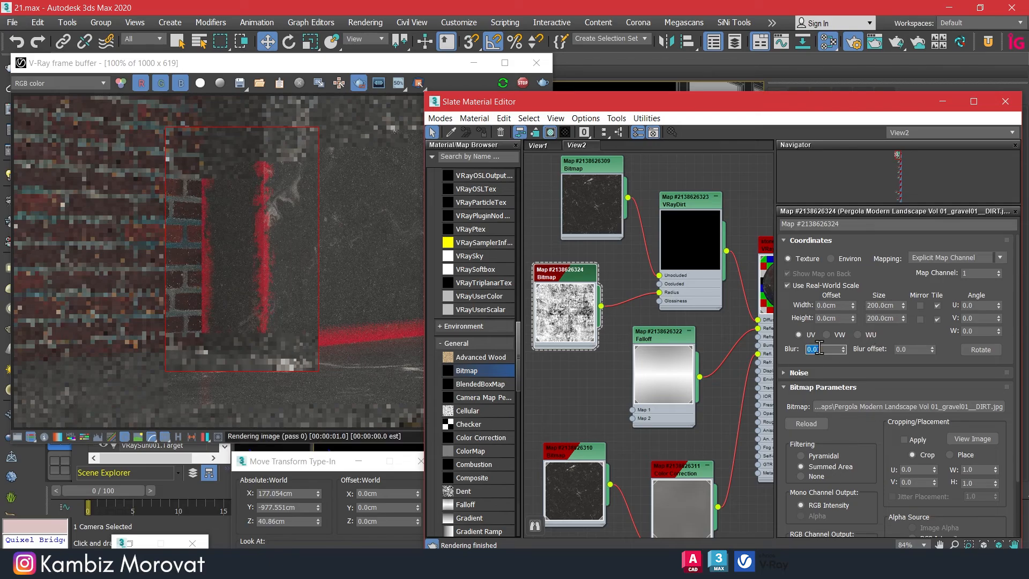
text(1)
key(Return)
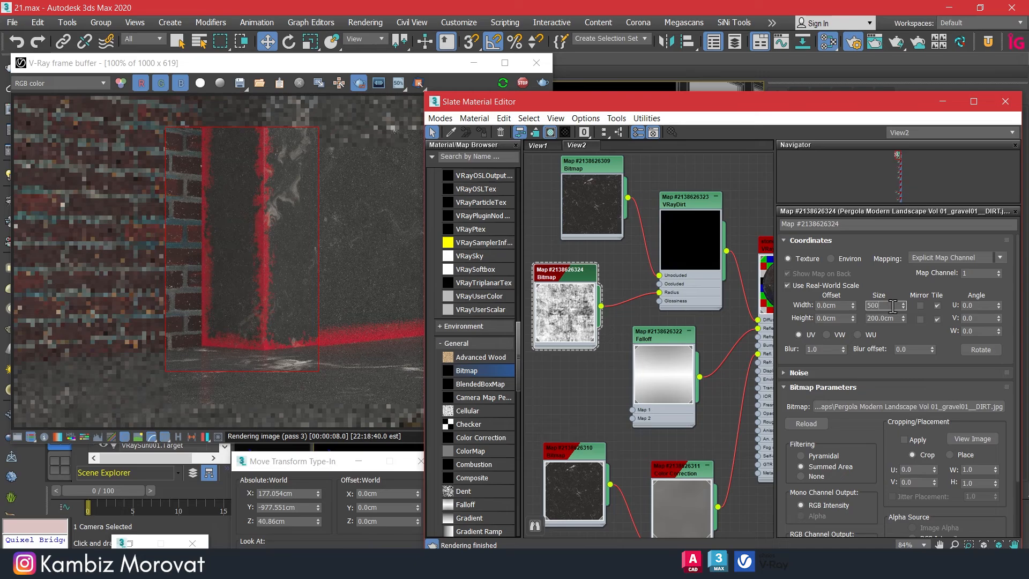
key(Tab)
text(500)
key(Return)
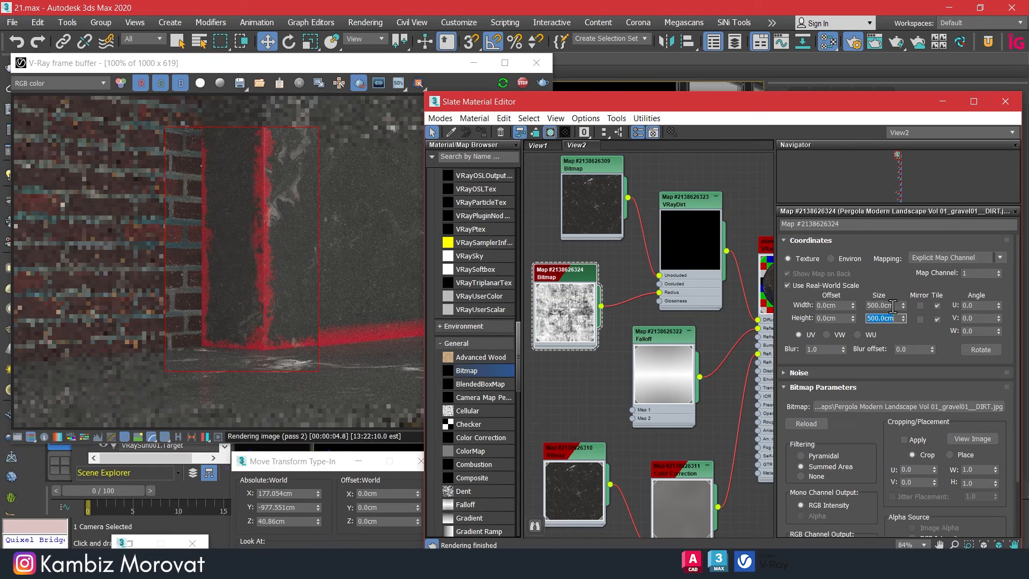
Step: Turn off the render region and add a VRayColor map feeding the VRayDirt map's Occluded input
click(358, 83)
drag(579, 298, 588, 343)
scroll(491, 398, up, 4)
scroll(491, 398, up, 4)
drag(474, 294, 566, 265)
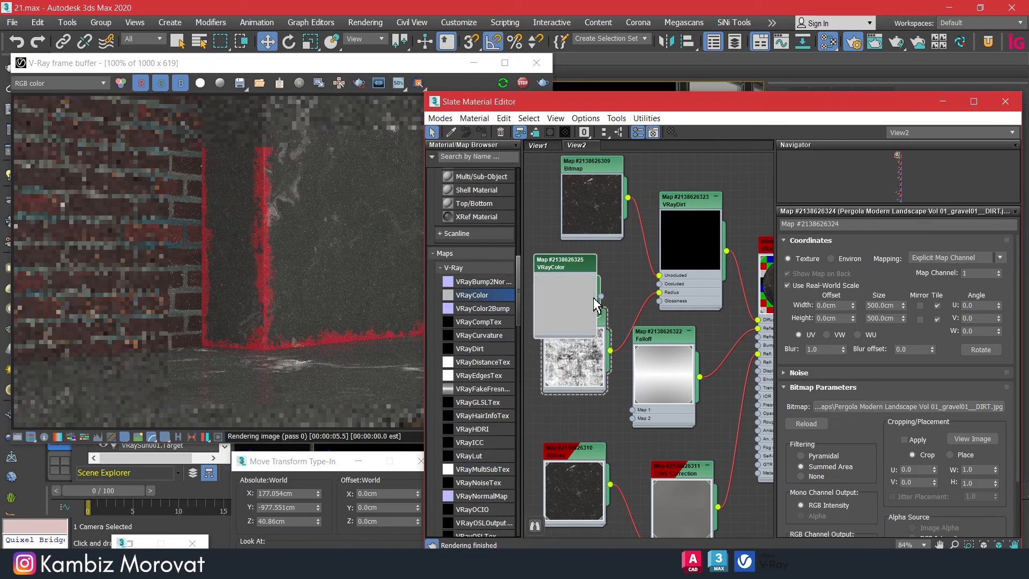
drag(635, 286, 659, 284)
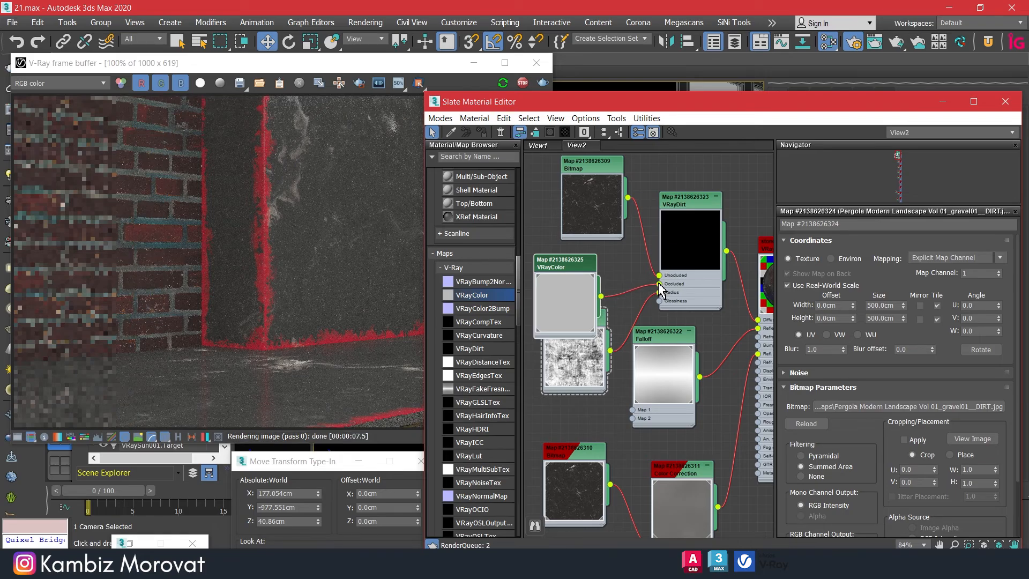
Step: Set the VRayColor map's color gamma to 2.2 and its color to a muted brown, RGB 110, 90, 80
double_click(576, 260)
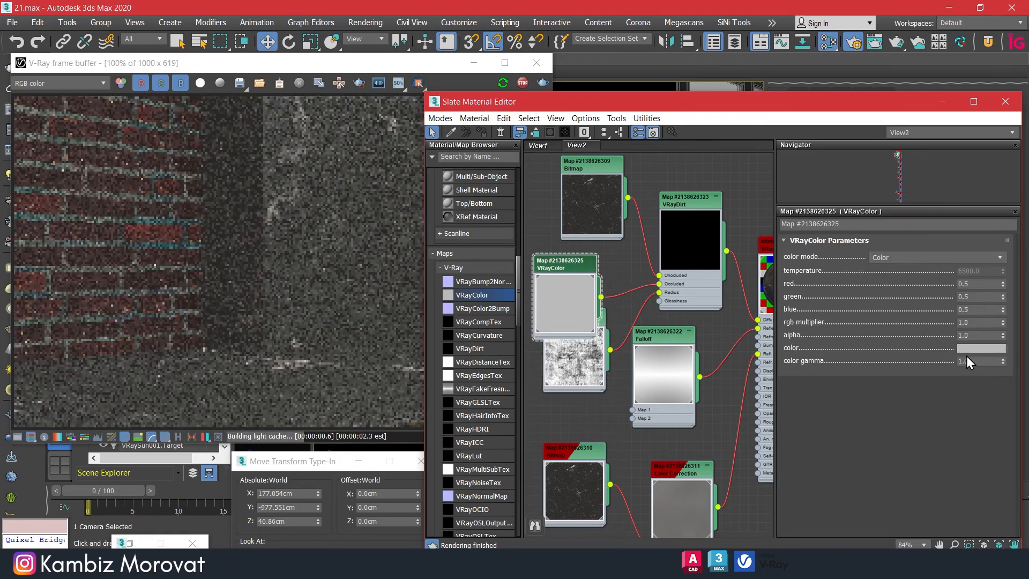
text(2.2)
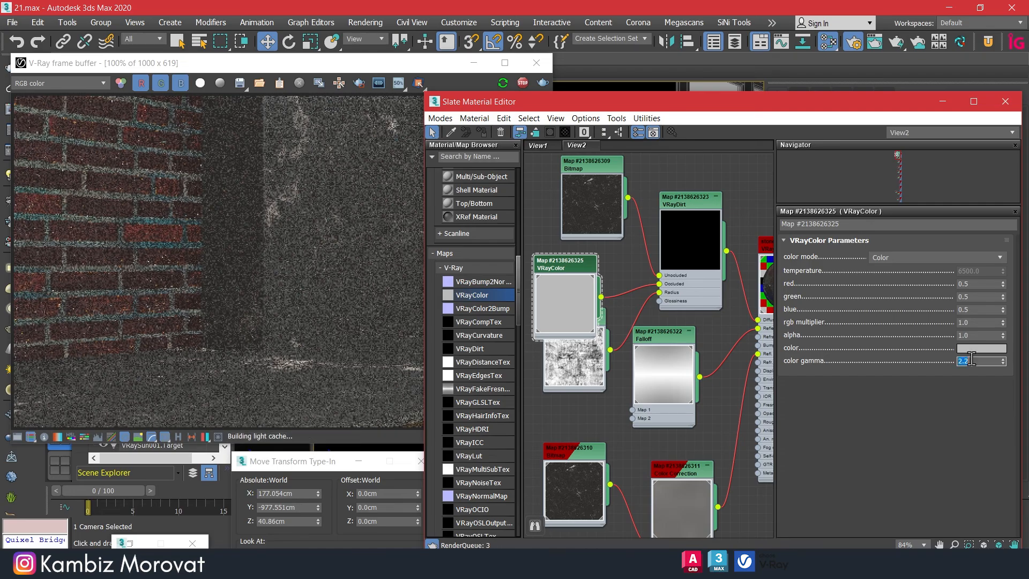
click(964, 348)
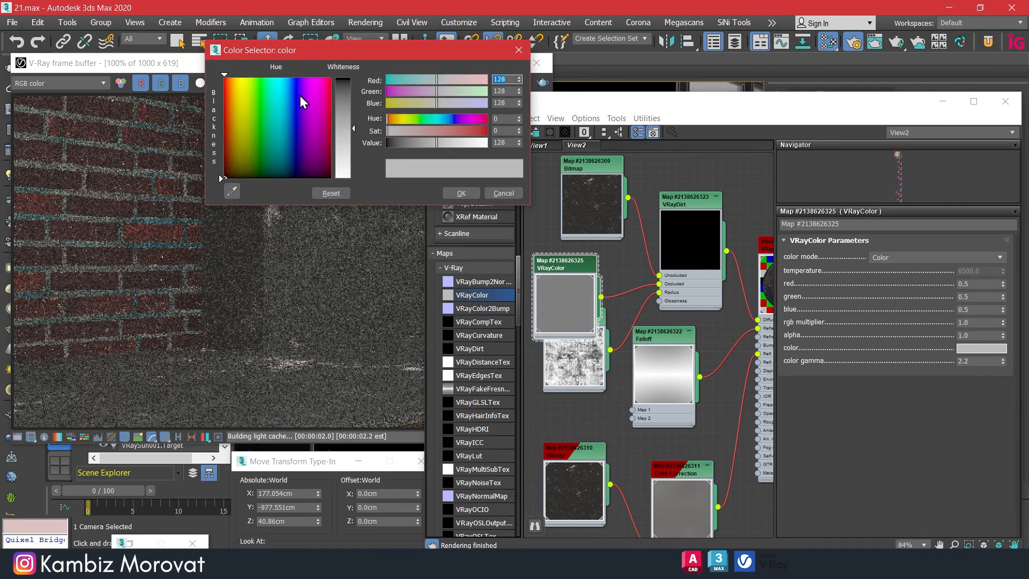
mouse_move(236, 91)
mouse_down()
mouse_move(228, 82)
mouse_move(231, 161)
mouse_up()
drag(353, 128, 354, 110)
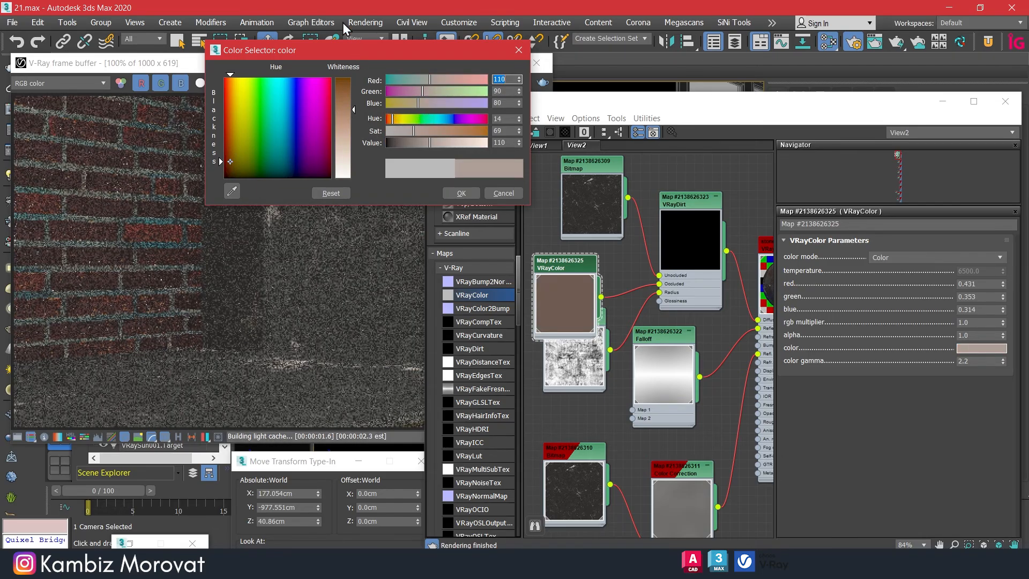
Step: Darken the VRayColor brown to RGB 98, 80, 71 and turn the render region at the wall corner back on
drag(339, 52, 554, 34)
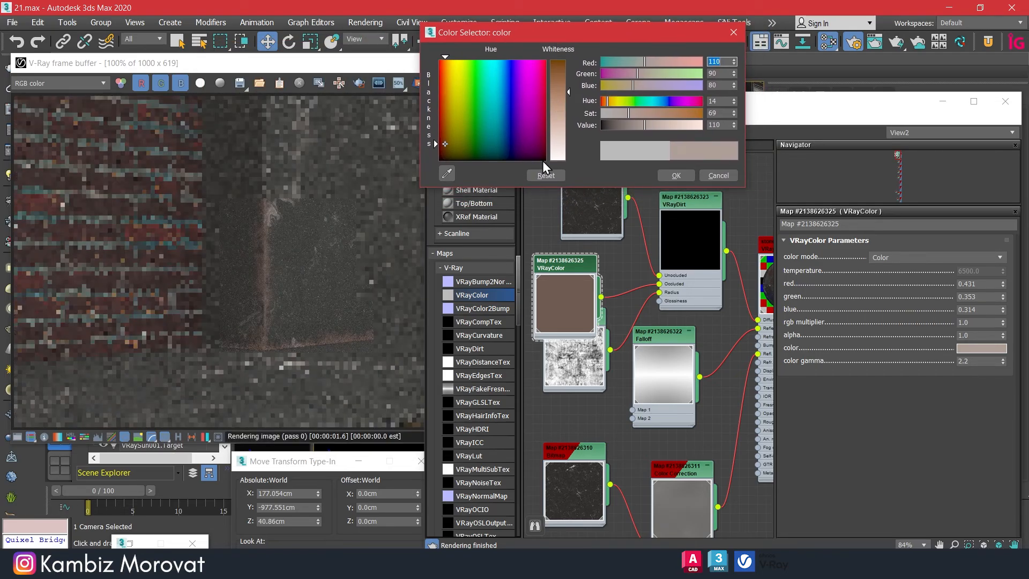
click(639, 127)
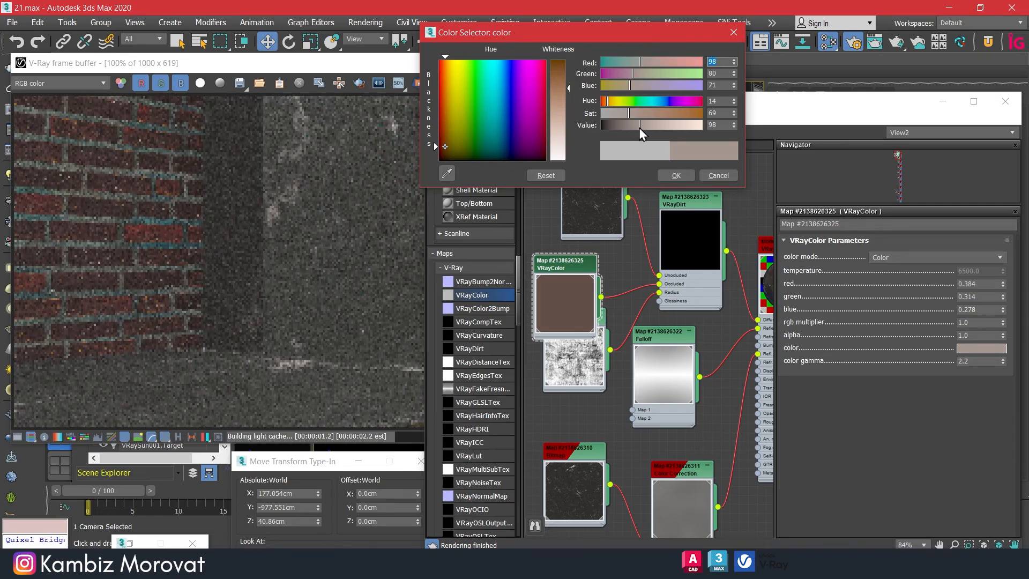
click(359, 83)
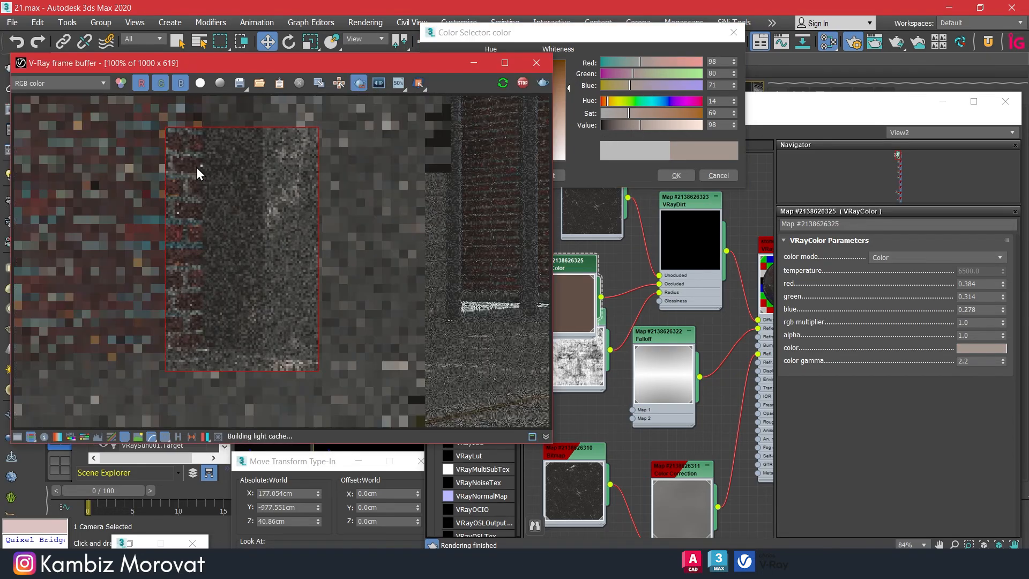
Step: Redraw the render region tighter around the wall corner and darken the VRayColor brown to RGB 65, 53, 47
drag(181, 166, 261, 296)
drag(287, 356, 293, 369)
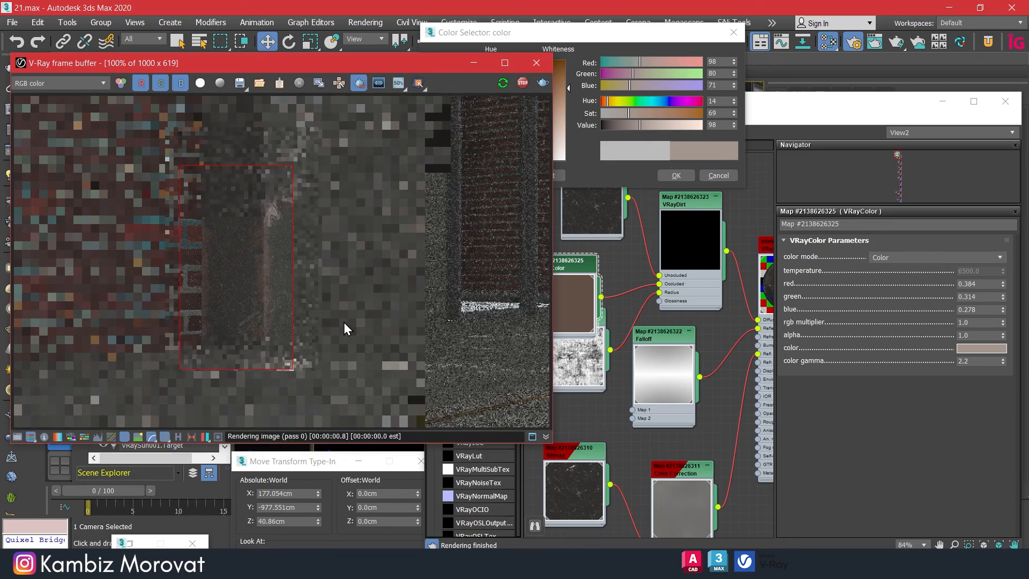
drag(633, 126, 626, 127)
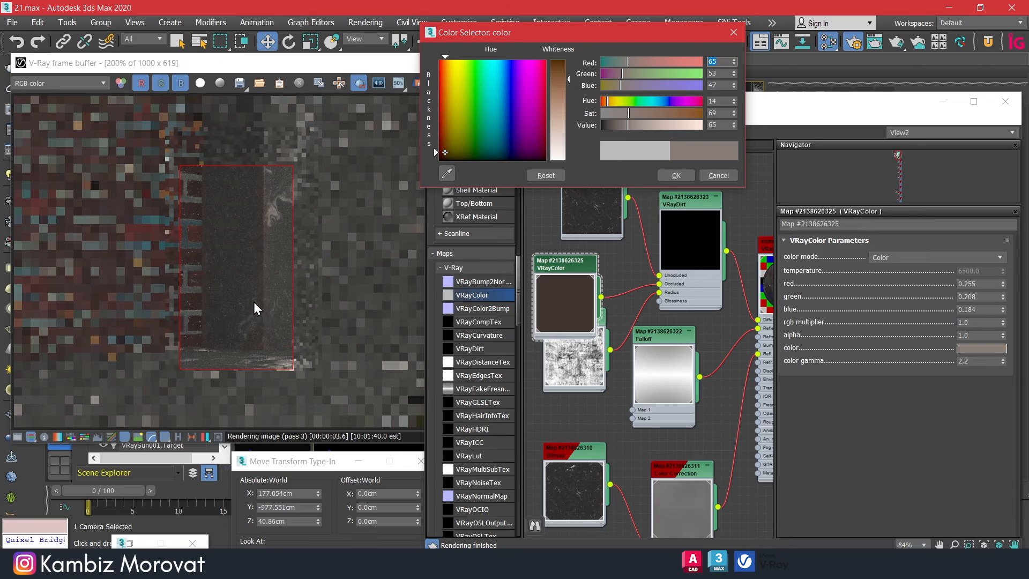
scroll(253, 303, up, 2)
scroll(299, 325, down, 2)
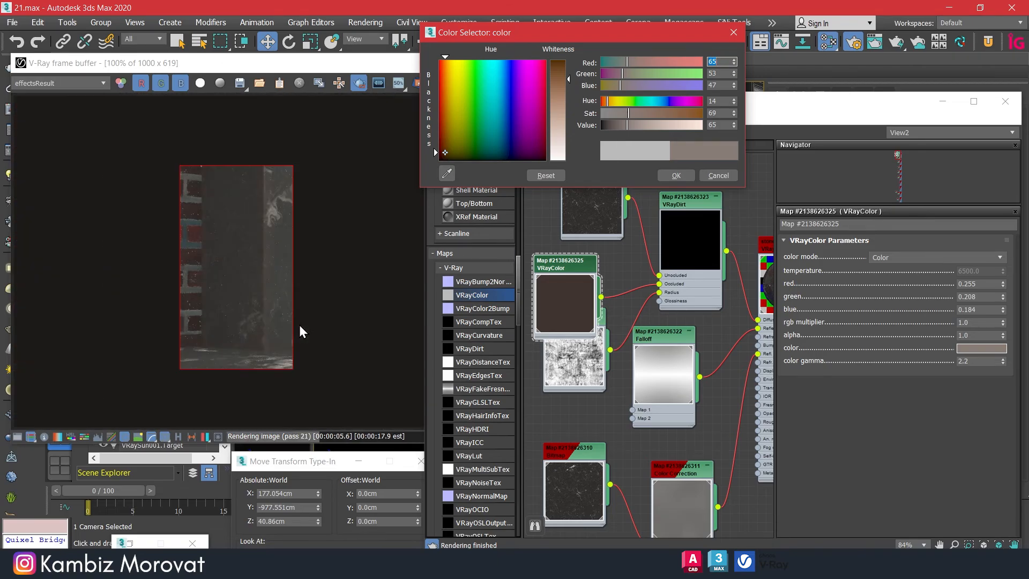
Step: Set the VRayColor brown to value 72 (RGB 72, 58, 52), trying a darker value of 61 for comparison, and accept the color
double_click(723, 125)
text(72)
key(Return)
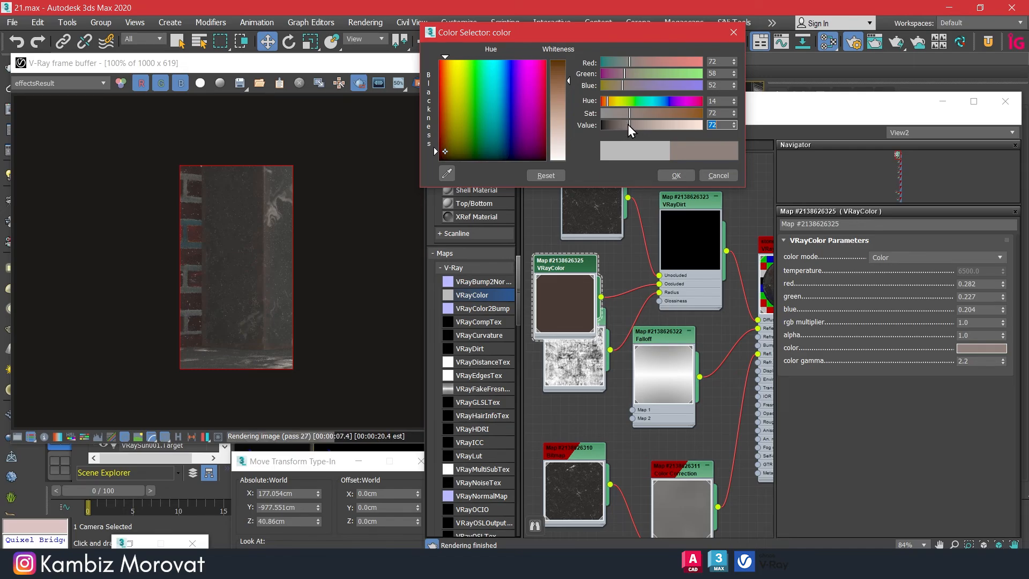
drag(628, 124, 625, 125)
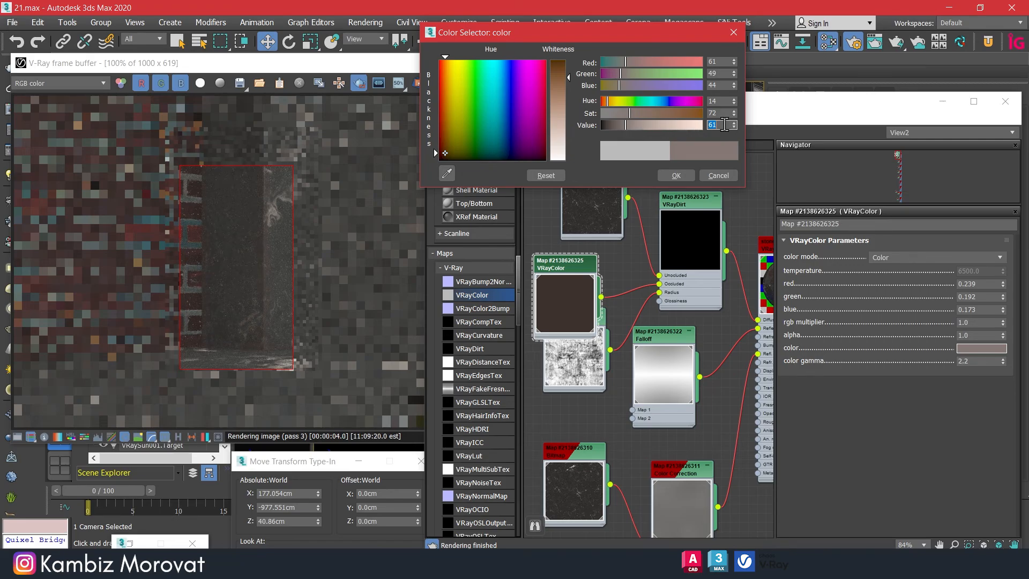
text(72)
key(Return)
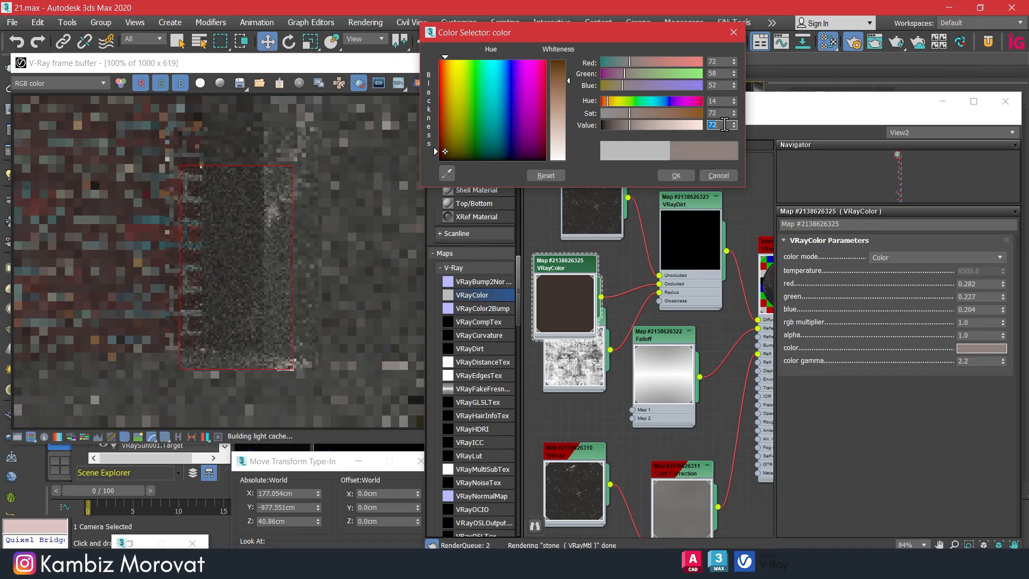
click(689, 176)
Step: Duplicate the VRayColor and dirt Bitmap nodes and carry the copies down the graph toward the black metal material
scroll(590, 260, down, 2)
scroll(594, 249, down, 3)
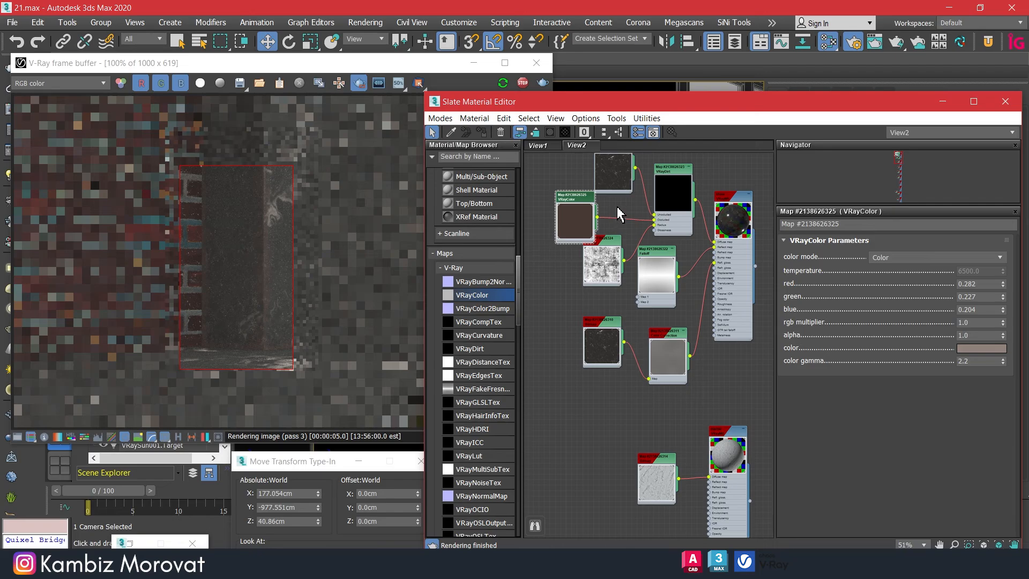
scroll(604, 259, down, 2)
scroll(606, 256, down, 2)
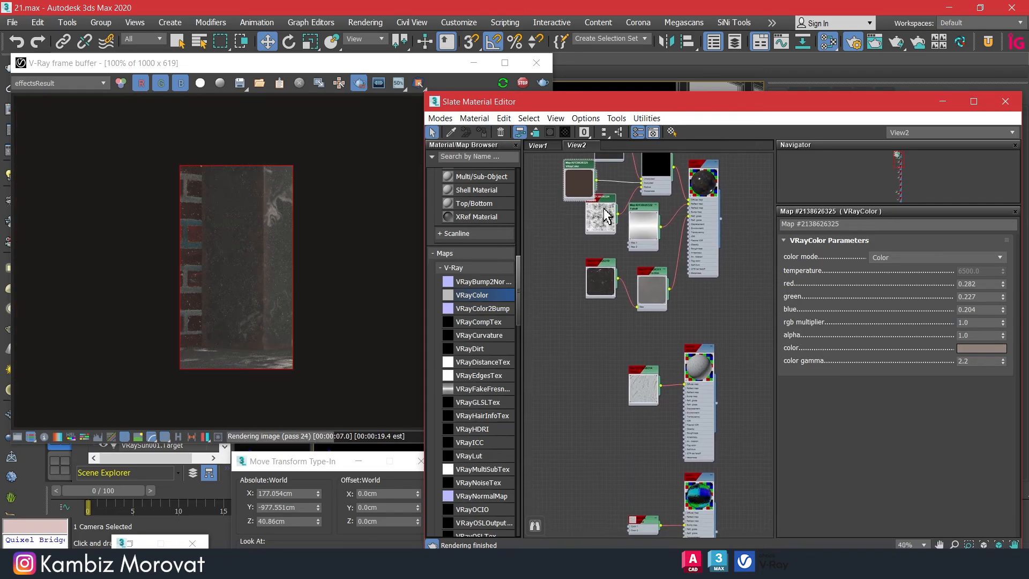
drag(607, 210, 601, 446)
middle_drag(600, 447, 603, 252)
drag(605, 252, 606, 412)
middle_drag(606, 412, 592, 189)
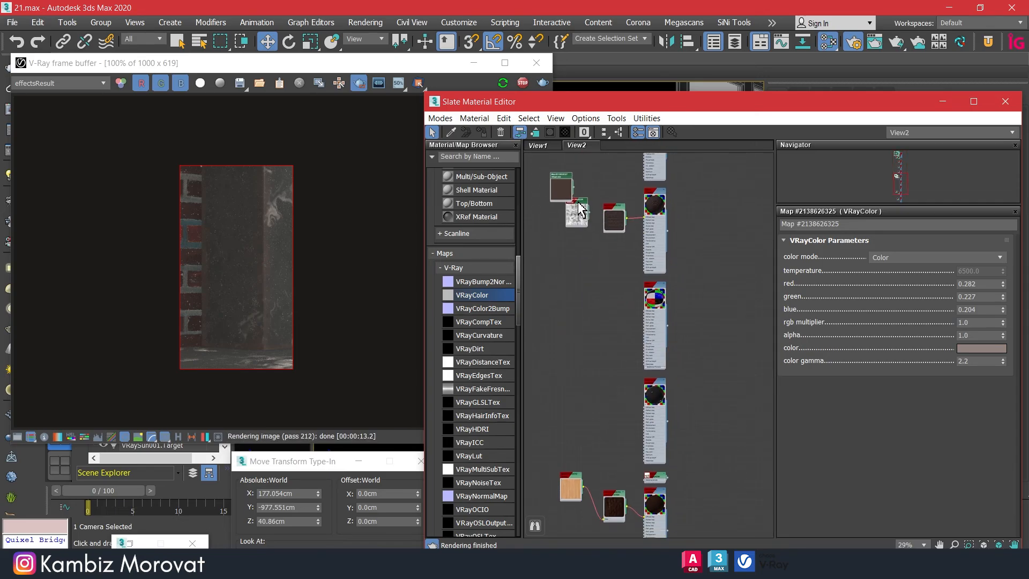
Step: Place the copied VRayColor and Bitmap nodes beside the black metal material, with the color above the bitmap
drag(580, 212, 615, 418)
scroll(649, 423, up, 4)
scroll(649, 423, up, 4)
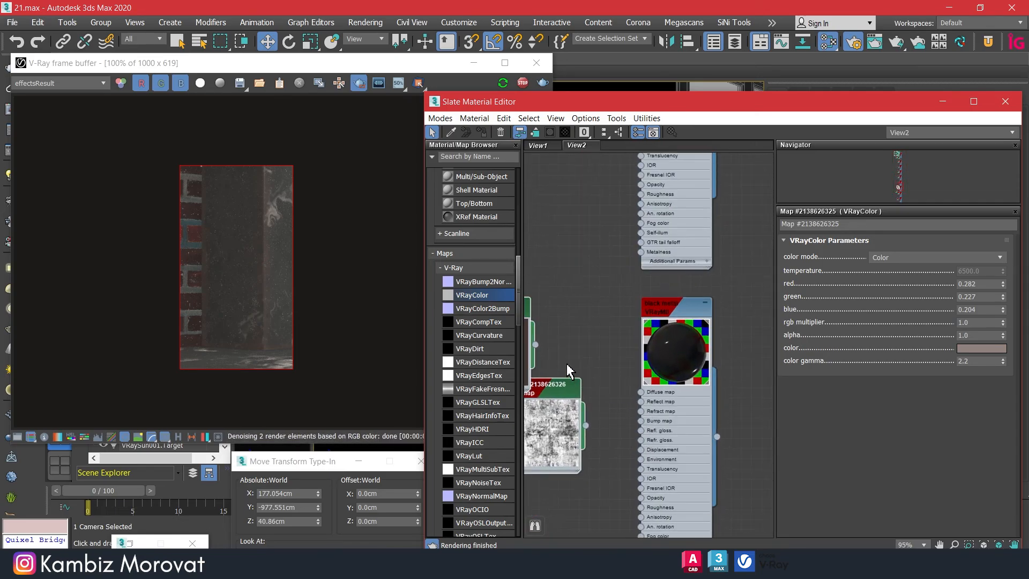
middle_drag(567, 364, 615, 276)
drag(600, 316, 601, 382)
drag(549, 232, 603, 275)
middle_drag(633, 295, 631, 277)
Step: Turn off the render region and re-render the full frame of the stone wall corner
click(359, 83)
key(shift+q)
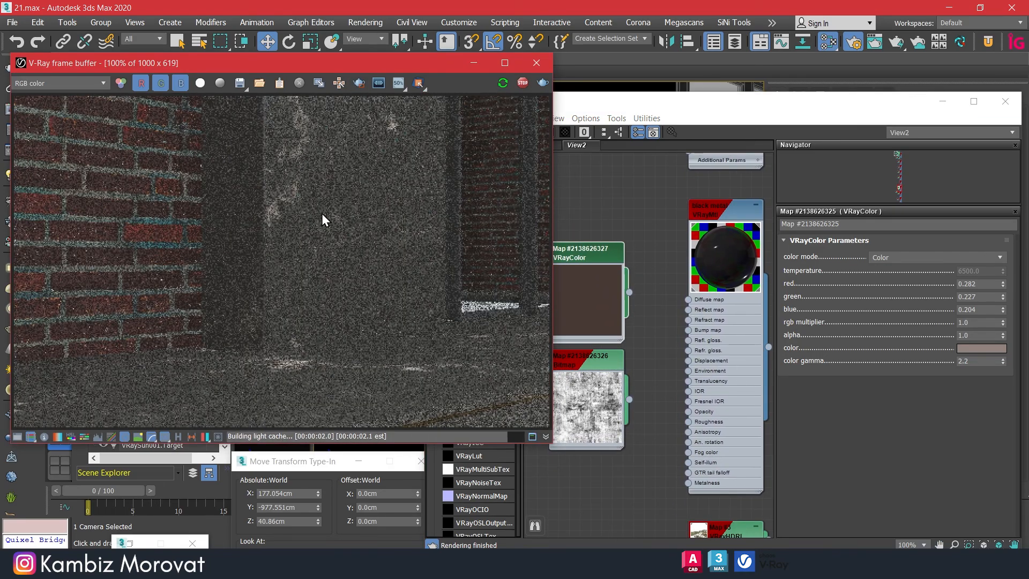
scroll(649, 220, down, 8)
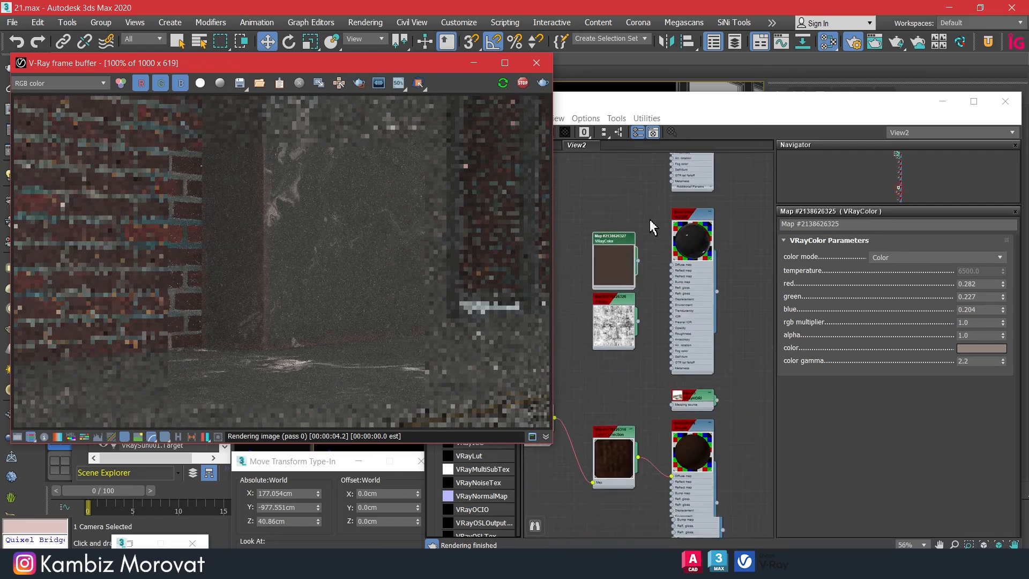
click(613, 331)
middle_drag(610, 330, 607, 273)
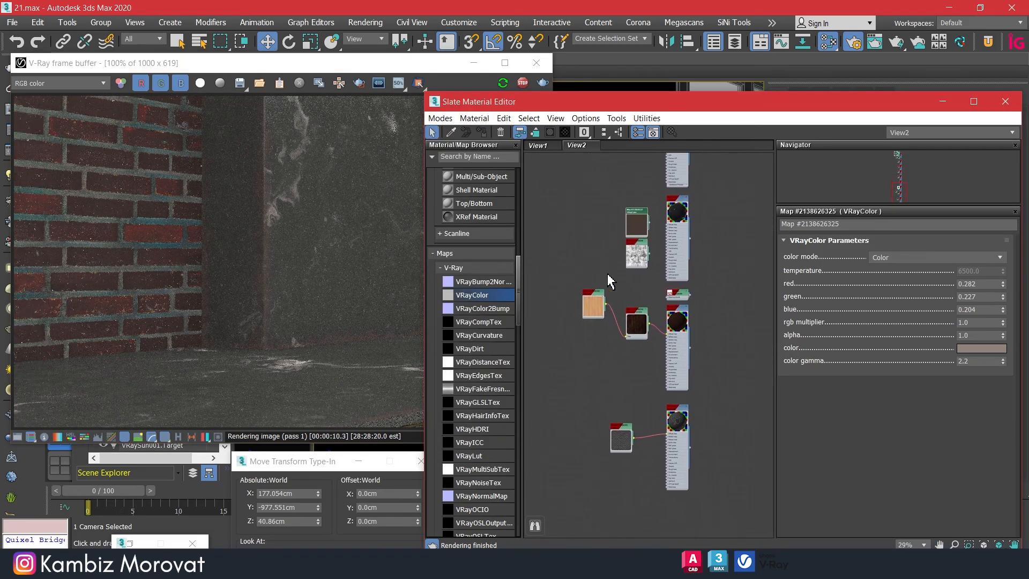
scroll(604, 311, up, 8)
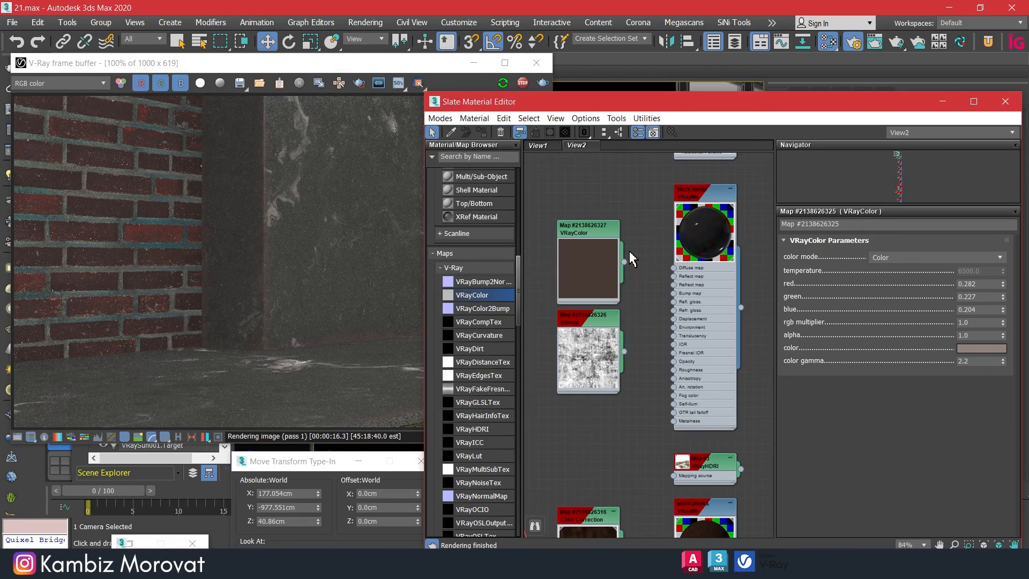
middle_drag(640, 306, 672, 286)
drag(671, 268, 581, 304)
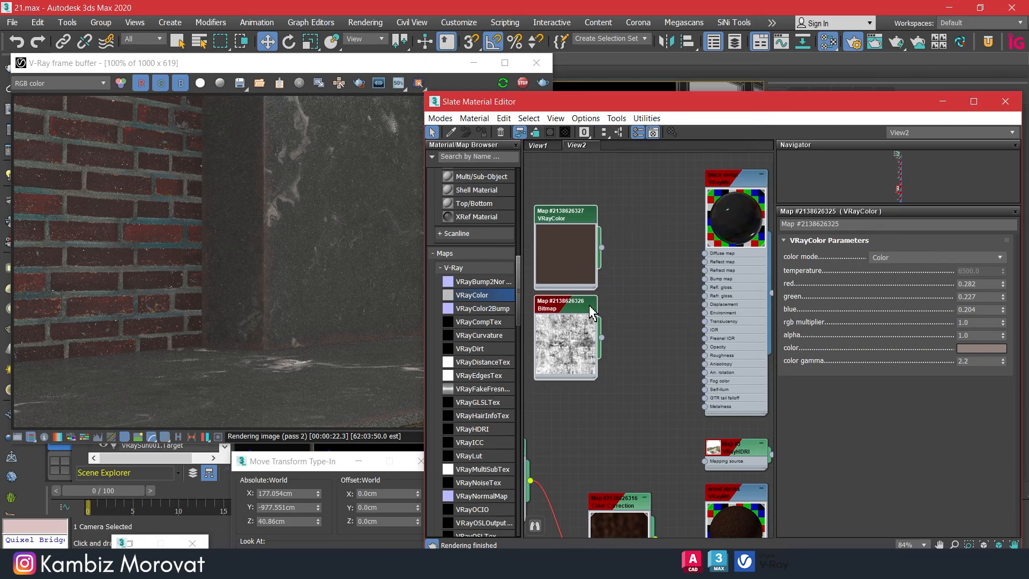
Step: Open the black metal material's parameters, stop the interactive render and minimize the Slate Material Editor
double_click(730, 178)
click(452, 91)
click(943, 101)
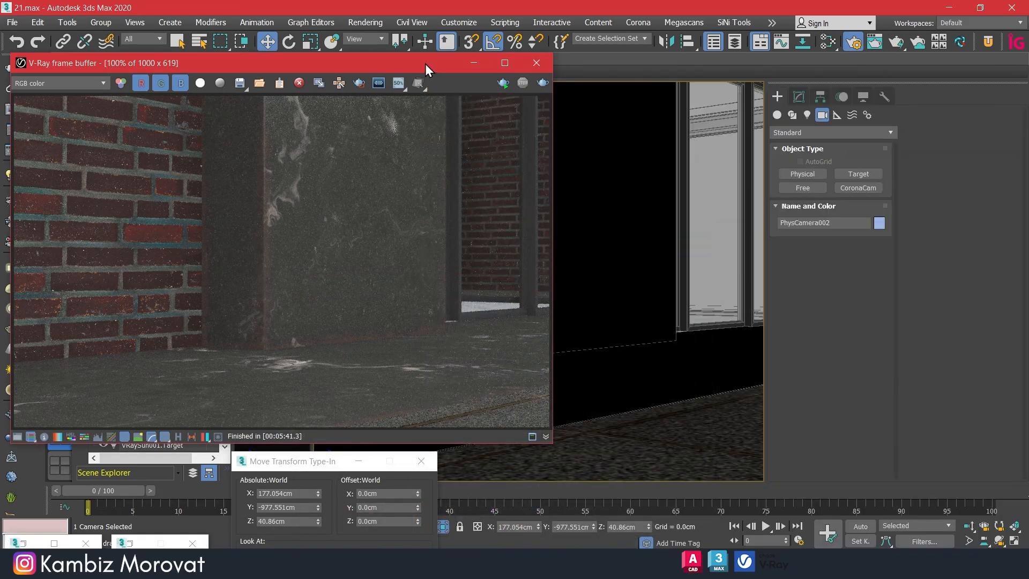
Step: Reframe the PhysCamera002 view on the corner of the slatted metal canopy beneath the roof edge
drag(425, 63, 401, 441)
middle_drag(528, 296, 542, 429)
middle_drag(560, 319, 589, 467)
middle_drag(605, 272, 472, 278)
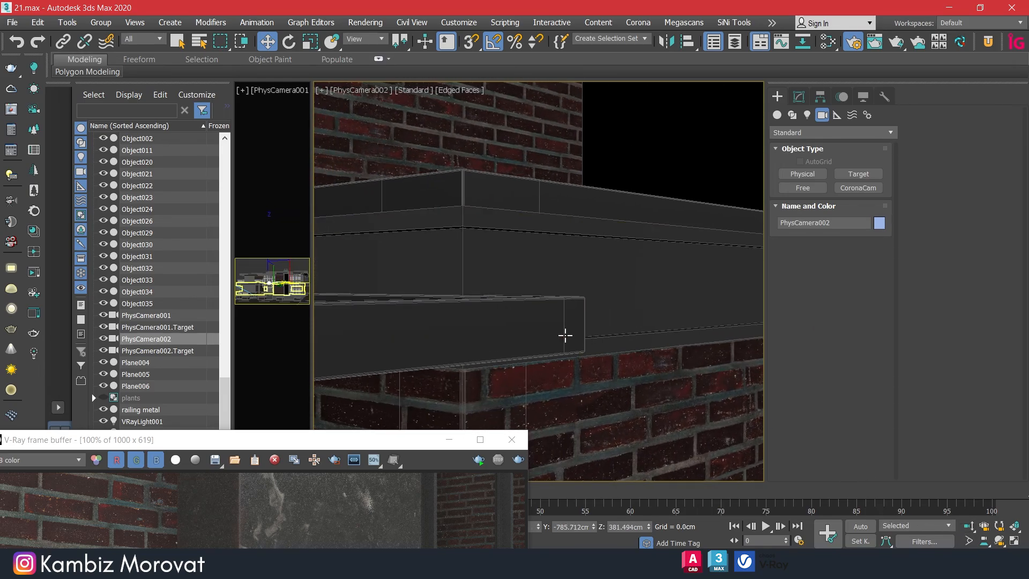
click(1000, 541)
drag(666, 402, 646, 410)
middle_drag(629, 405, 643, 306)
key(w)
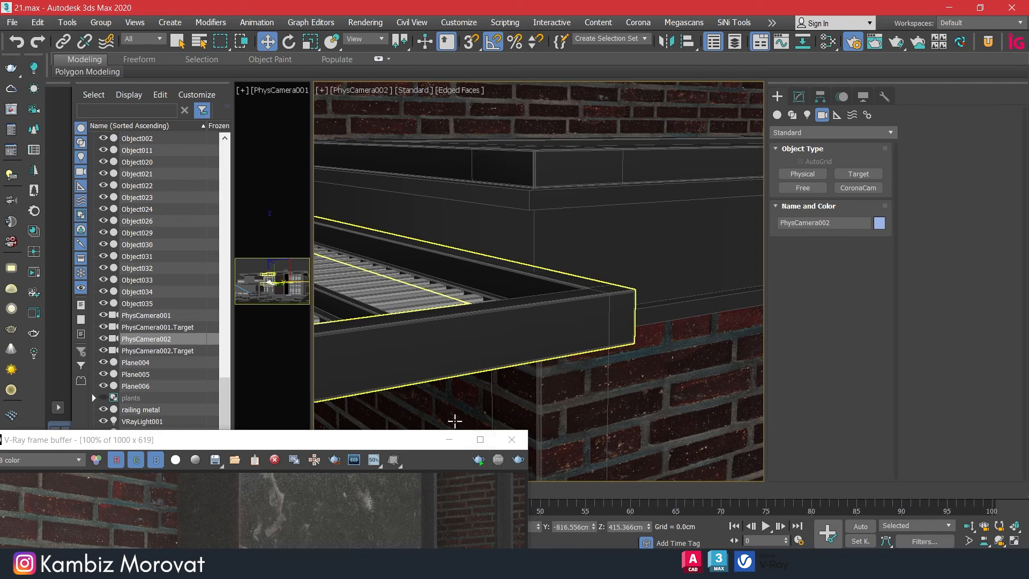
Step: Start the interactive render of the canopy view and limit it to a render region around the canopy and roof corner
click(485, 464)
drag(354, 441, 371, 50)
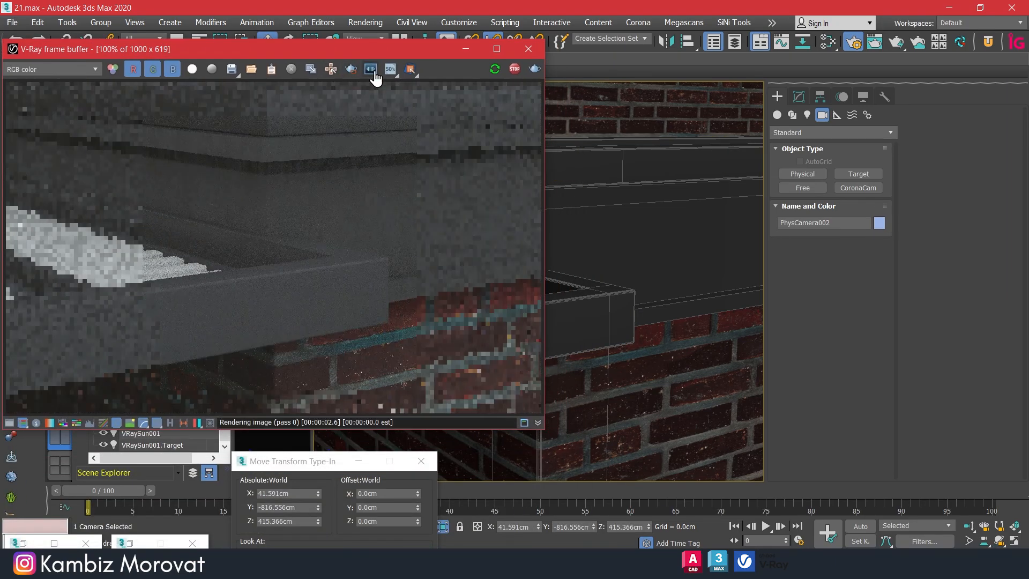
click(350, 68)
drag(410, 335, 112, 82)
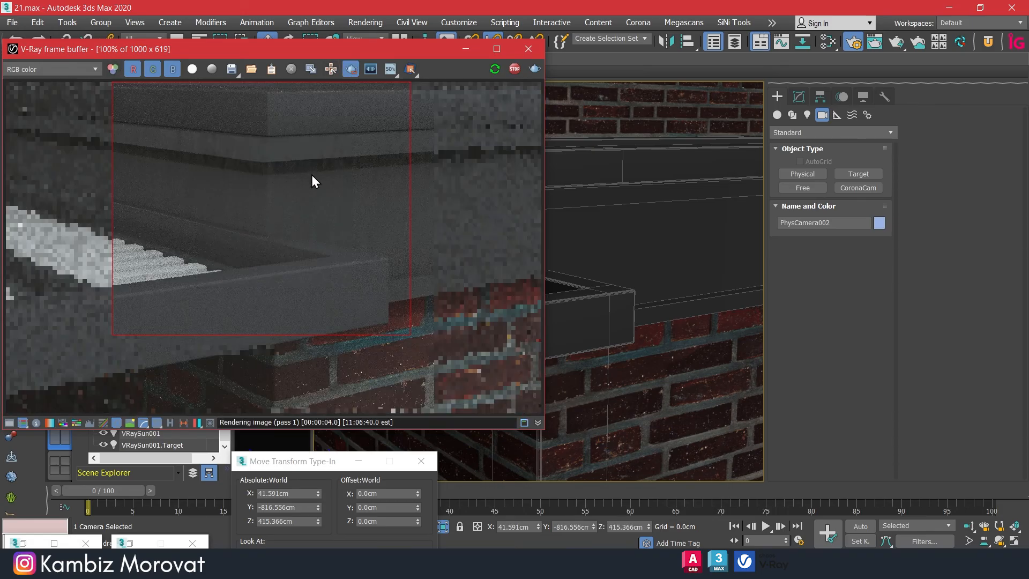
Step: Reopen the Slate Material Editor and check the black metal material's diffuse color
key(m)
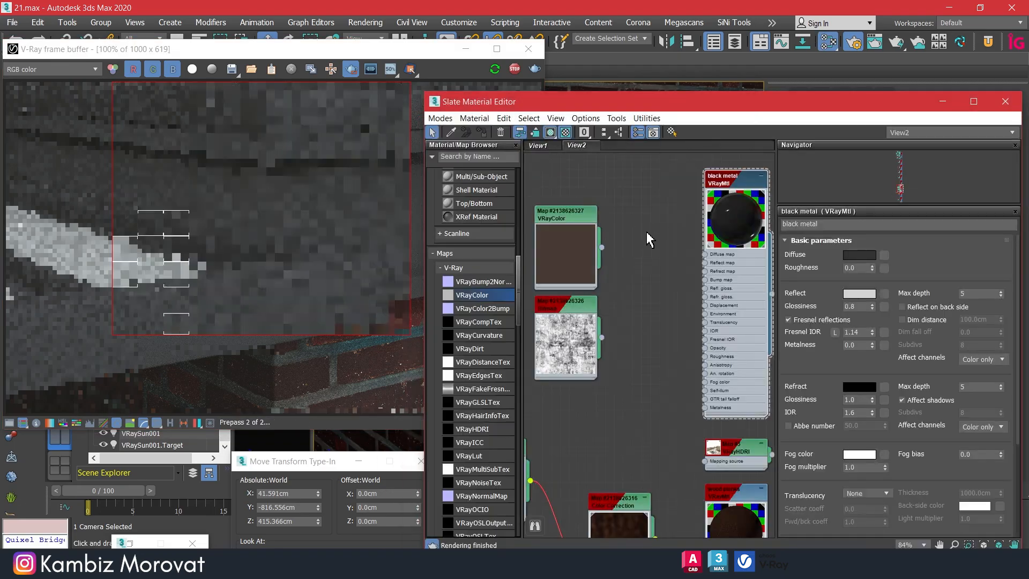
click(859, 255)
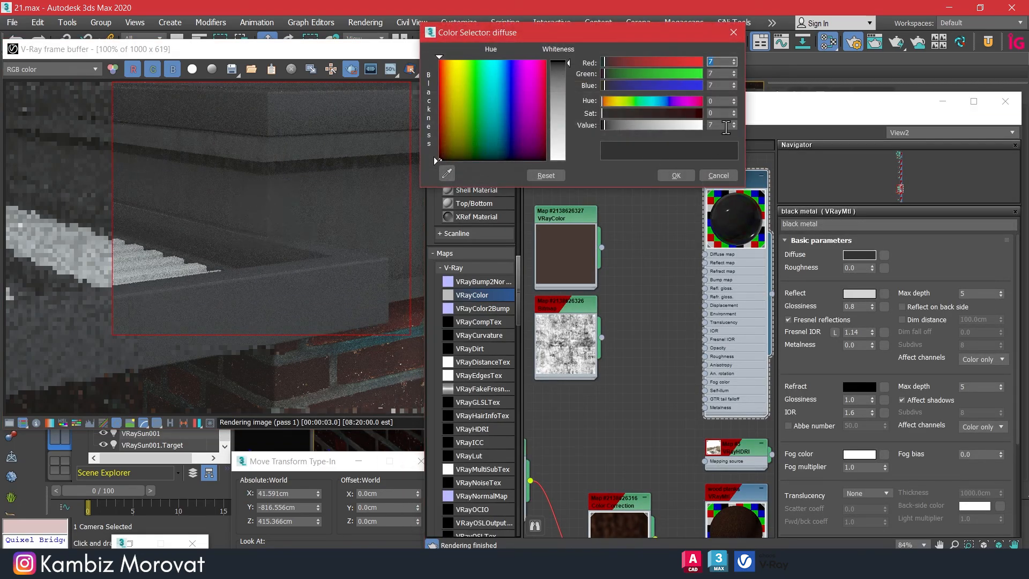
click(692, 175)
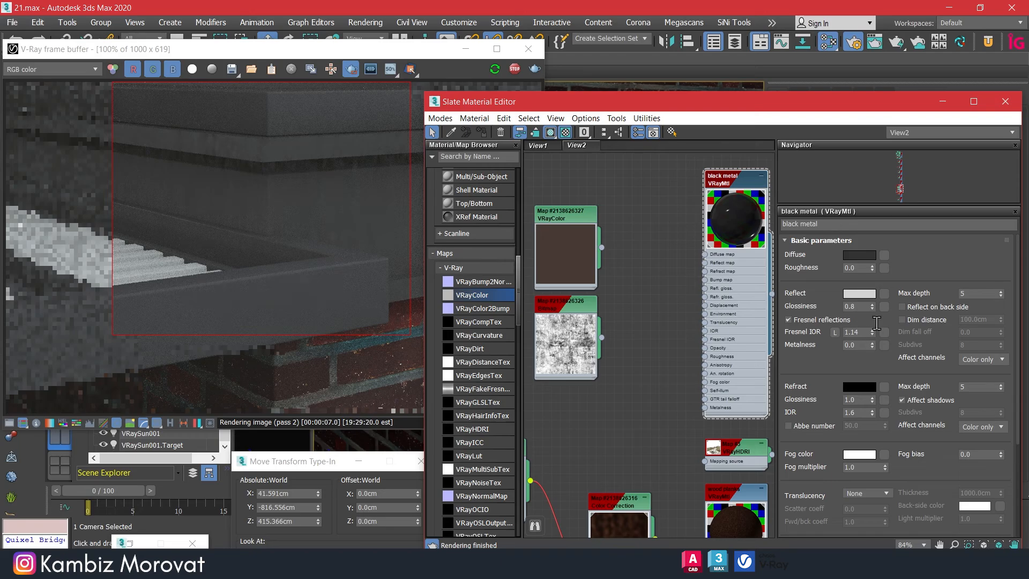
key(Return)
Step: Set the black metal material's BRDF rotation to 45 and anisotropy to 0.5, and its reflection glossiness to 0.9
drag(1013, 289, 1015, 512)
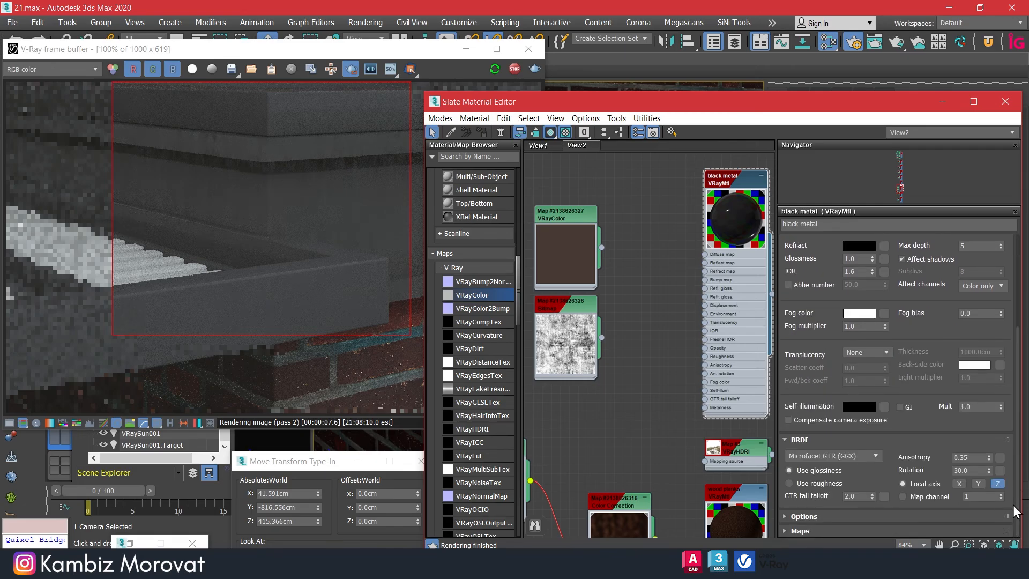
double_click(972, 458)
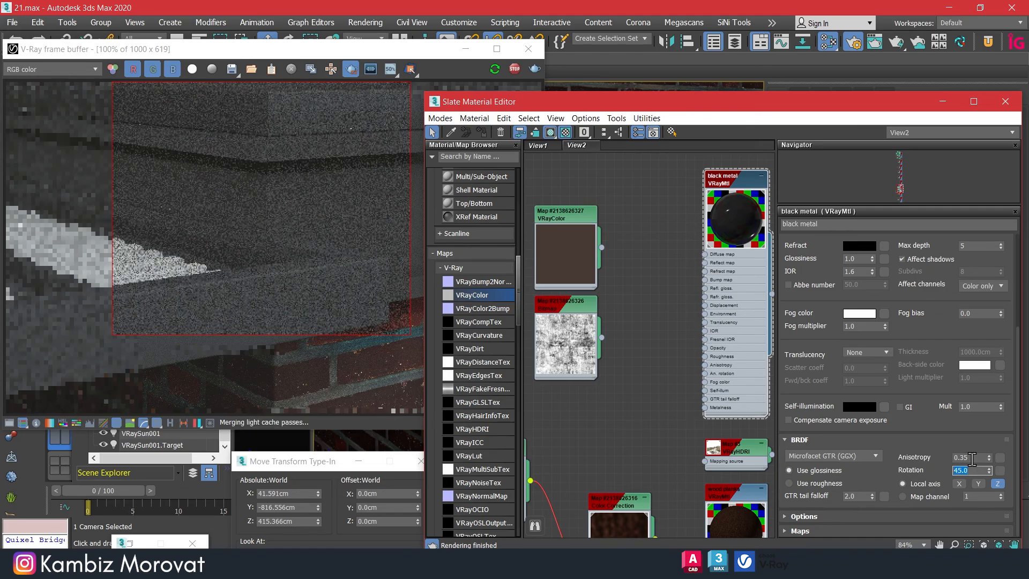
text(.)
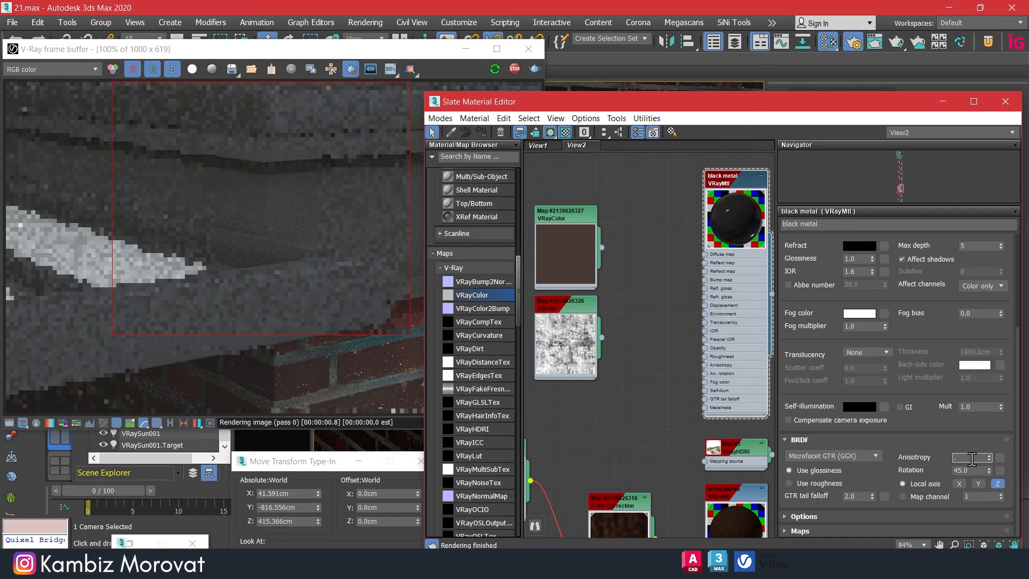
text(5)
key(Return)
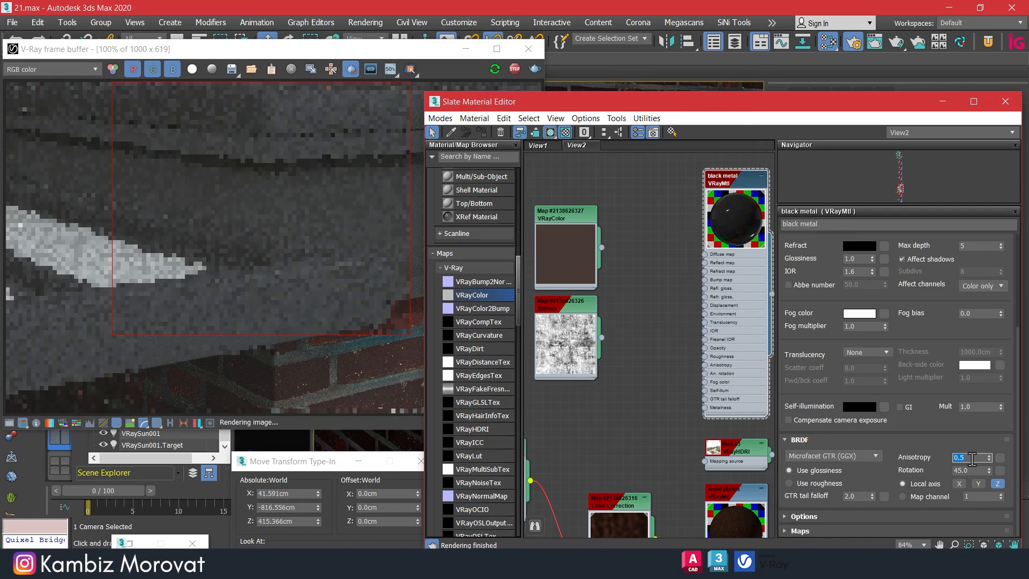
scroll(964, 312, up, 3)
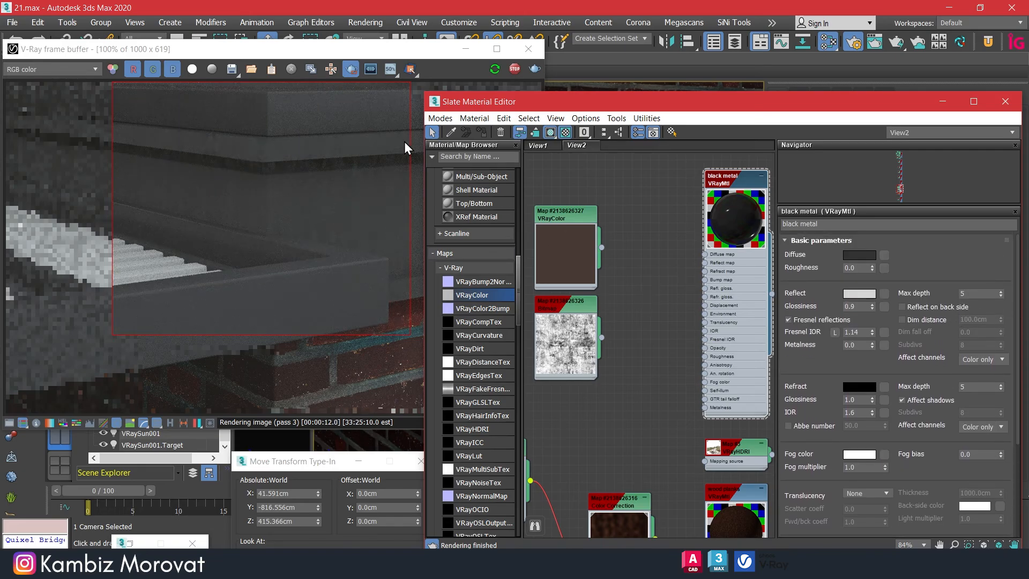
Step: Select the trim beneath the roof slab, inspect its Chamfer modifier, and move the floating windows clear of the viewport
drag(571, 105, 585, 327)
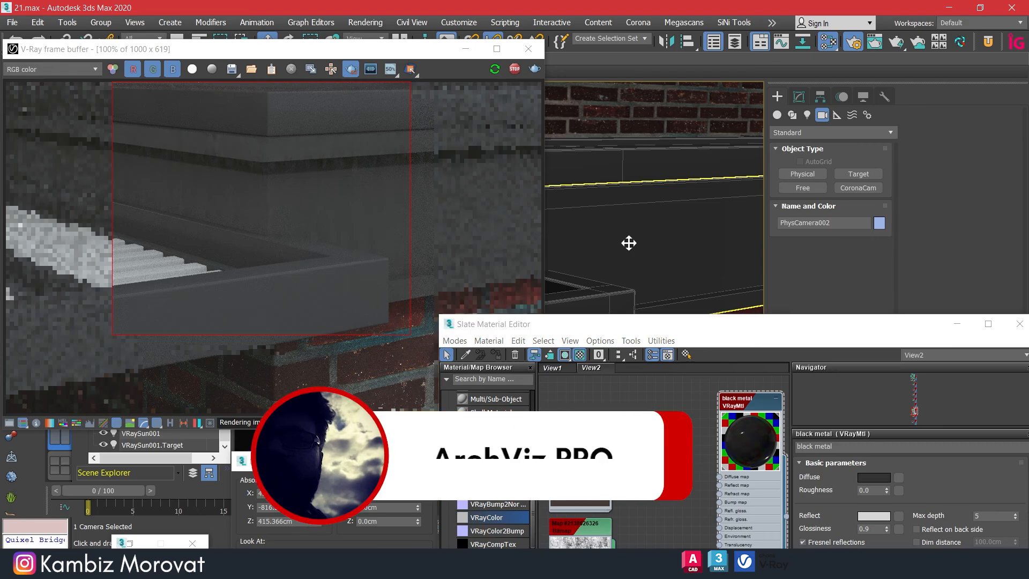
click(629, 243)
click(799, 97)
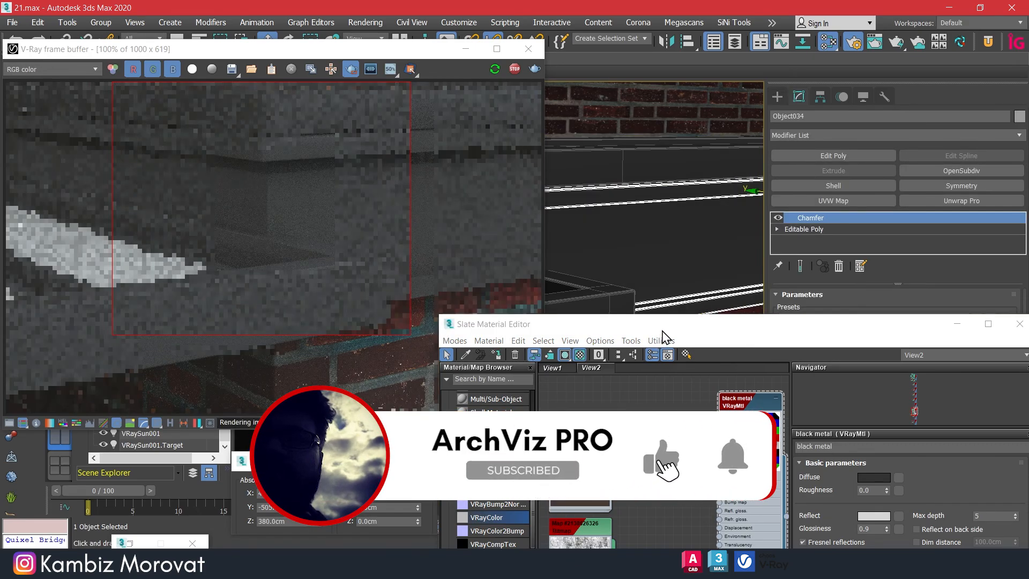
drag(663, 333, 658, 107)
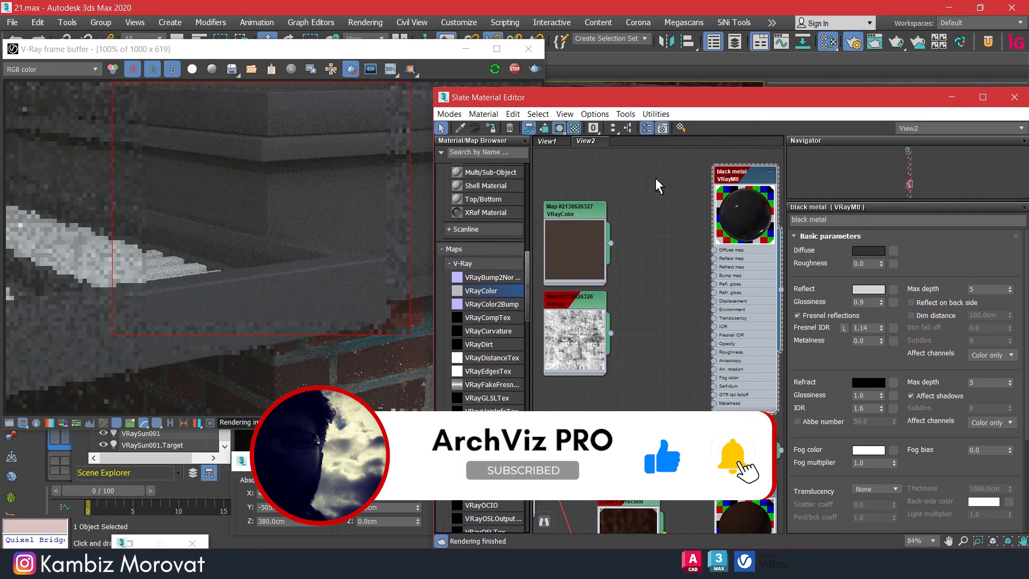
drag(659, 99, 639, 393)
drag(339, 52, 330, 318)
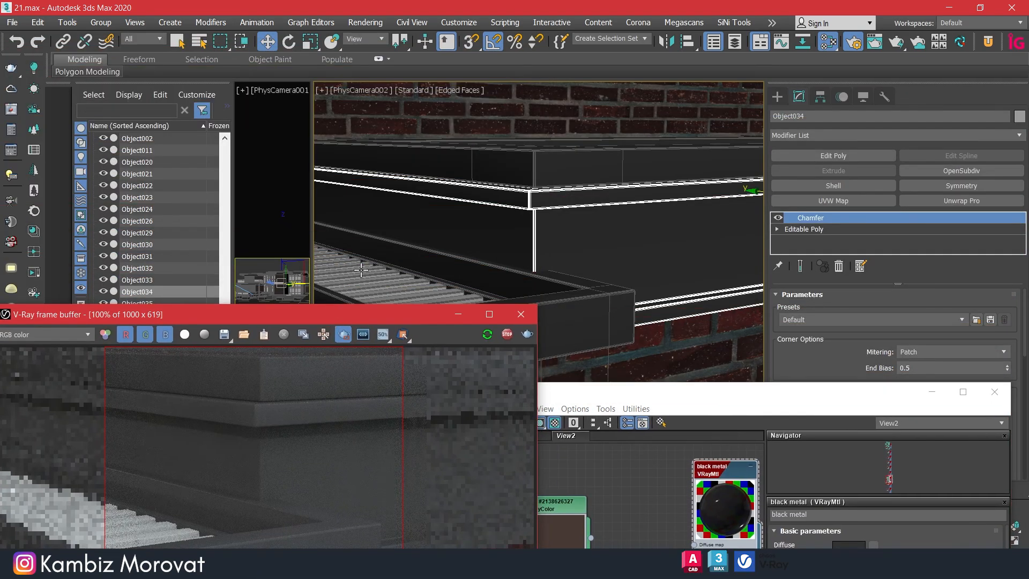
Step: Select the canopy slats and assign the wood planks material to them
click(362, 269)
drag(651, 392, 658, 102)
scroll(620, 364, down, 4)
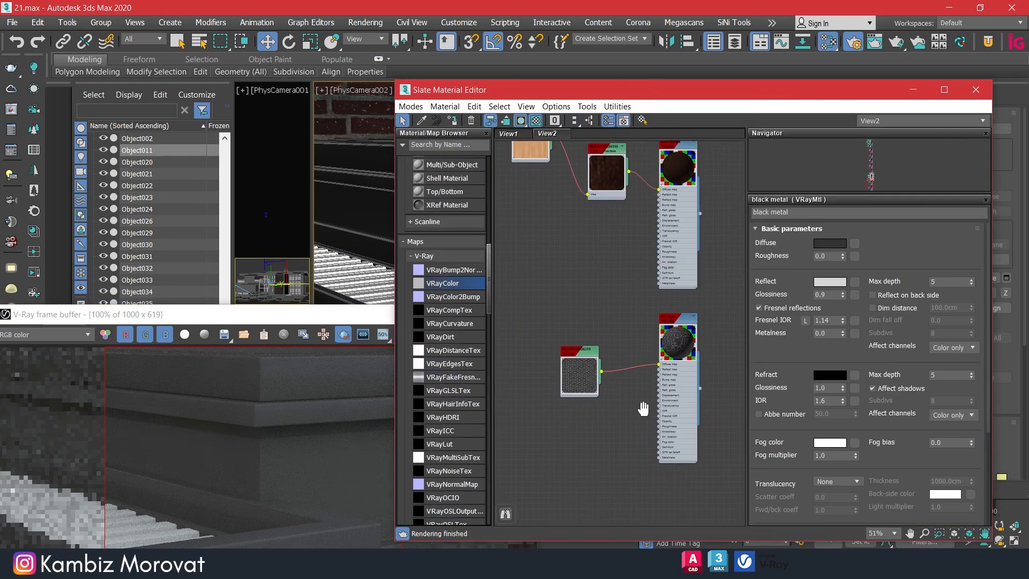
middle_drag(674, 367, 669, 399)
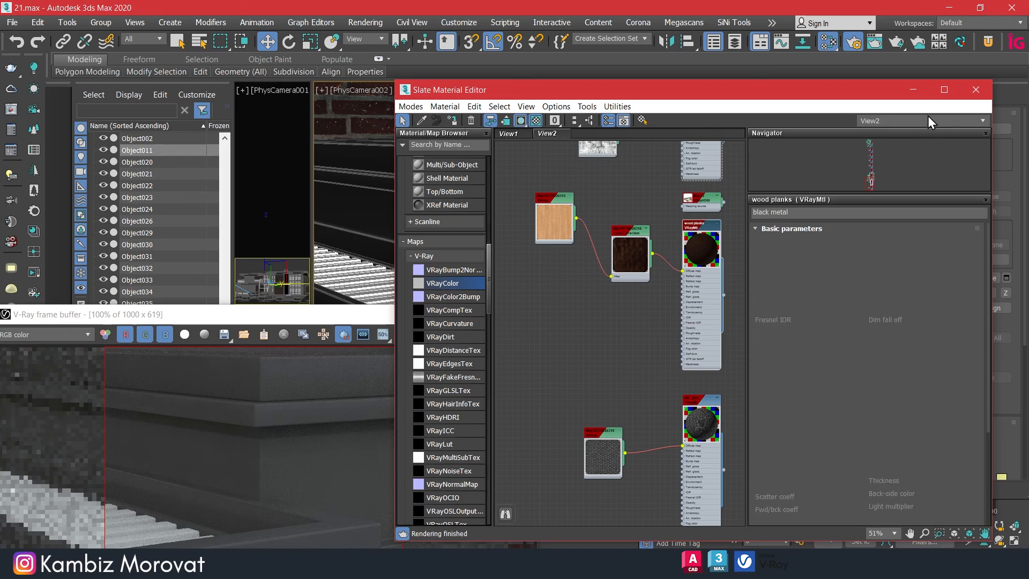
click(385, 339)
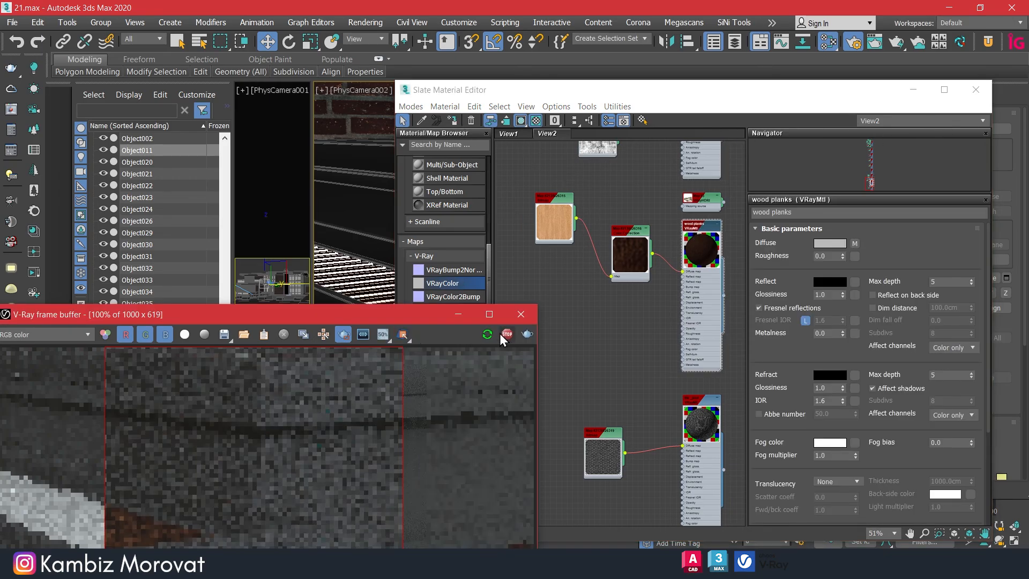
Step: Minimize the frame buffer and material editor, select the upper and lower canopy slats in the perspective view, and isolate them
click(458, 314)
click(913, 89)
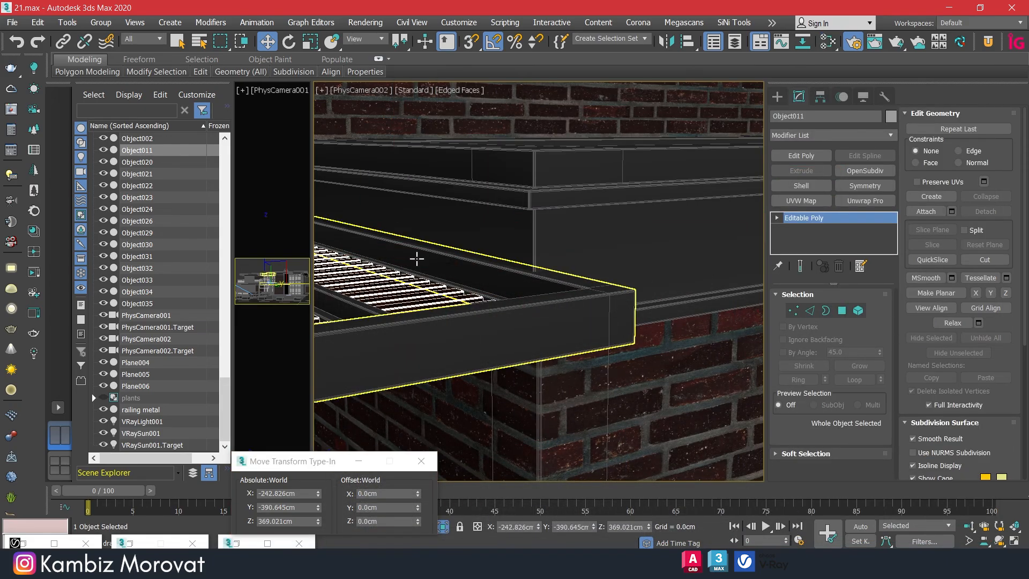
key(p)
mouse_move(416, 259)
alt+middle_down()
mouse_move(431, 260)
mouse_move(443, 310)
mouse_move(413, 278)
alt+middle_up()
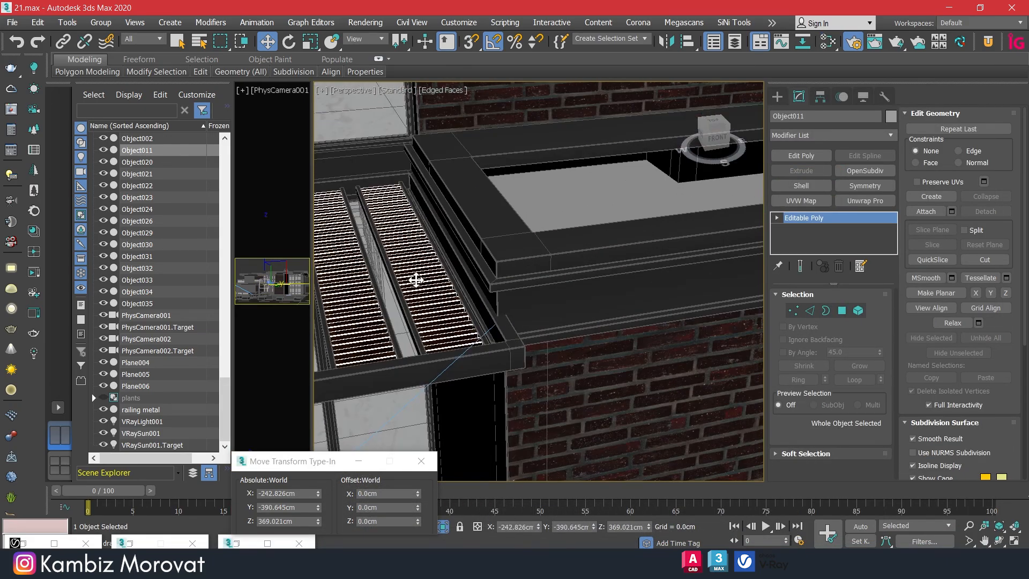
scroll(412, 277, down, 8)
scroll(487, 361, up, 2)
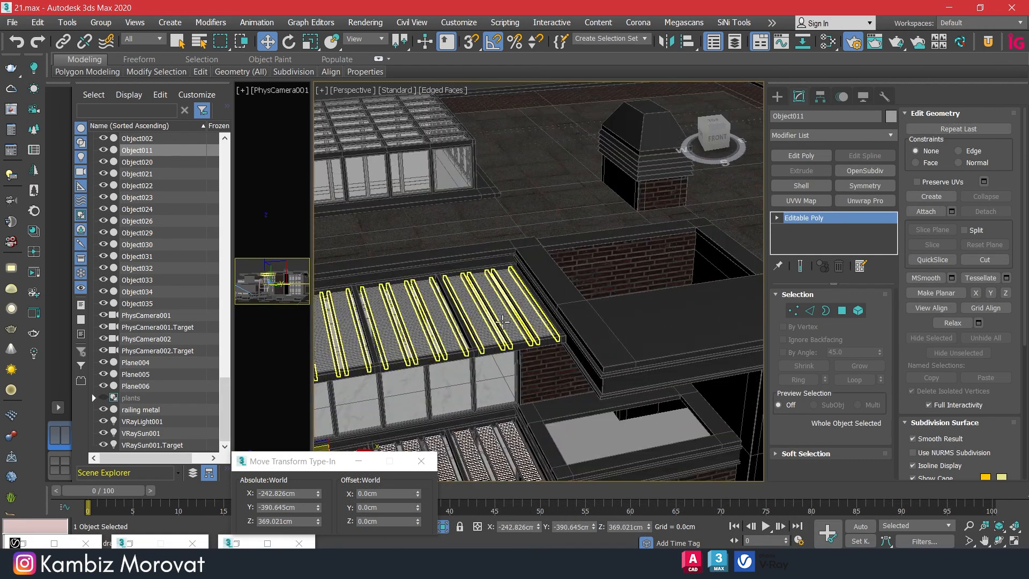
ctrl+click(549, 355)
key(alt+q)
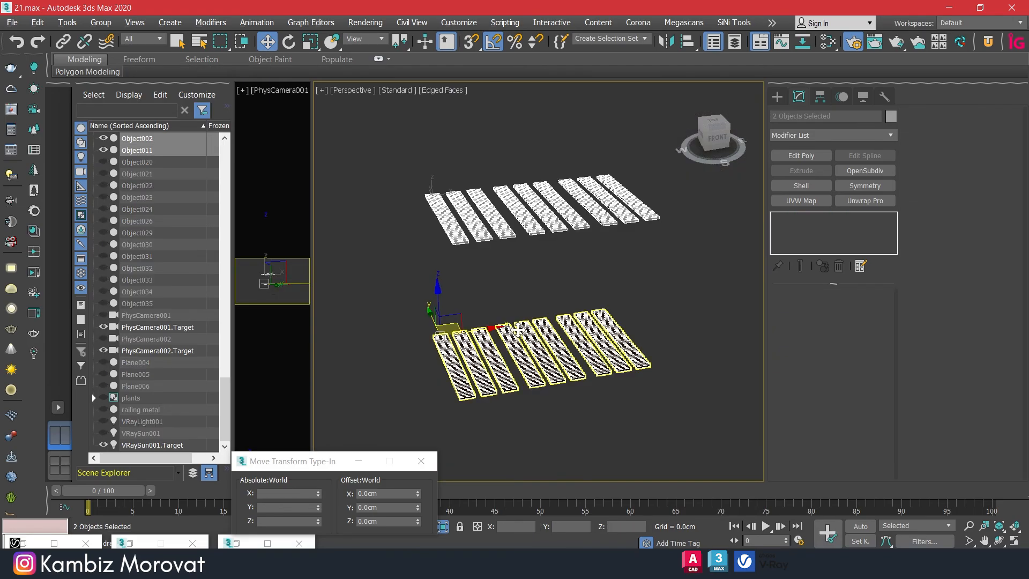
Step: End the isolation, add the vertical facade louvres to the canopy slat selection, and isolate them all
click(443, 526)
scroll(471, 327, up, 5)
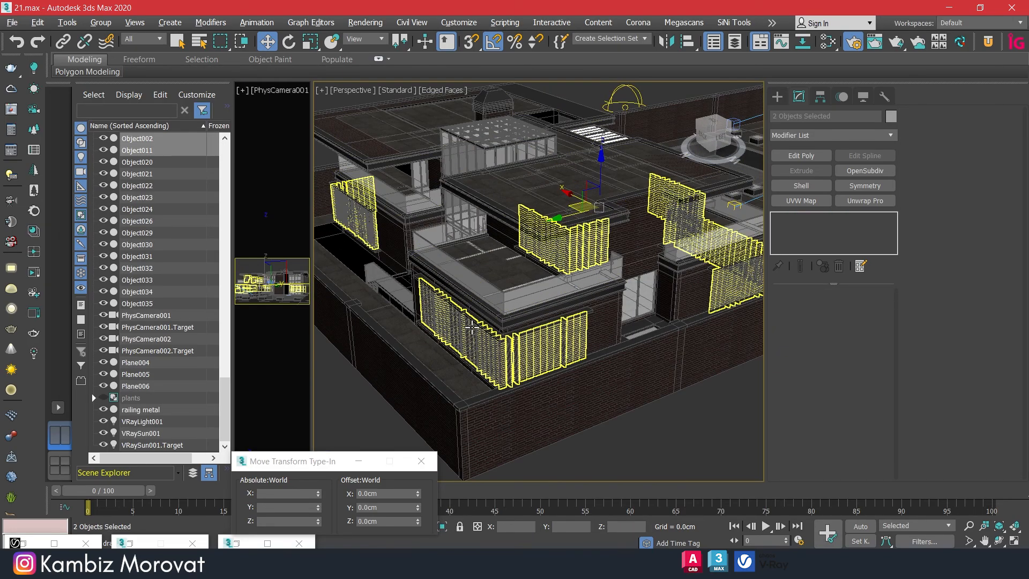
ctrl+click(472, 327)
key(alt+q)
scroll(579, 304, up, 5)
Step: Select the facade louvres and attach both sets of canopy slats to them as one object
click(588, 236)
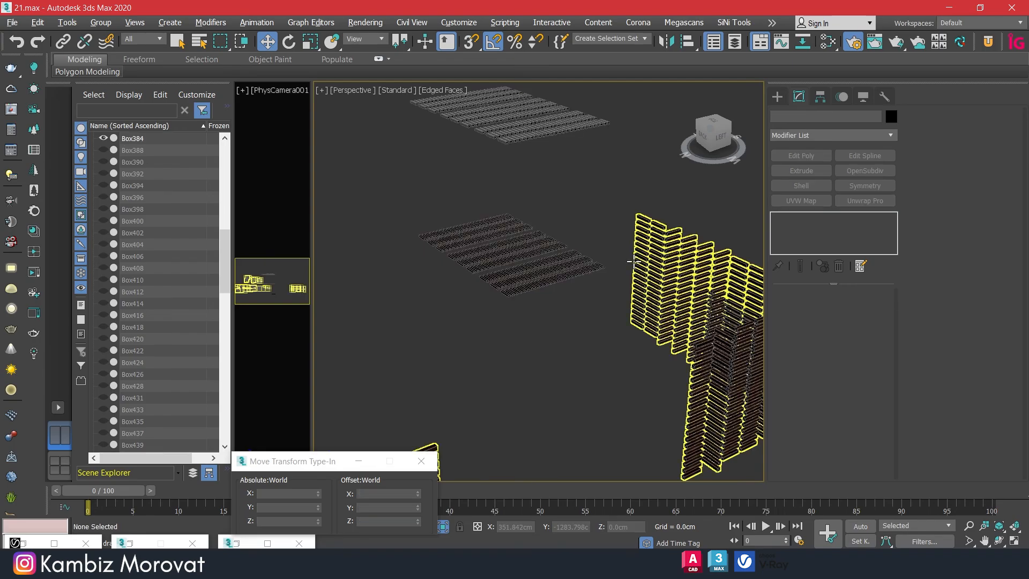
click(632, 261)
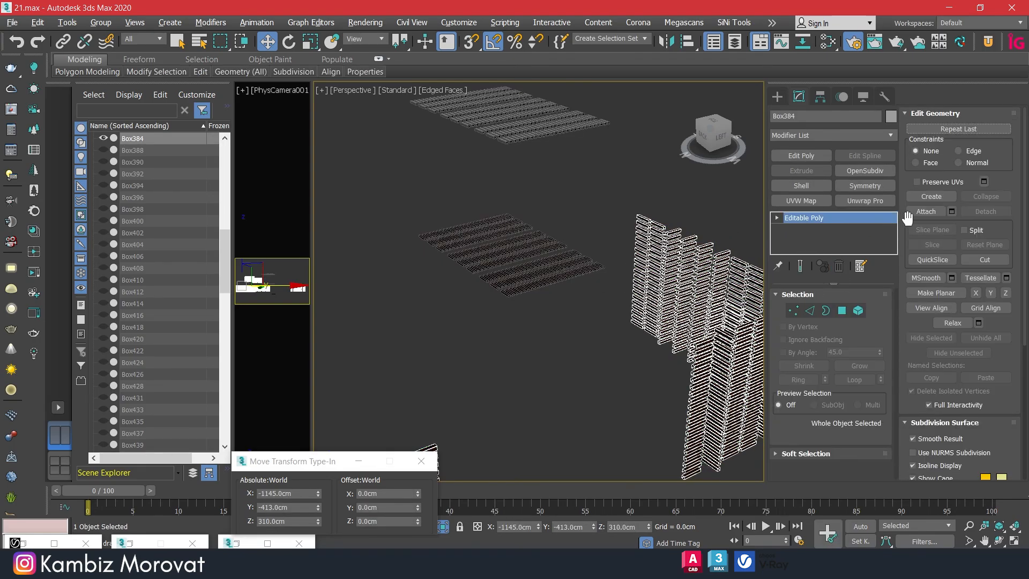
click(926, 211)
click(584, 246)
click(555, 127)
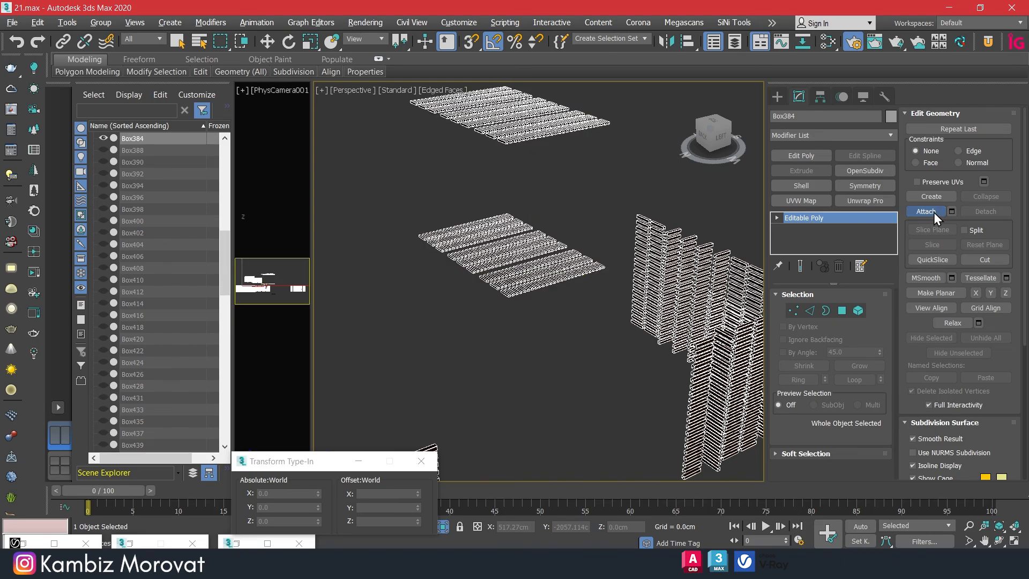
key(w)
Step: Apply Unwrap Pro to the combined slats, open the UV editor, and pack the UV elements
scroll(611, 236, up, 10)
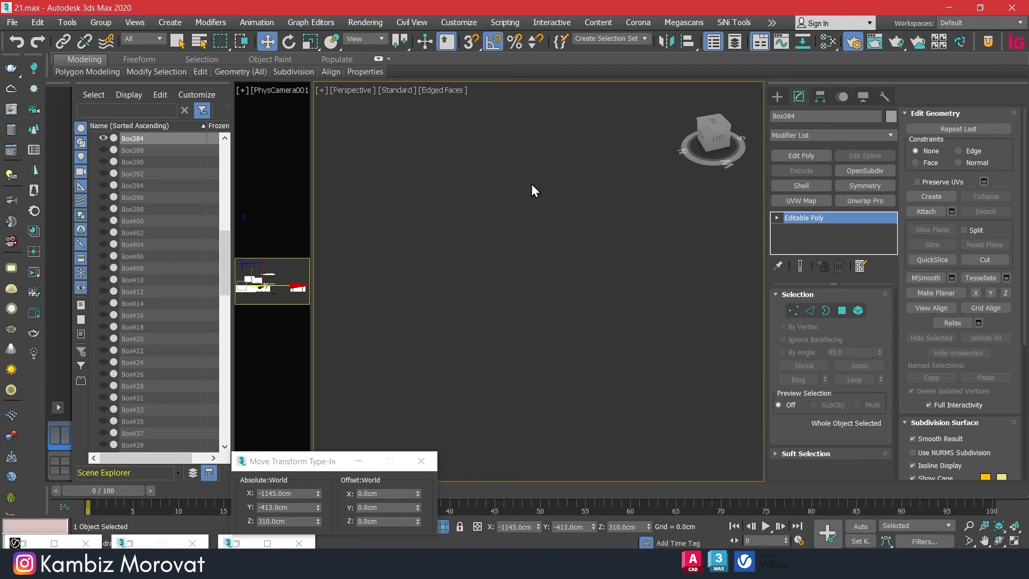
scroll(530, 190, down, 5)
alt+middle_drag(525, 197, 555, 205)
scroll(476, 119, up, 5)
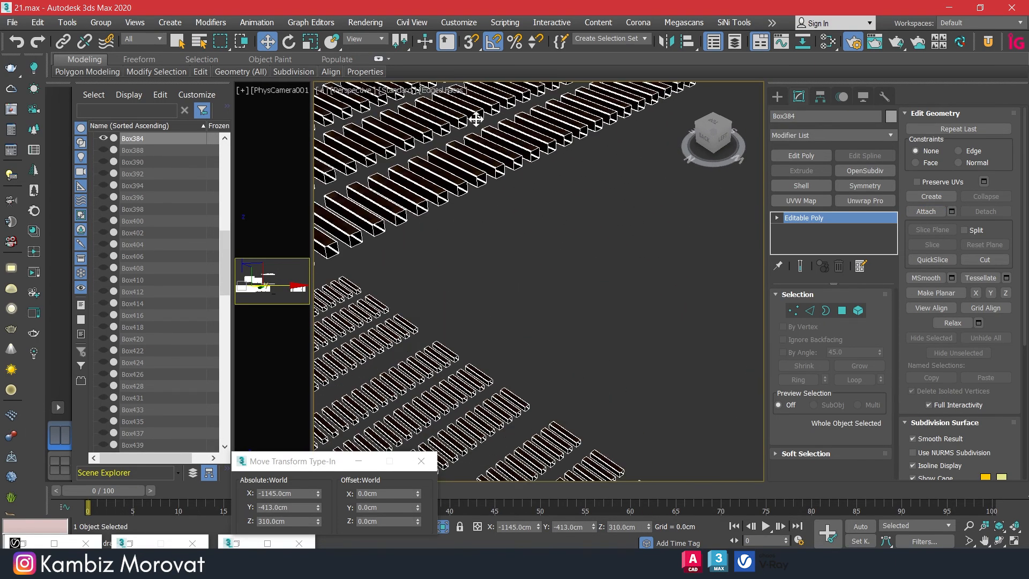
scroll(476, 119, up, 6)
scroll(554, 240, down, 12)
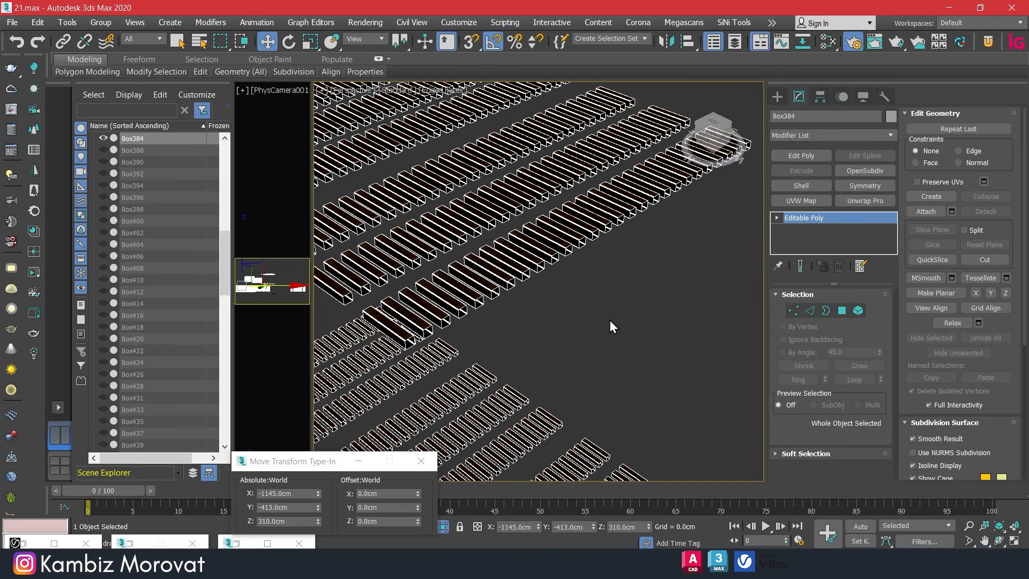
click(862, 202)
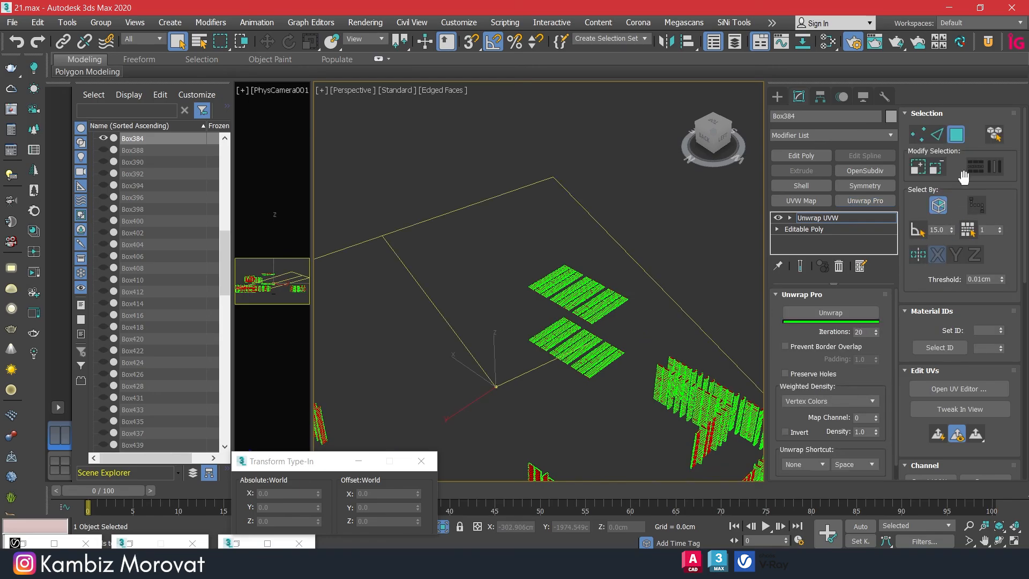
click(976, 393)
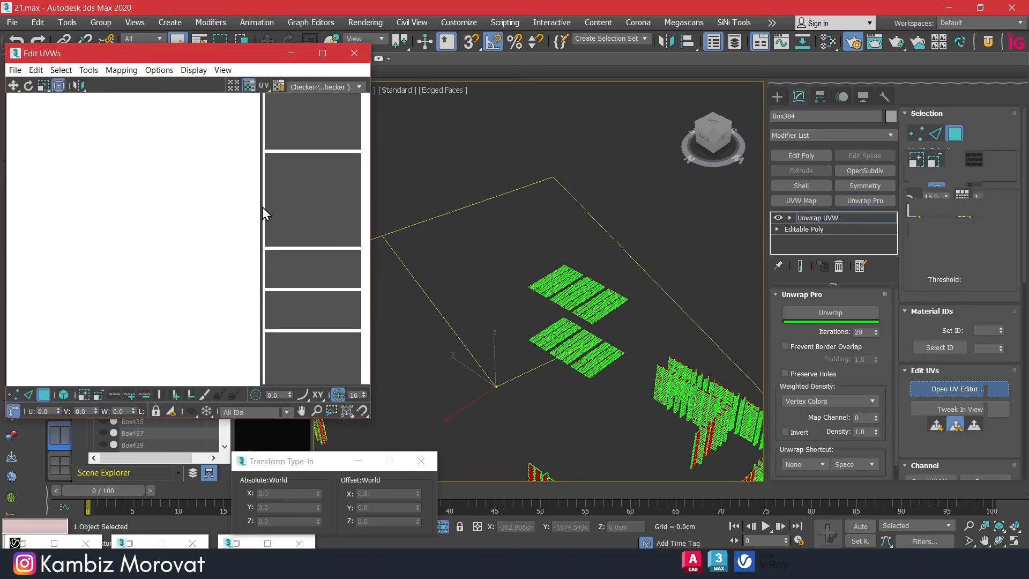
scroll(354, 322, down, 5)
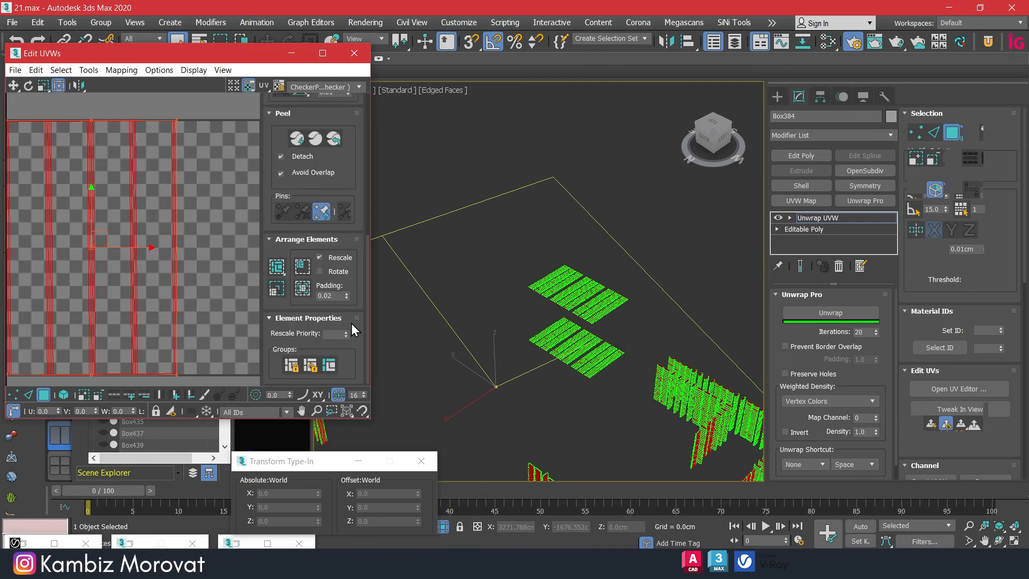
click(277, 266)
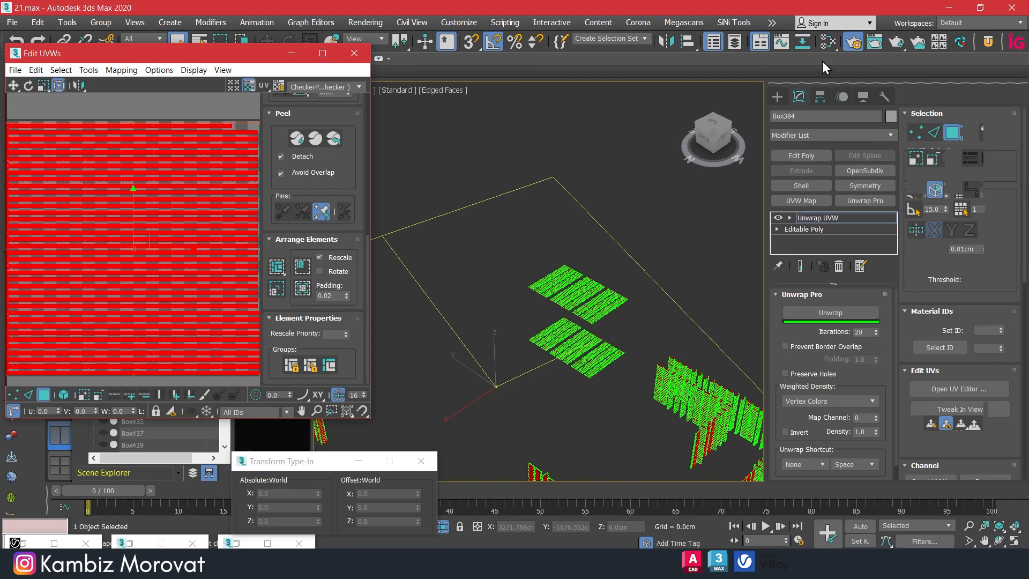
Step: Open UV Tools, normalize the slat UVs, and scale them to the 1.0 cm size
click(988, 42)
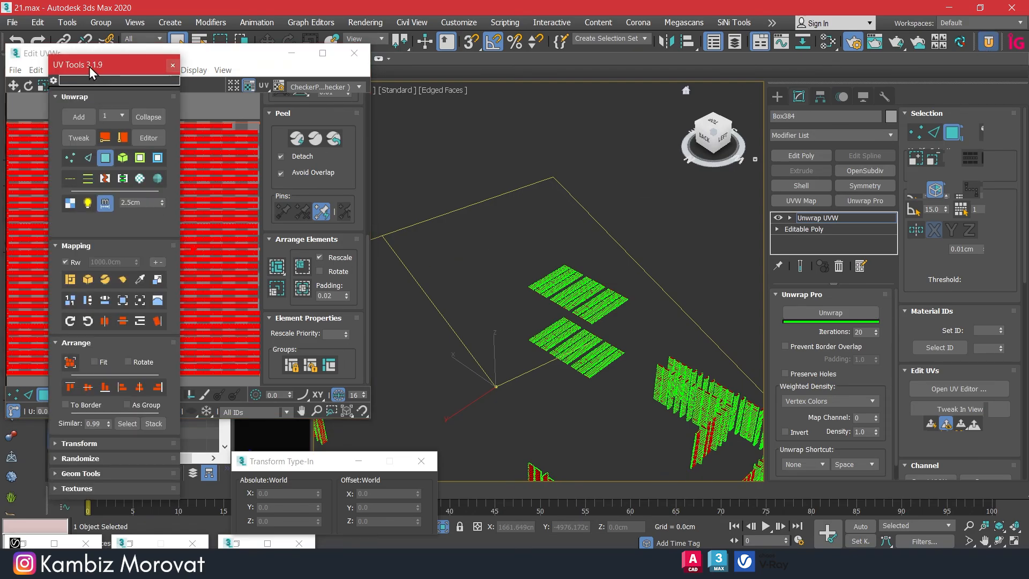
drag(96, 69, 475, 90)
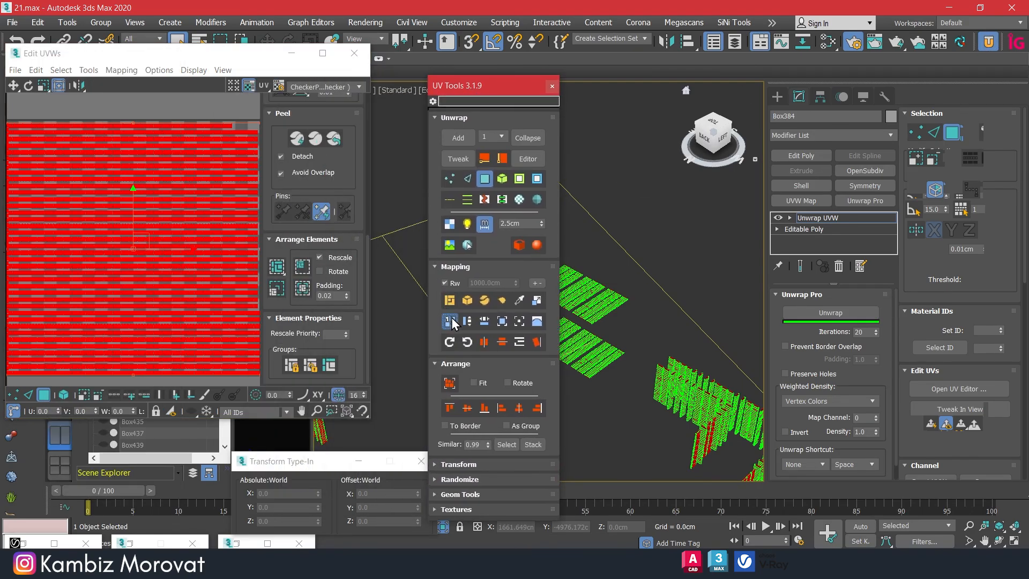
click(538, 300)
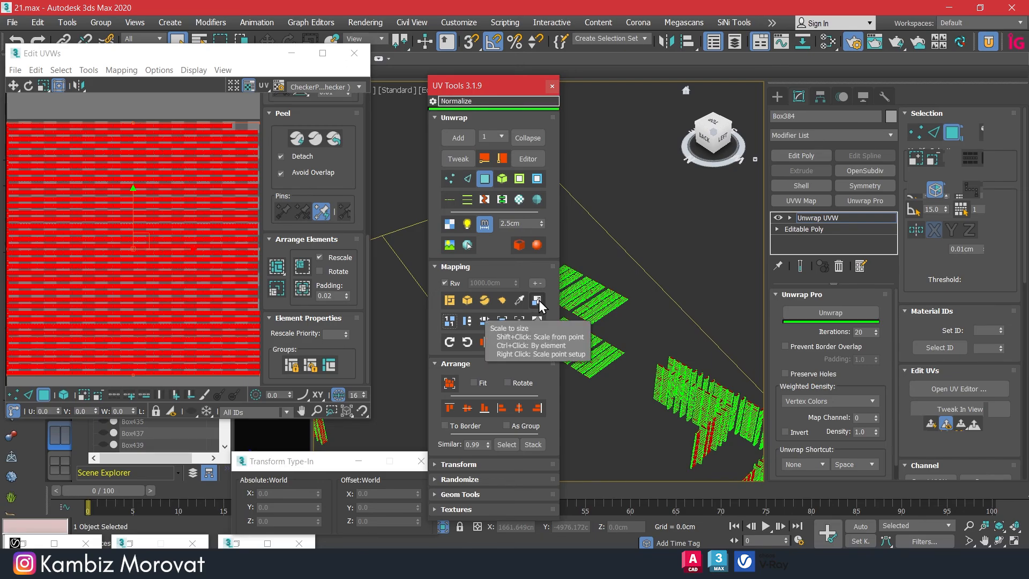
click(538, 300)
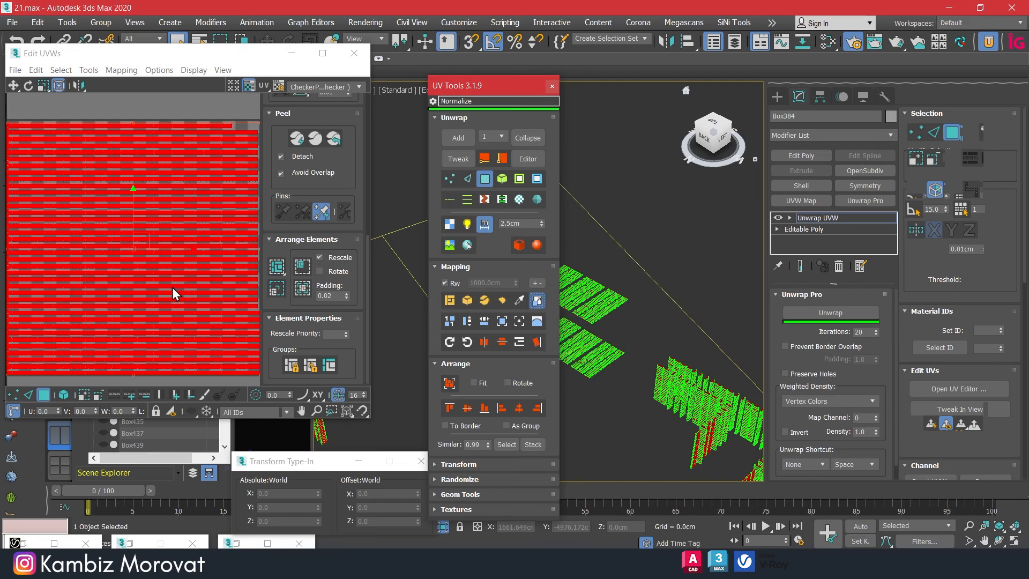
scroll(161, 250, up, 6)
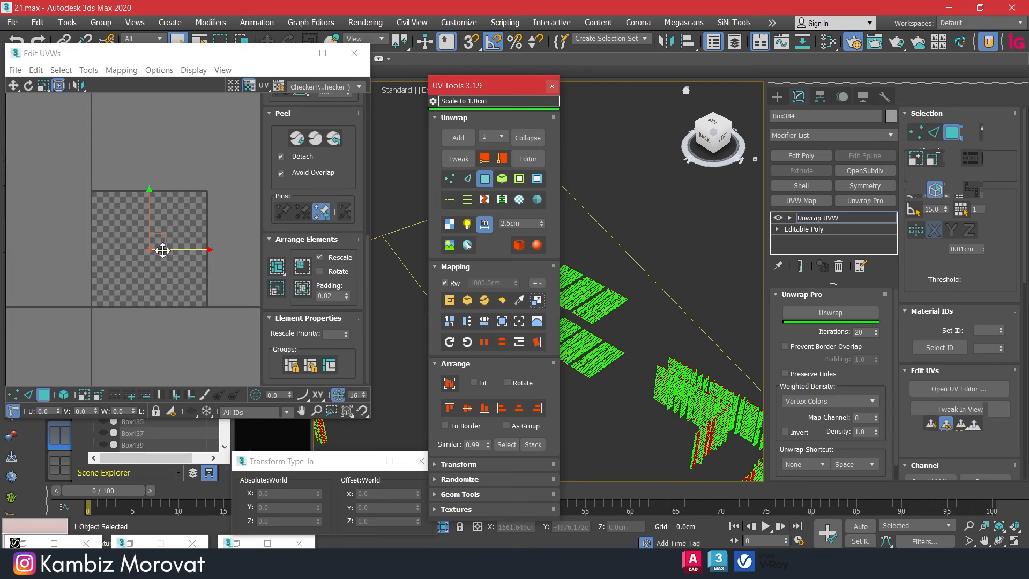
scroll(163, 251, down, 8)
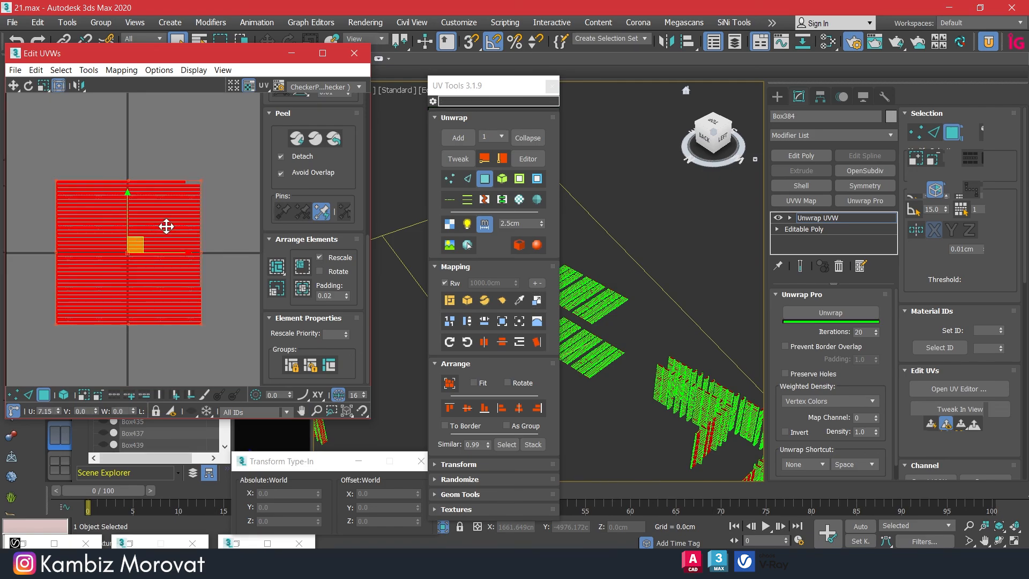
Step: Move the slat UV layout into the positive UV quadrant, and close the UV editor and UV Tools
drag(166, 227, 215, 166)
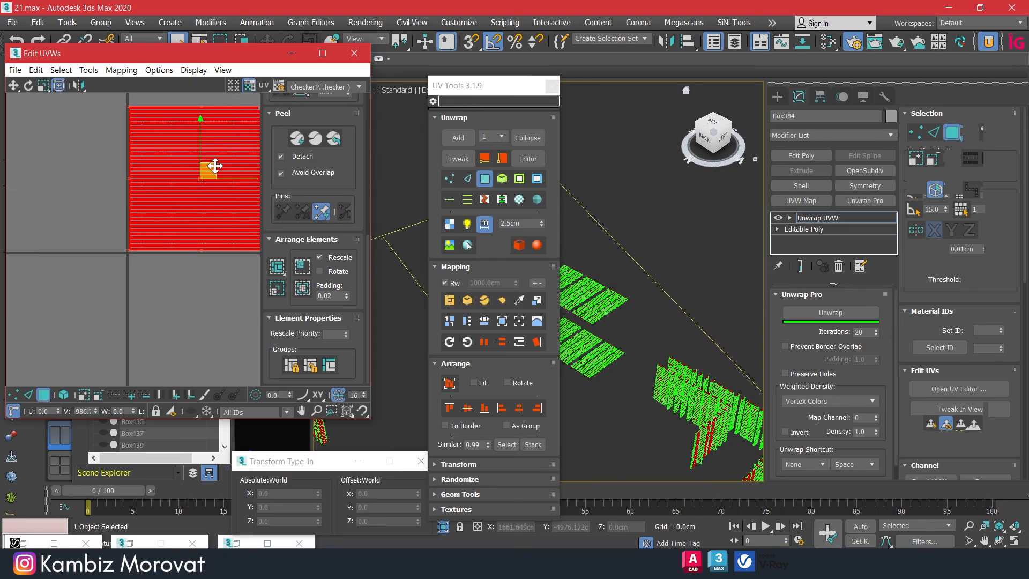
click(354, 53)
click(552, 85)
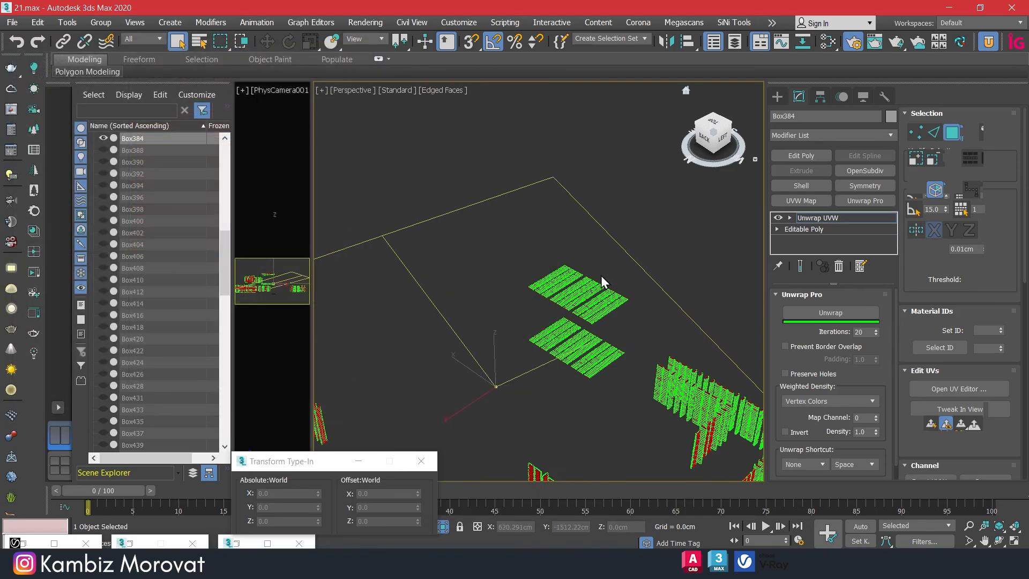
Step: End the isolation to bring back the whole villa, and hide the plants
right_click(592, 313)
click(619, 242)
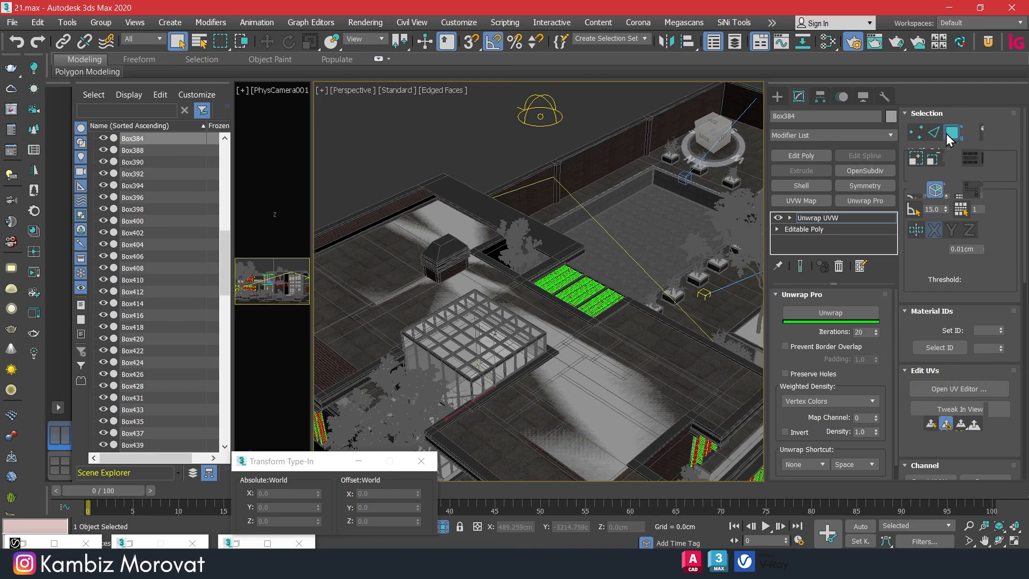
click(522, 249)
right_click(530, 249)
click(542, 195)
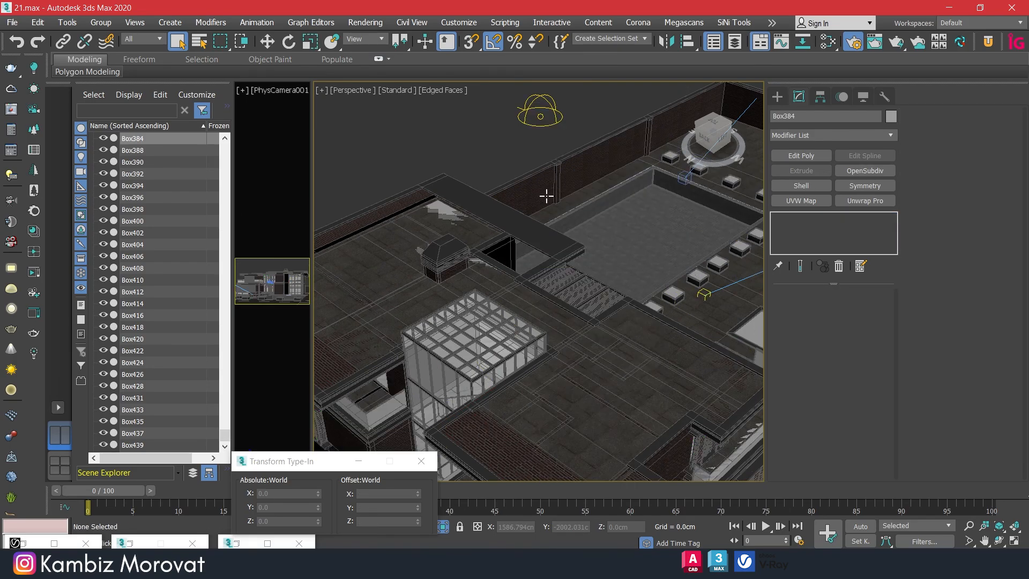
Step: Return to the PhysCamera002 view and start an interactive render of the canopy corner in the V-Ray frame buffer
key(c)
double_click(505, 196)
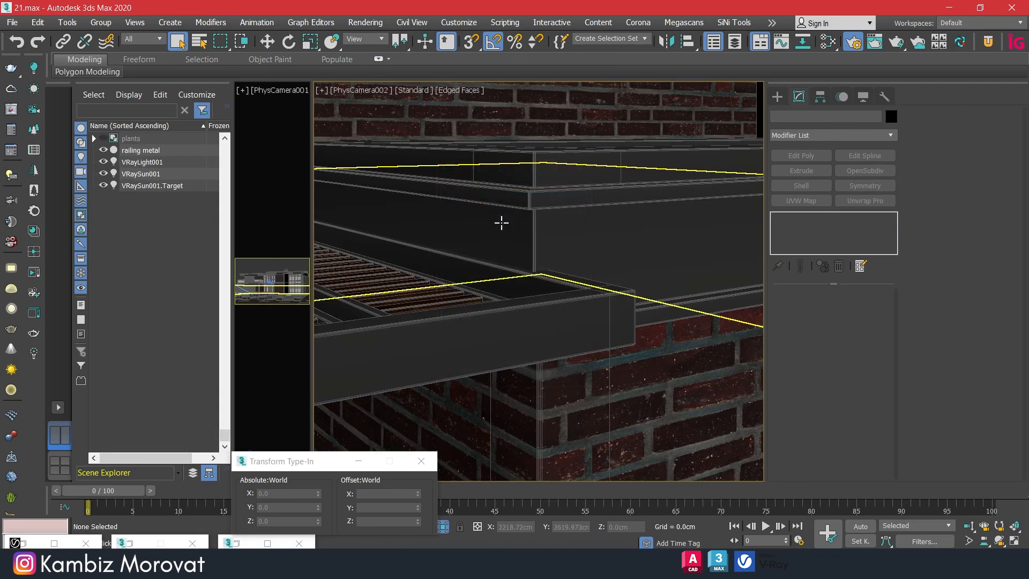
right_click(488, 258)
click(535, 433)
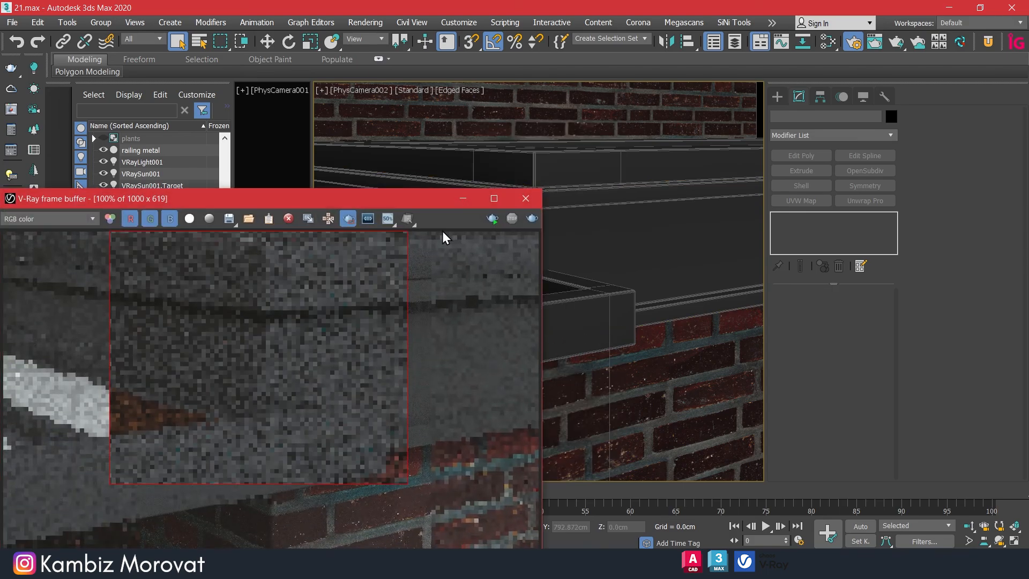
click(502, 218)
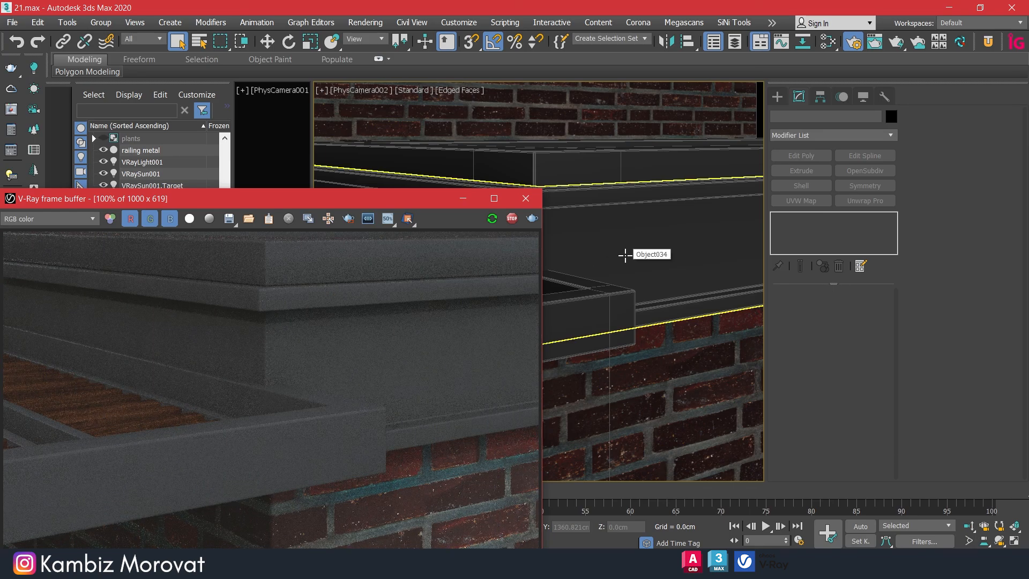
Step: Open the Slate Material Editor alongside the frame buffer and bring the black metal material into view
key(m)
mouse_move(262, 189)
mouse_down()
mouse_move(268, 71)
mouse_move(281, 190)
mouse_up()
drag(284, 198, 286, 61)
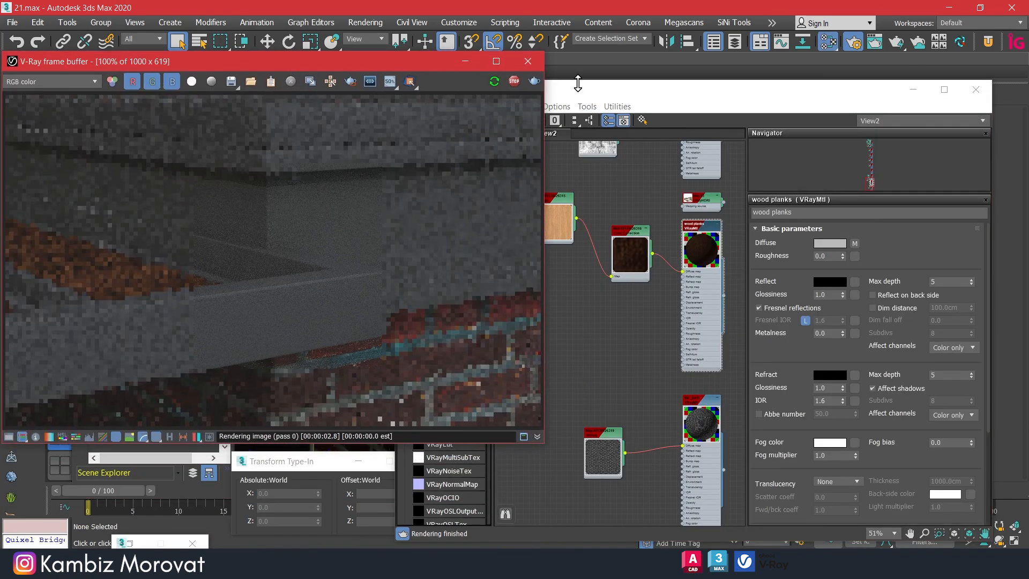
click(578, 83)
scroll(671, 427, up, 2)
middle_drag(670, 427, 632, 332)
Step: Stop the interactive render and connect the Modern Brick Villa_metal_METALNESS.jpg bitmap to the black metal material's diffuse map
click(468, 86)
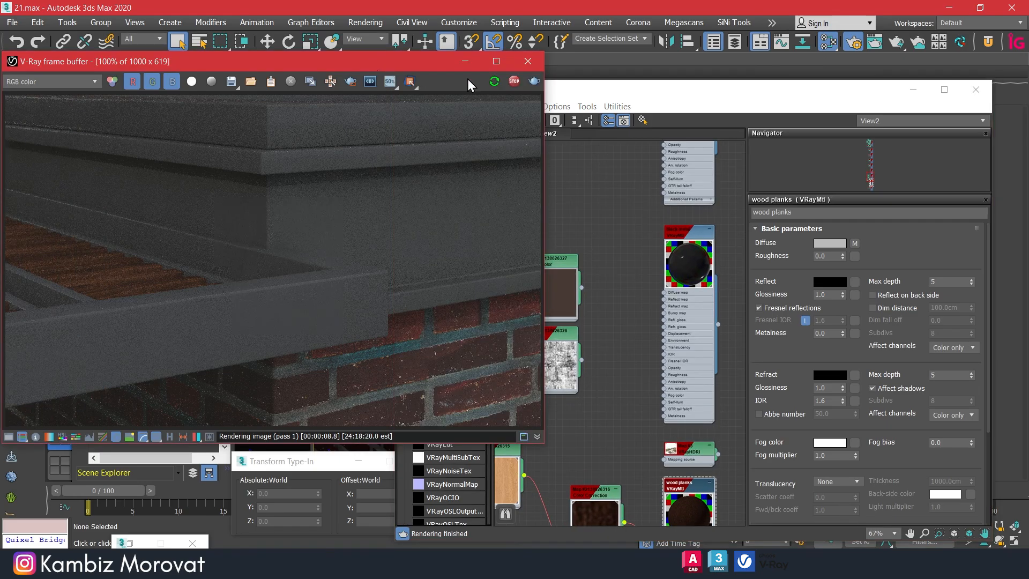
scroll(625, 317, up, 3)
click(625, 317)
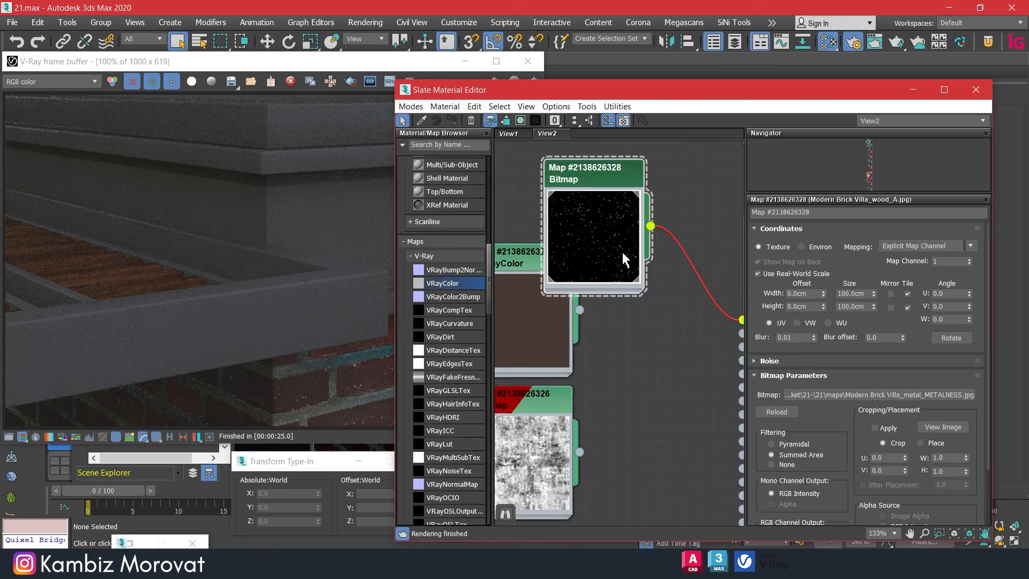
scroll(609, 284, down, 2)
scroll(609, 268, up, 3)
middle_drag(609, 268, 531, 193)
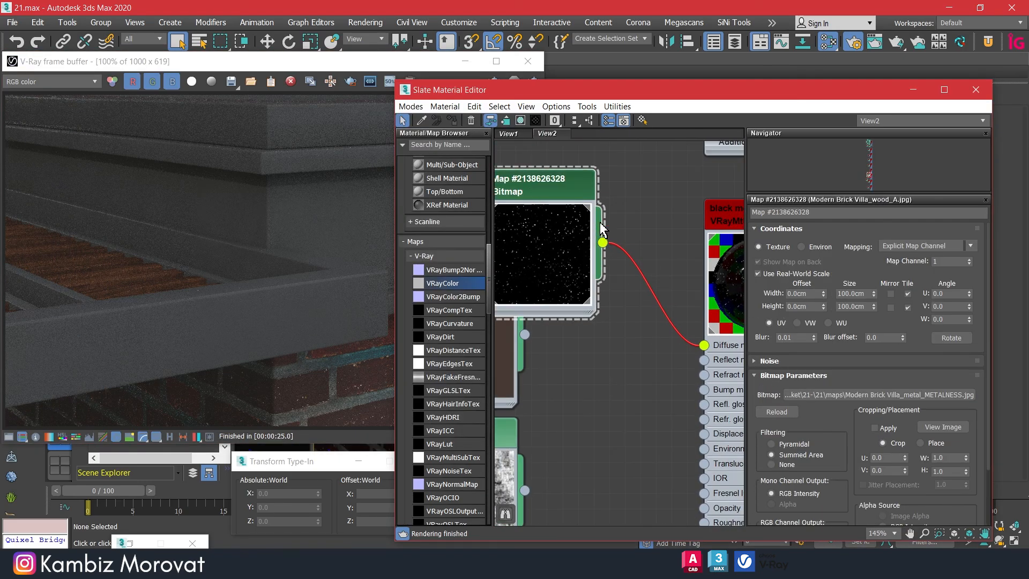
scroll(697, 321, down, 2)
Step: Move the material editor clear of the viewport and select the black roof fascias around the brick corner
drag(508, 89, 513, 339)
click(643, 246)
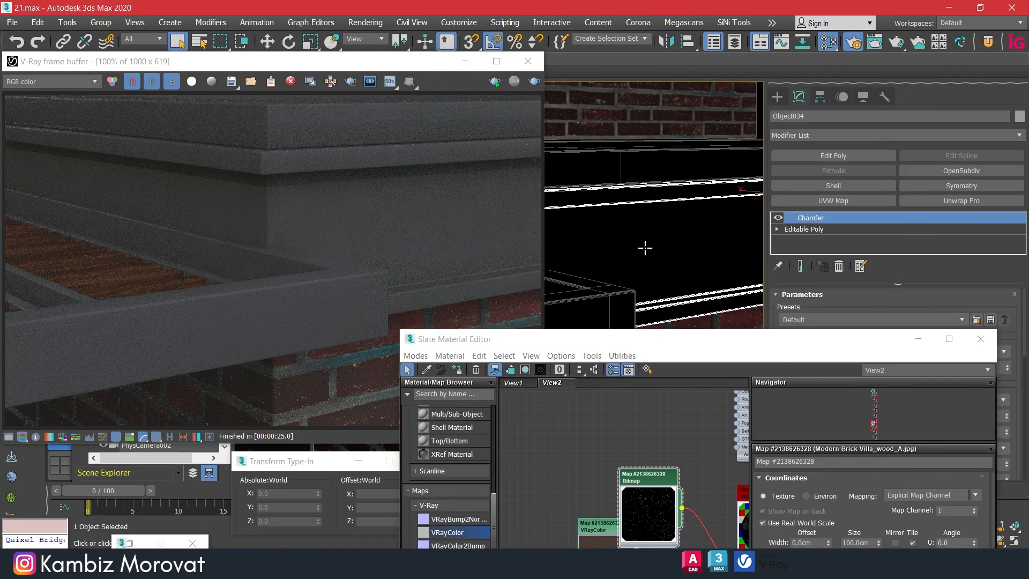
ctrl+click(616, 273)
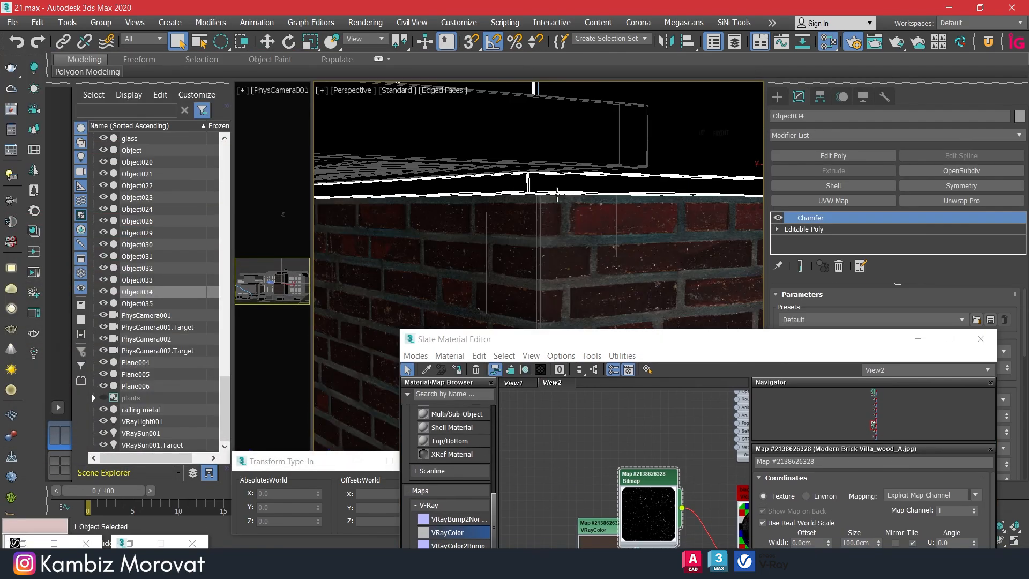
scroll(541, 195, down, 5)
ctrl+click(563, 199)
scroll(522, 210, up, 5)
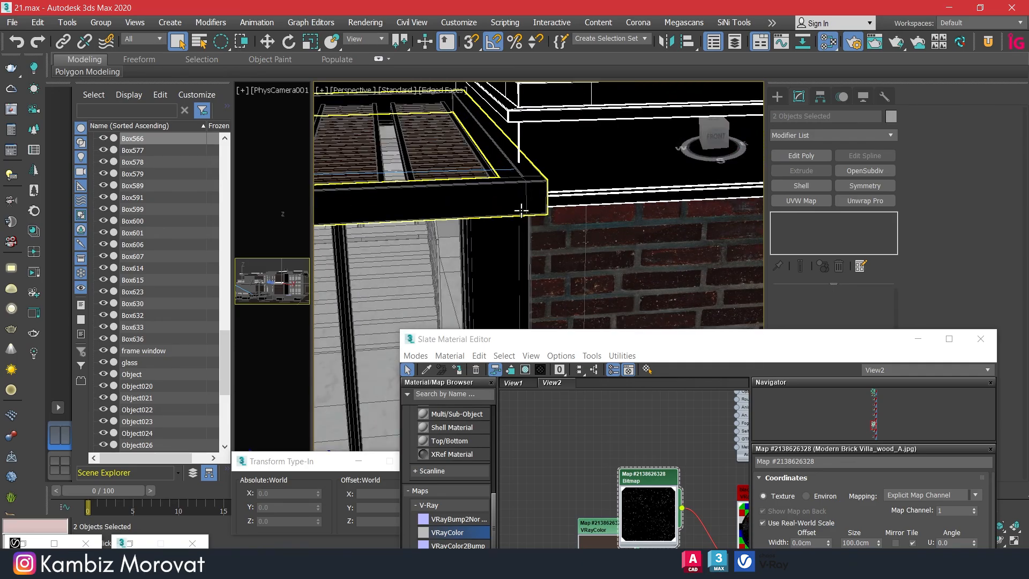
Step: Add the wood canopy's outer black frame and beams to the selection
ctrl+click(522, 211)
scroll(461, 155, up, 4)
ctrl+click(461, 159)
scroll(461, 159, down, 5)
alt+middle_drag(664, 240, 609, 216)
scroll(591, 186, up, 5)
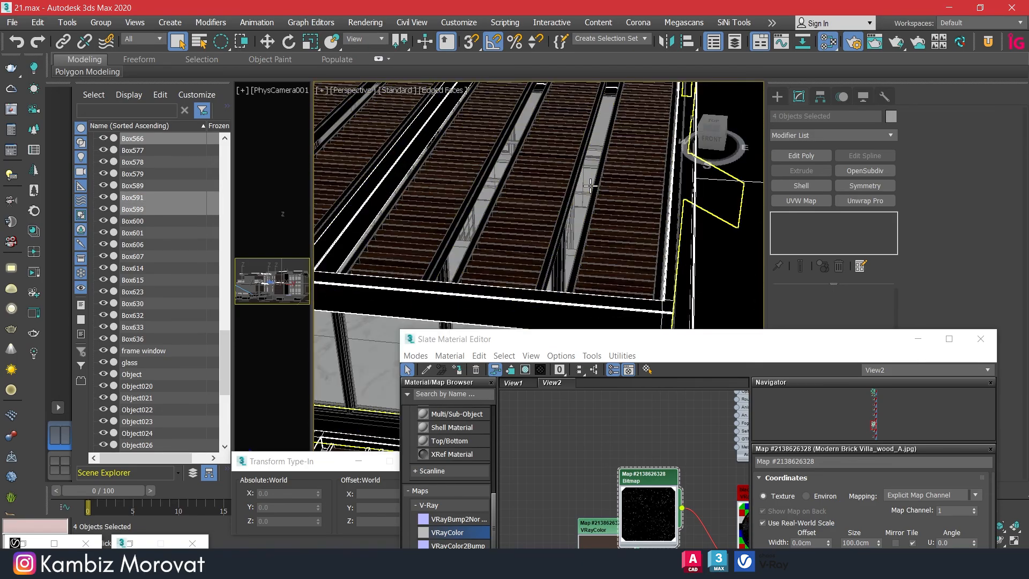
Step: Add the black ledges above and below the front slat screen to the selection
scroll(590, 186, down, 5)
scroll(515, 229, up, 3)
ctrl+click(515, 229)
middle_drag(514, 231, 556, 80)
ctrl+click(487, 243)
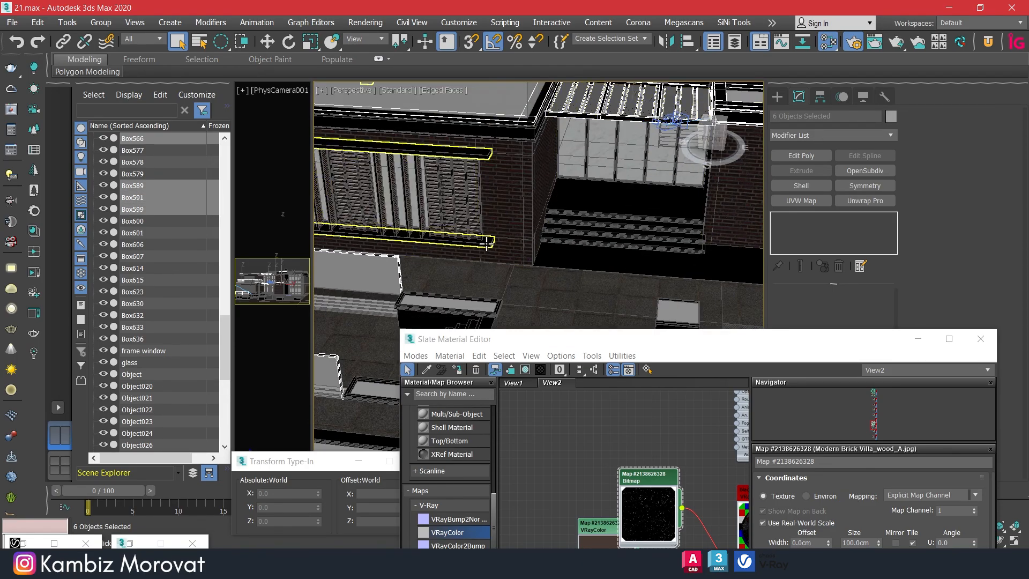
scroll(487, 244, up, 1)
ctrl+click(504, 236)
Step: Extend the selection with more black metal trim pieces around the villa
scroll(561, 259, down, 5)
middle_drag(561, 259, 542, 212)
scroll(596, 206, up, 5)
ctrl+click(596, 206)
scroll(596, 205, down, 5)
scroll(542, 216, up, 5)
ctrl+click(543, 217)
scroll(570, 213, down, 6)
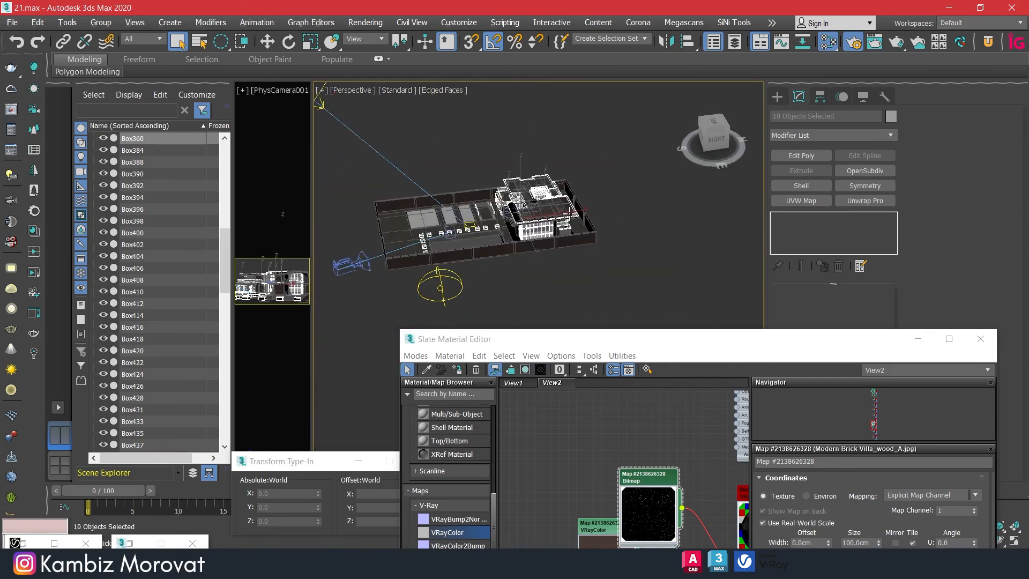
Step: Add the vertical posts of the first wood slat screen to the selection
scroll(527, 196, up, 8)
ctrl+click(527, 185)
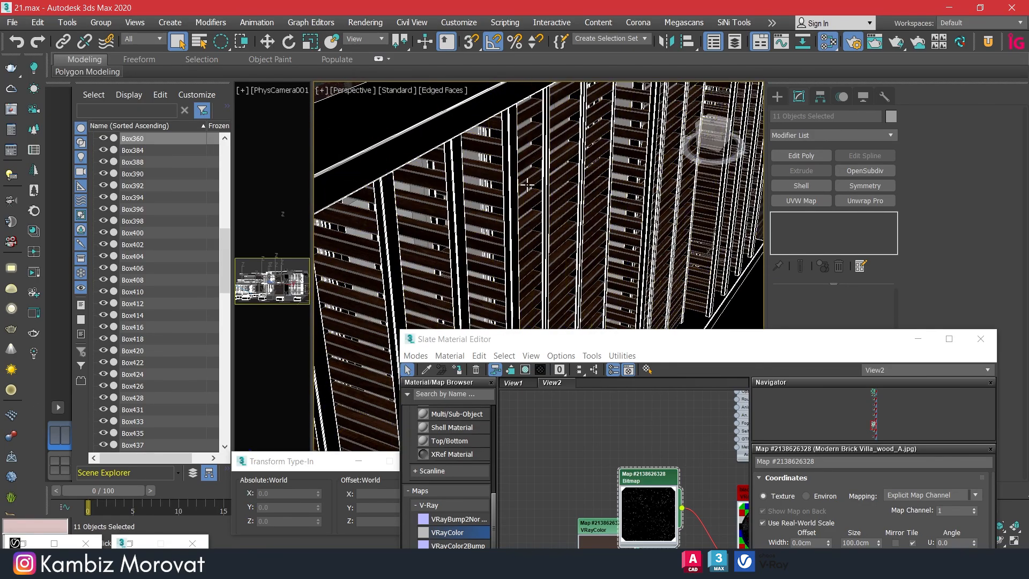
scroll(527, 185, down, 5)
scroll(511, 189, up, 5)
ctrl+click(512, 189)
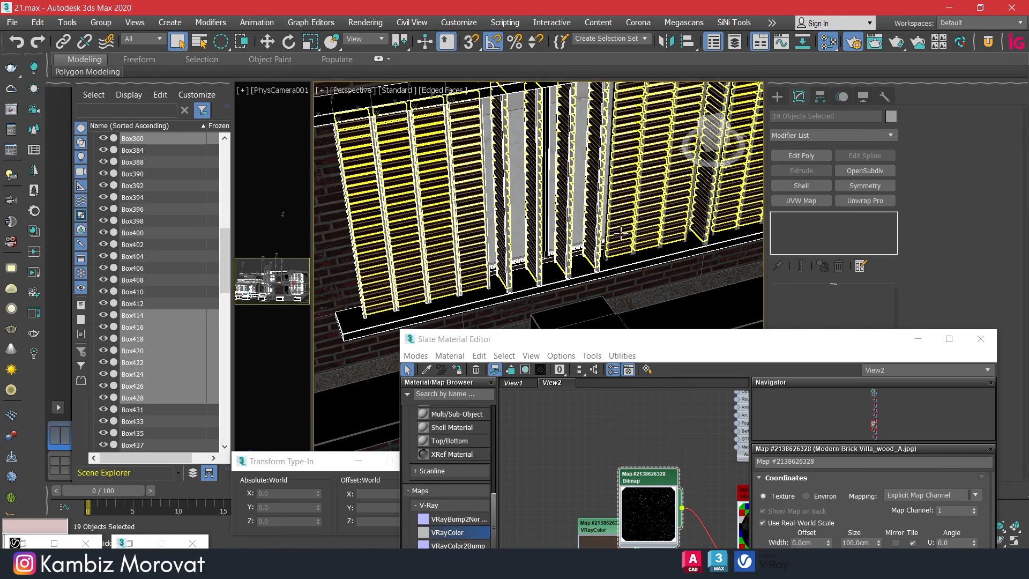
ctrl+click(588, 258)
middle_drag(588, 259, 517, 254)
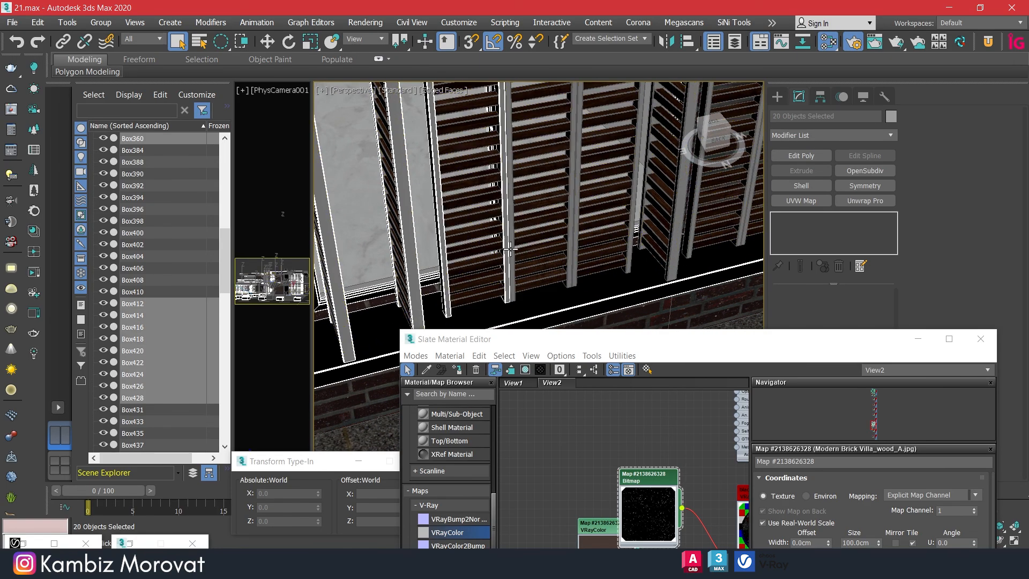
Step: Add the posts along the next slat screen section, undoing the last wrong selections
ctrl+click(575, 242)
middle_drag(670, 236, 575, 249)
ctrl+click(577, 251)
ctrl+click(643, 248)
ctrl+click(496, 257)
middle_drag(645, 249, 510, 255)
ctrl+click(556, 249)
key(ctrl+z)
key(ctrl+z)
key(ctrl+z)
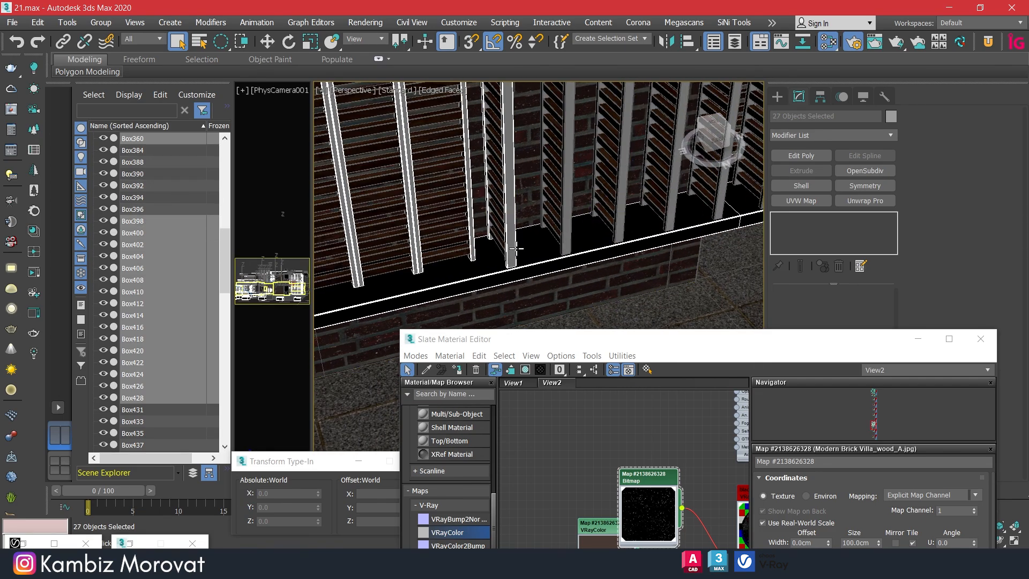
Step: Add the remaining vertical posts up to the end of the long slat screen to the selection
ctrl+click(620, 227)
middle_drag(668, 226, 466, 268)
ctrl+click(466, 267)
ctrl+click(520, 254)
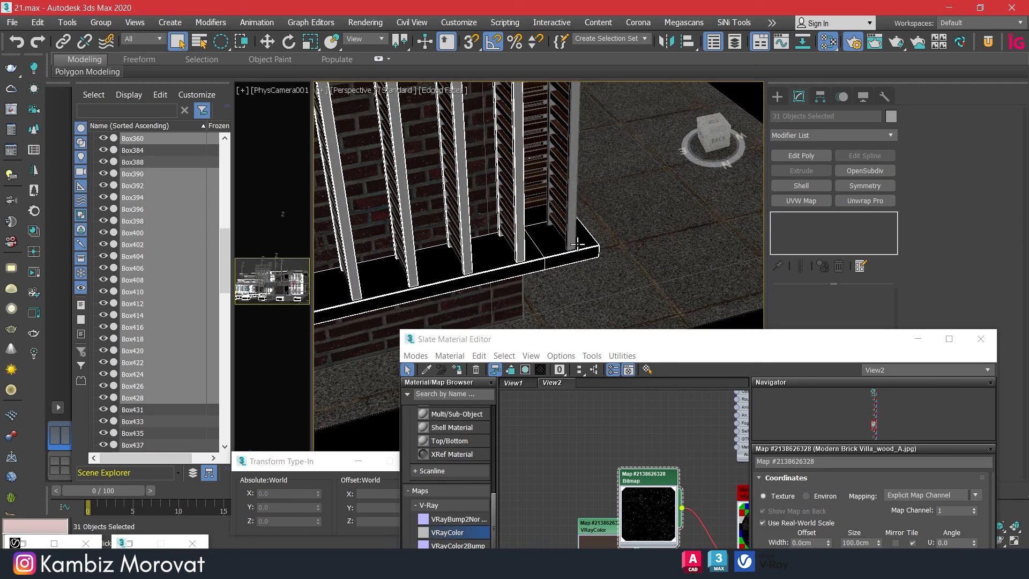
scroll(573, 215, down, 8)
alt+middle_drag(572, 214, 534, 277)
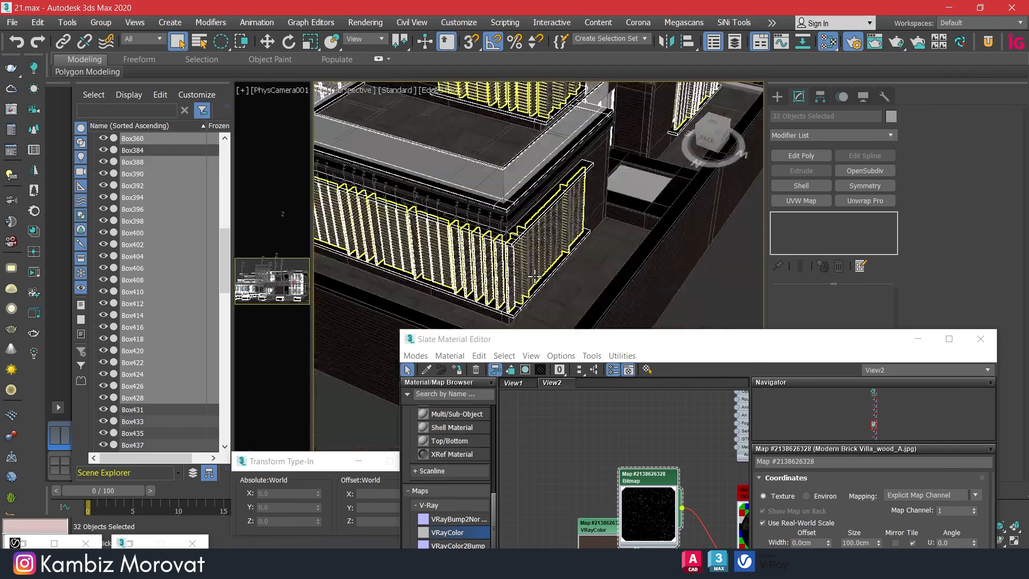
Step: Try to add posts on the adjoining slat screen, undoing accidental picks of the wood slats
alt+middle_drag(452, 219, 548, 285)
scroll(576, 172, down, 4)
key(ctrl+z)
ctrl+click(534, 279)
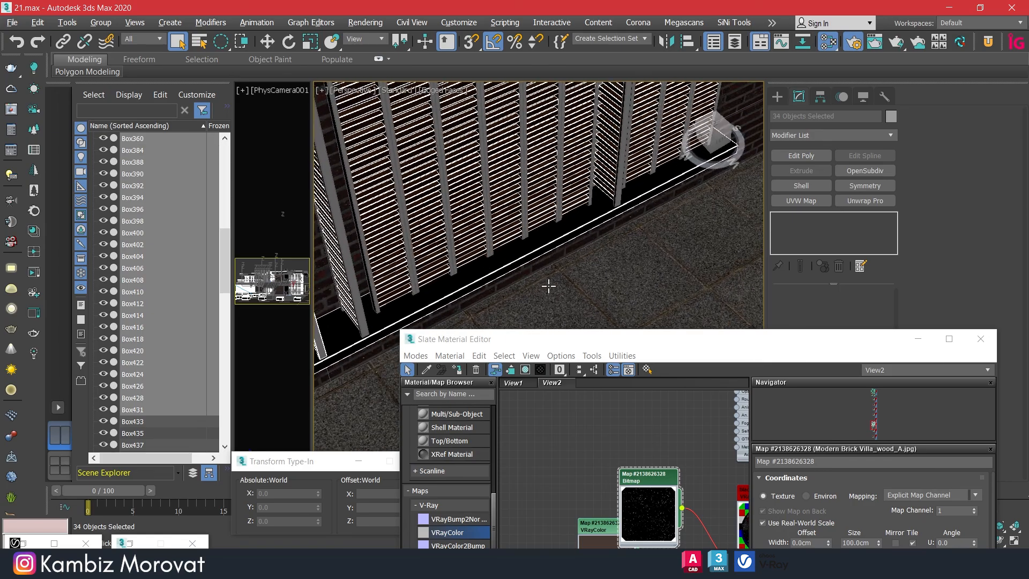
key(ctrl+z)
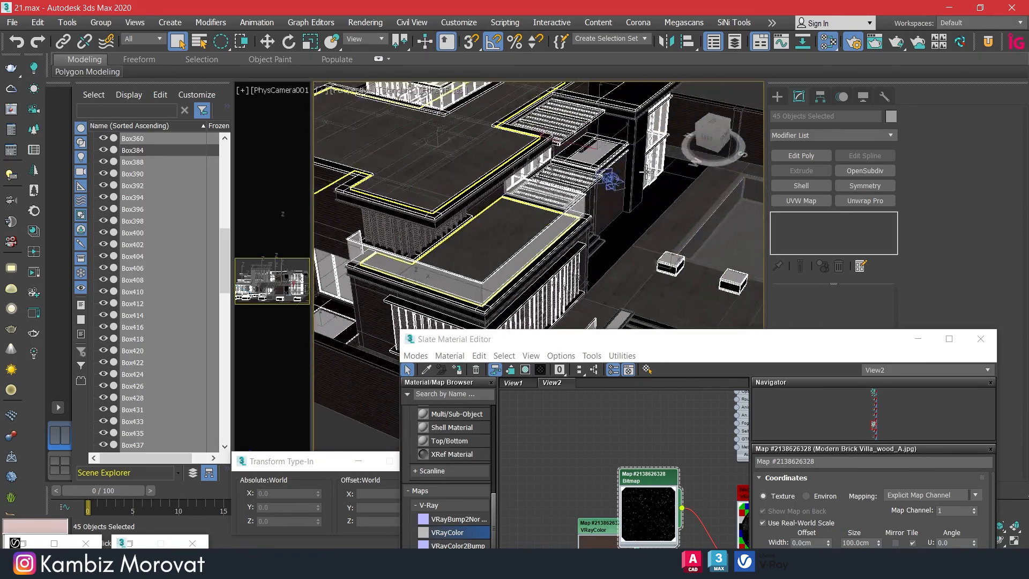
Step: Add the chimney cap to the selection, test its coverage by moving everything upward, and undo the move
key(w)
scroll(620, 210, down, 5)
alt+middle_drag(619, 210, 617, 171)
scroll(621, 215, up, 3)
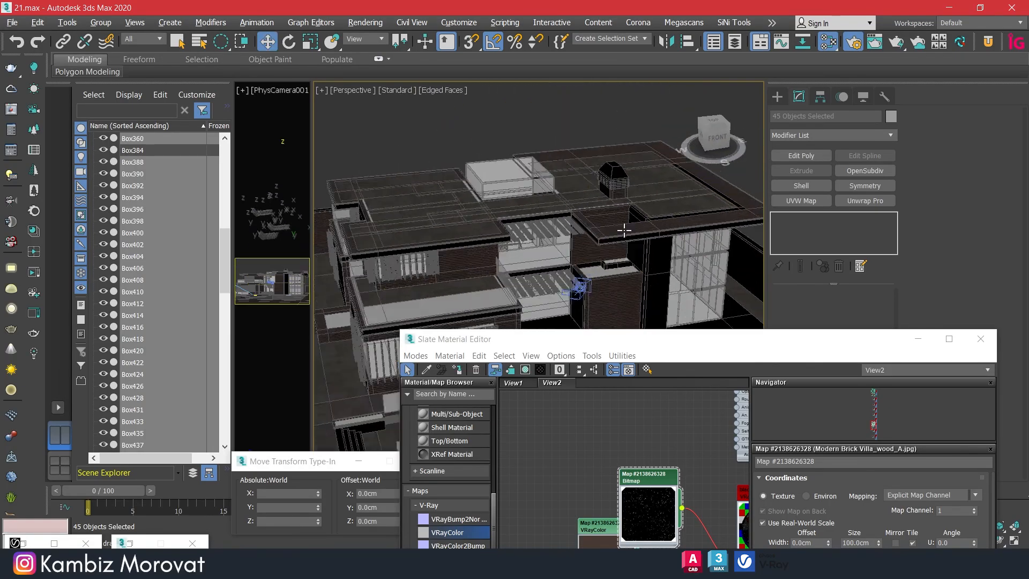
ctrl+click(615, 176)
alt+middle_drag(622, 230, 638, 204)
drag(610, 142, 635, 73)
alt+middle_drag(568, 214, 616, 206)
scroll(569, 215, up, 3)
key(ctrl+z)
Step: Add the metal edge pieces around the roof and balcony that are missing from the selection
ctrl+click(562, 196)
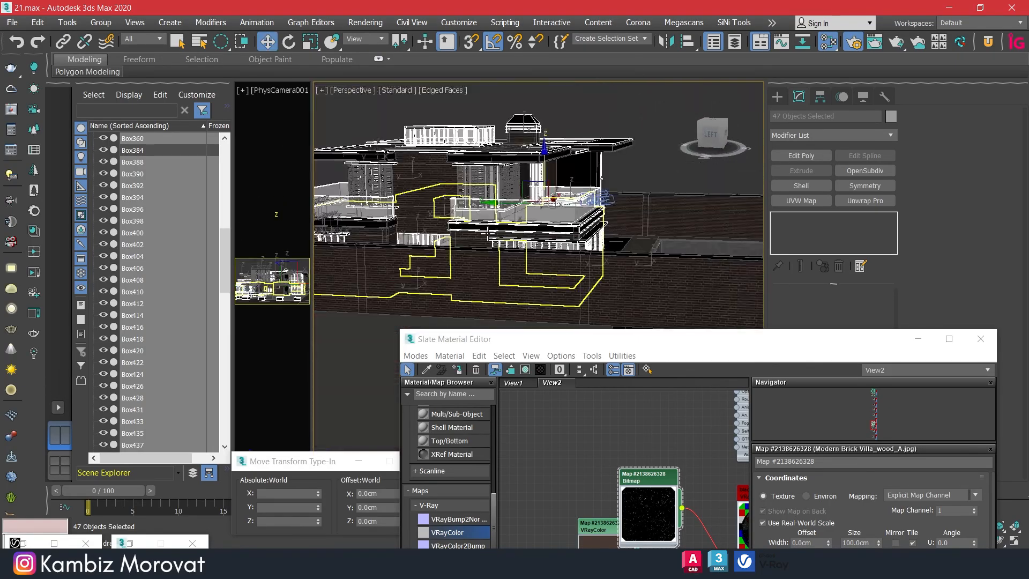
ctrl+click(541, 185)
alt+middle_drag(542, 203, 616, 215)
scroll(528, 214, up, 4)
ctrl+click(528, 215)
alt+middle_drag(528, 215, 600, 241)
scroll(600, 236, down, 4)
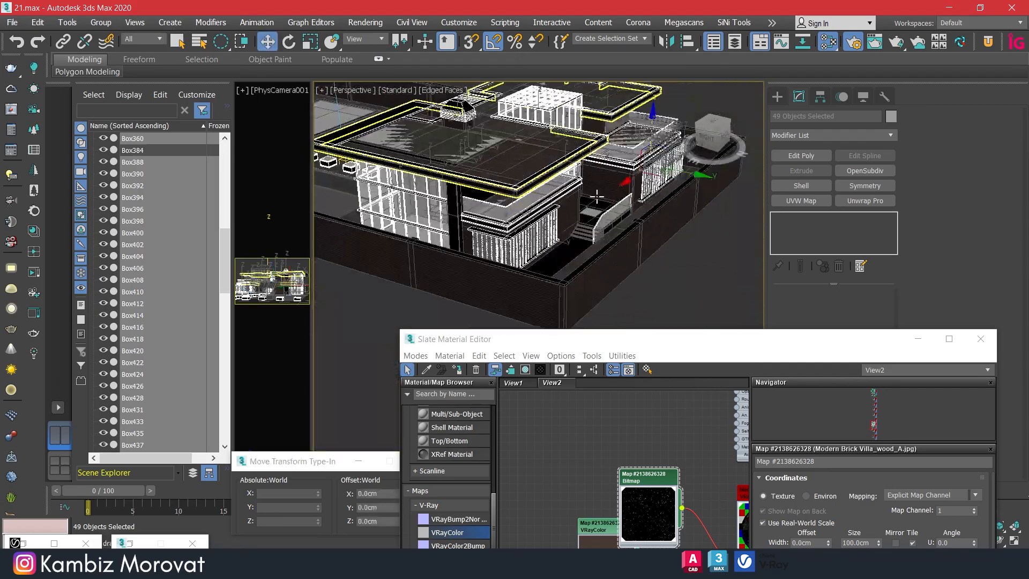
Step: Lift the selection as a coverage test, undo the move, and add another missed metal edge
drag(655, 170, 696, 4)
scroll(587, 242, up, 5)
scroll(587, 264, down, 5)
key(ctrl+z)
alt+middle_drag(587, 264, 559, 201)
scroll(607, 197, up, 4)
key(ctrl+z)
ctrl+click(569, 188)
Step: Test-move the selection upward once more, undo it, and add the front beam of the canopy
scroll(558, 201, down, 5)
drag(420, 189, 440, 37)
alt+middle_drag(468, 186, 432, 190)
key(ctrl+z)
scroll(432, 190, up, 4)
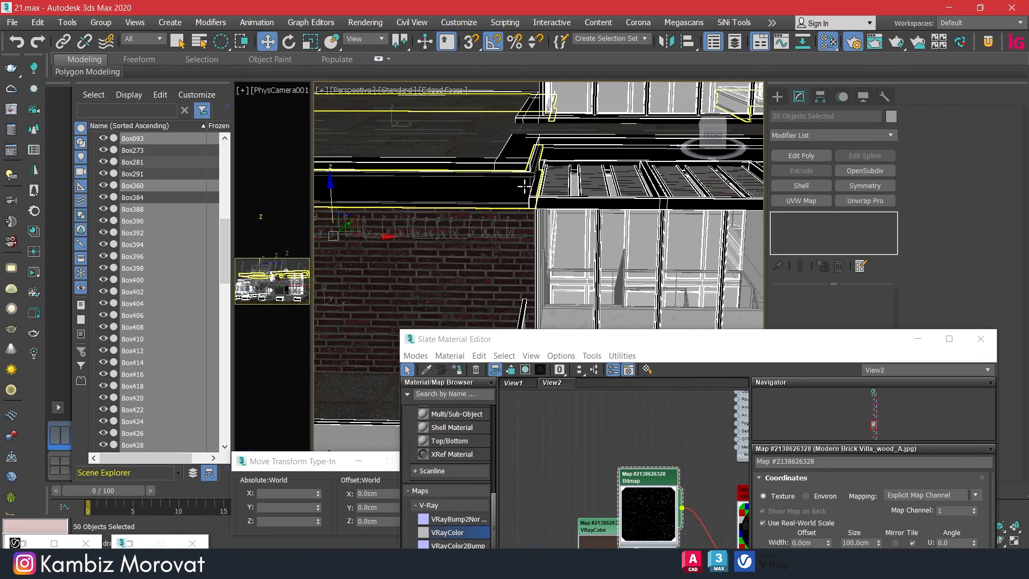
ctrl+click(593, 202)
Step: Check the selection with a further upward move, undo it, and add the boundary wall's black coping
scroll(593, 202, down, 5)
drag(464, 141, 470, 43)
mouse_move(579, 225)
alt+middle_down()
mouse_move(476, 227)
mouse_move(579, 228)
alt+middle_up()
key(ctrl+z)
scroll(690, 265, up, 5)
ctrl+click(689, 265)
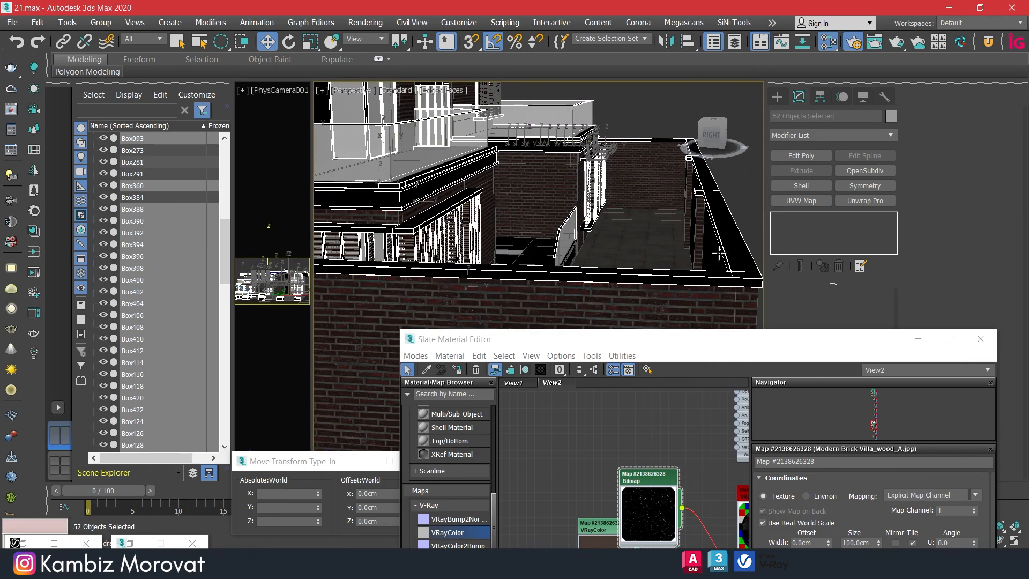
Step: Isolate the selected black metal parts of the villa
scroll(689, 268, down, 6)
middle_drag(587, 303, 598, 247)
right_click(576, 282)
click(598, 247)
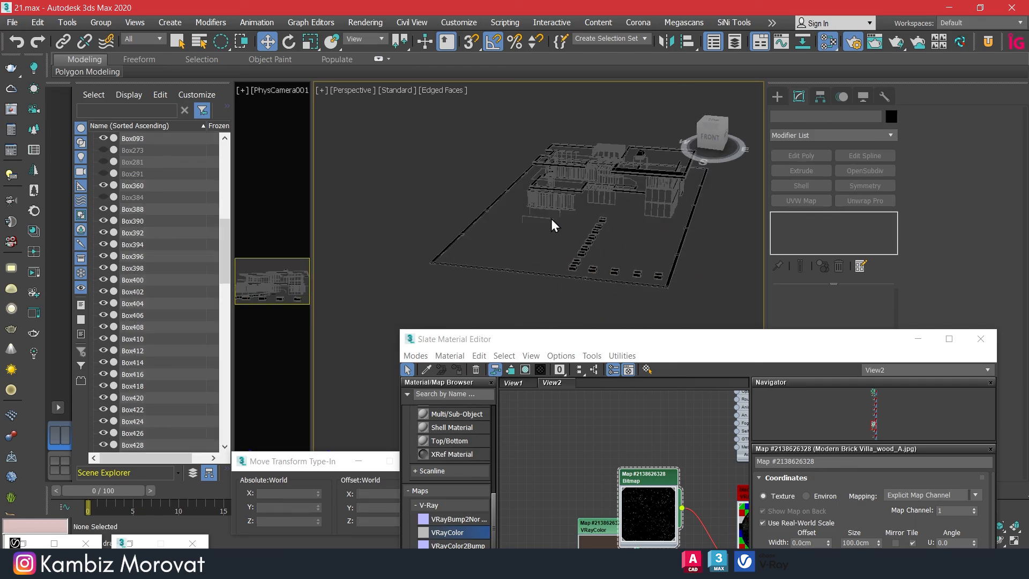
Step: Examine the vertical posts of the slat screens one by one to see which are separate objects
click(522, 250)
scroll(487, 210, up, 6)
right_click(485, 206)
scroll(482, 207, up, 5)
click(460, 202)
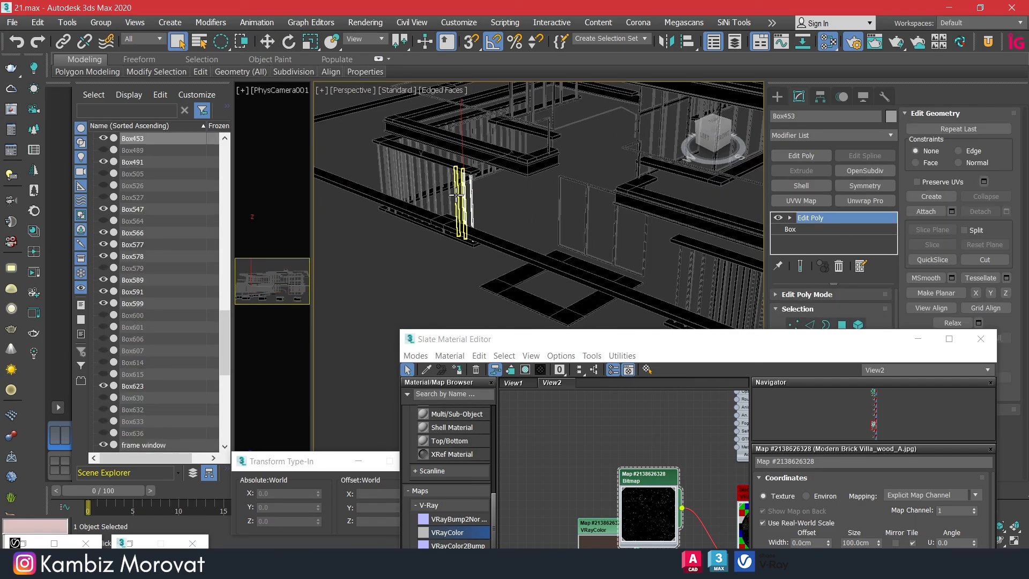
alt+middle_drag(460, 203, 409, 203)
scroll(411, 204, up, 5)
click(489, 208)
alt+middle_drag(482, 208, 551, 234)
click(415, 207)
click(508, 234)
click(444, 236)
scroll(486, 248, down, 10)
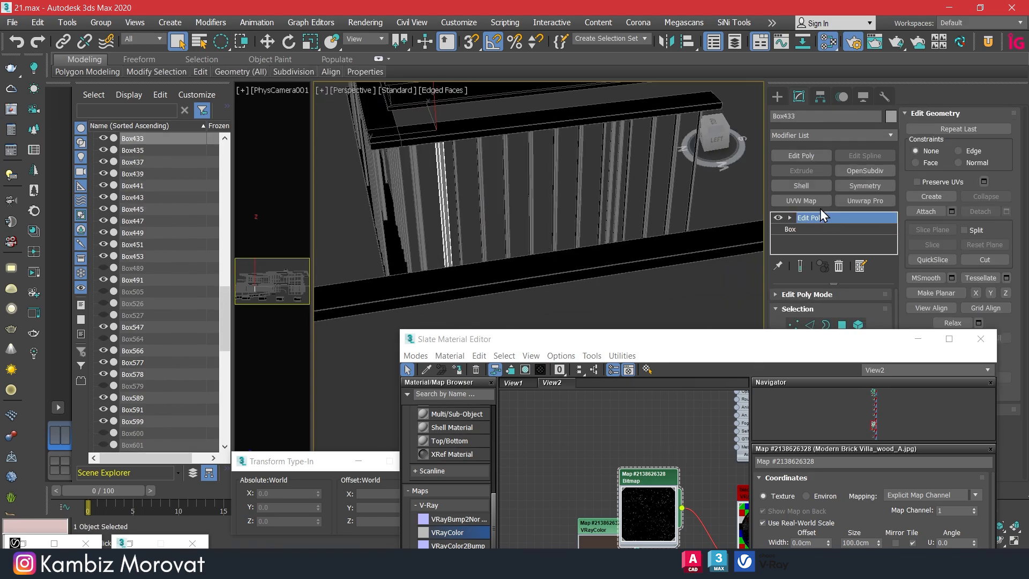
Step: Attach the separate posts around the slat screen's corner to Box360
click(497, 269)
alt+middle_drag(497, 268, 529, 285)
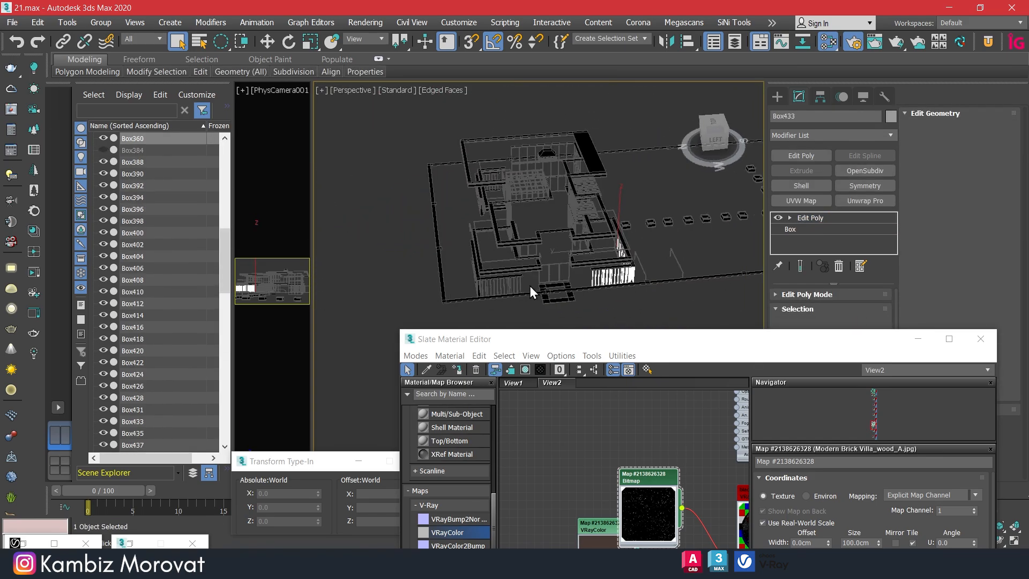
scroll(530, 285, up, 10)
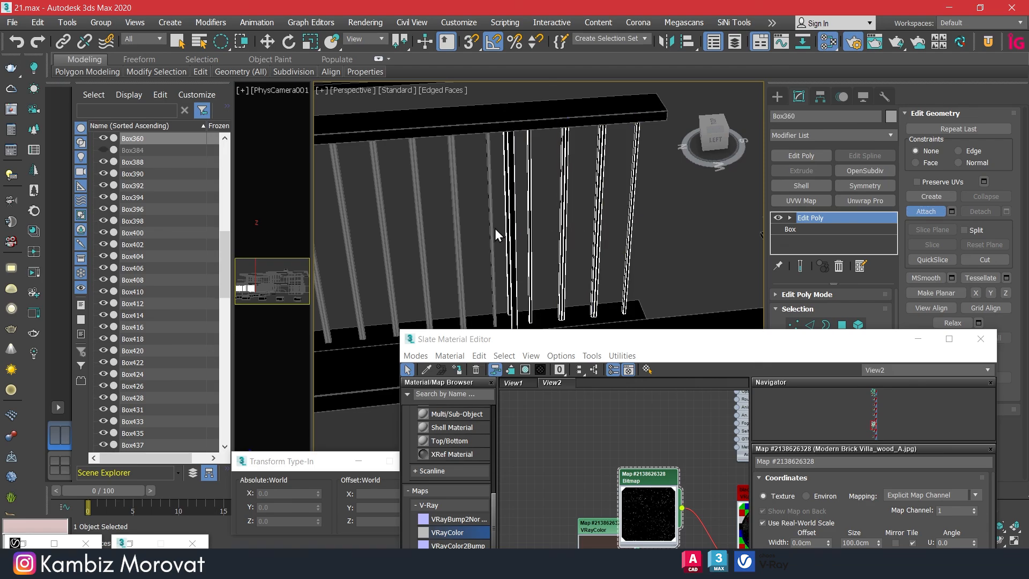
alt+middle_drag(480, 226, 571, 211)
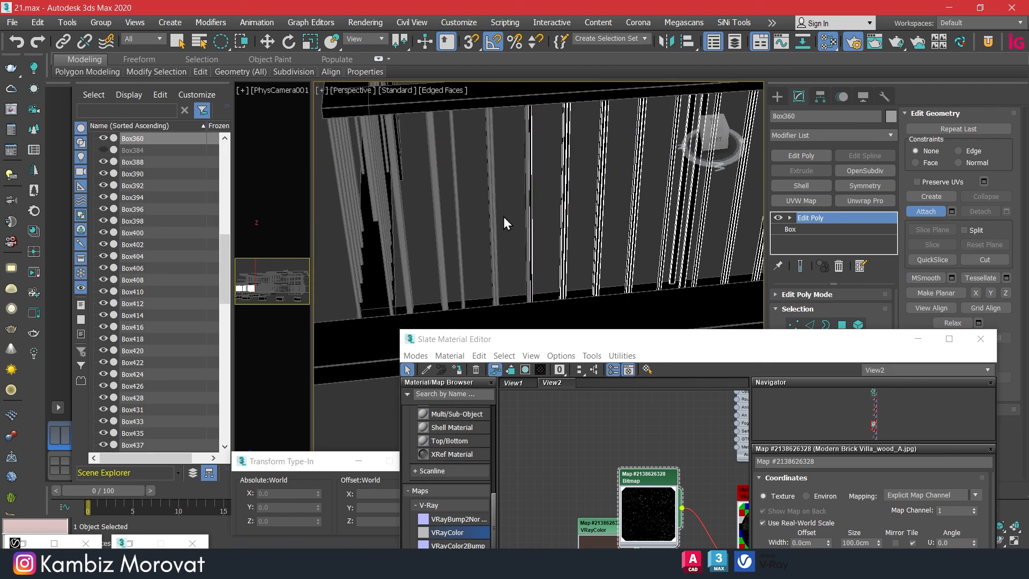
click(402, 219)
click(379, 219)
alt+middle_drag(378, 219, 493, 221)
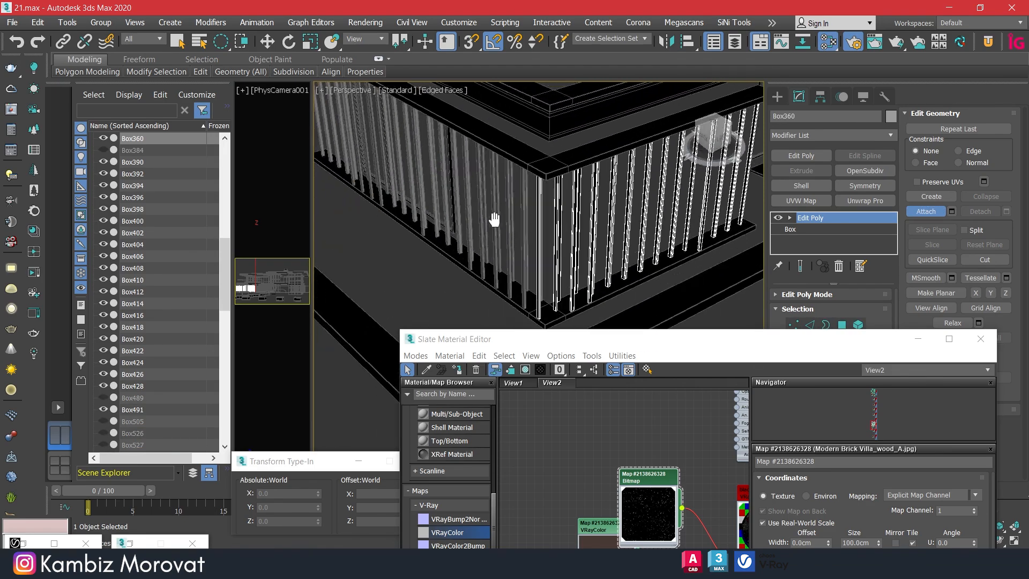
scroll(494, 220, up, 5)
click(465, 231)
click(511, 239)
click(478, 231)
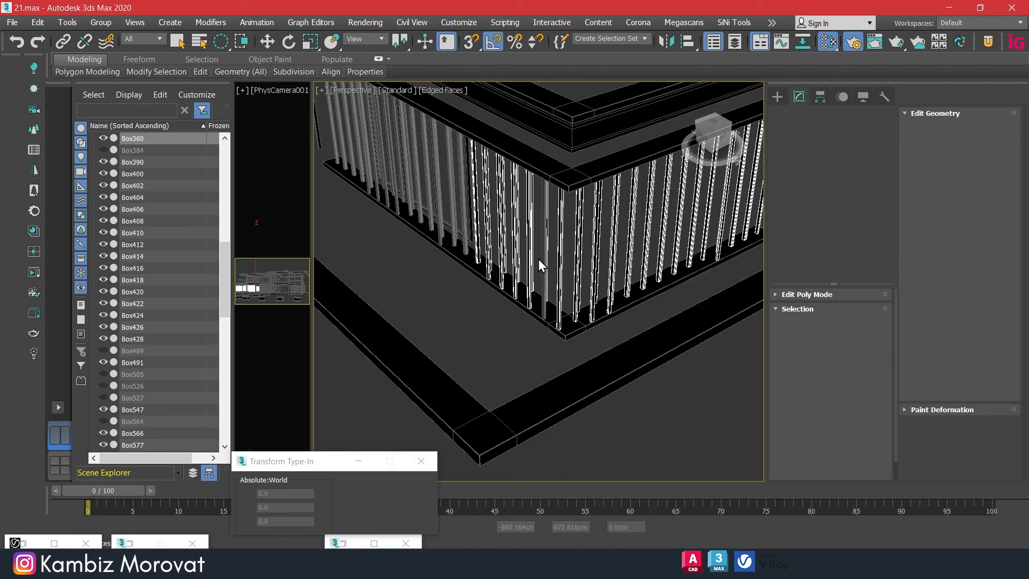
Step: Continue attaching the posts along the long slat screen, including those in front of the window frame
alt+middle_drag(538, 259, 633, 279)
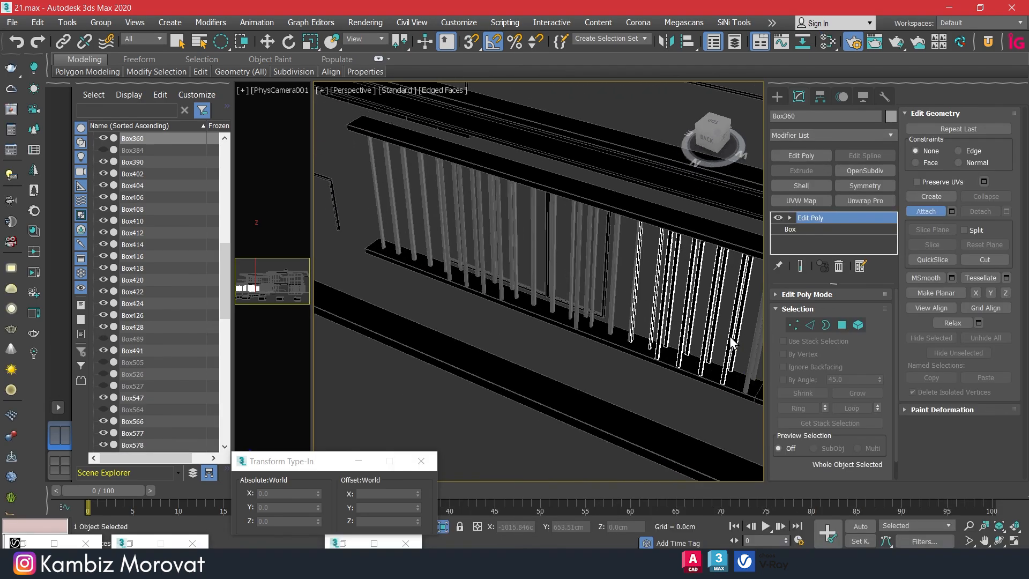
scroll(648, 291, up, 5)
click(517, 259)
click(408, 247)
click(356, 238)
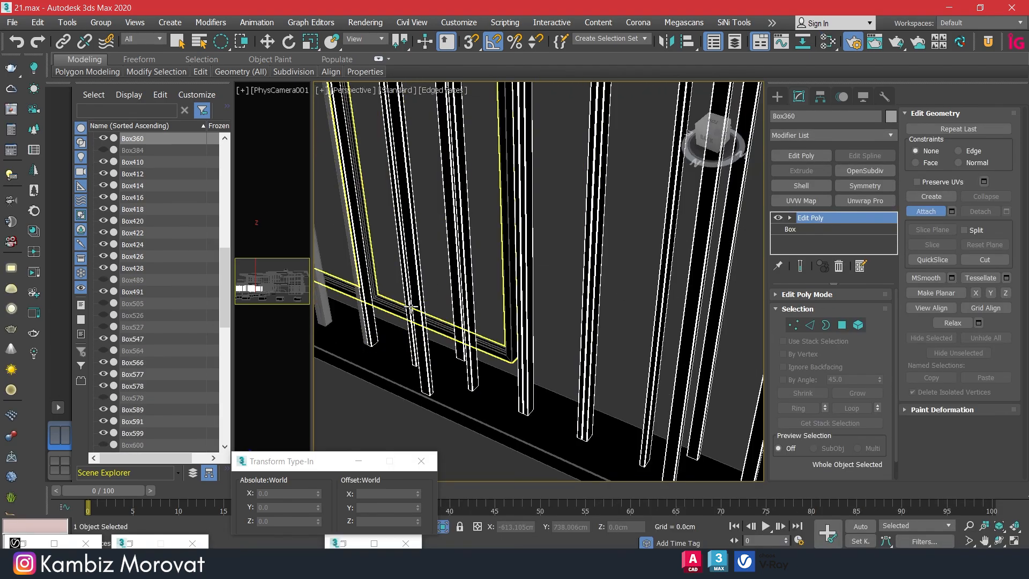
middle_drag(353, 231, 488, 292)
click(552, 295)
click(606, 295)
click(673, 298)
middle_drag(673, 298, 547, 311)
Step: Attach the last separate posts of the remaining slat screens to the same object
click(536, 282)
click(496, 289)
click(489, 267)
click(408, 262)
middle_drag(407, 261, 564, 201)
click(503, 293)
scroll(522, 286, down, 6)
scroll(564, 201, up, 3)
scroll(564, 201, down, 5)
alt+middle_drag(539, 316, 643, 333)
scroll(450, 301, up, 2)
scroll(488, 349, up, 4)
click(488, 349)
scroll(488, 348, down, 5)
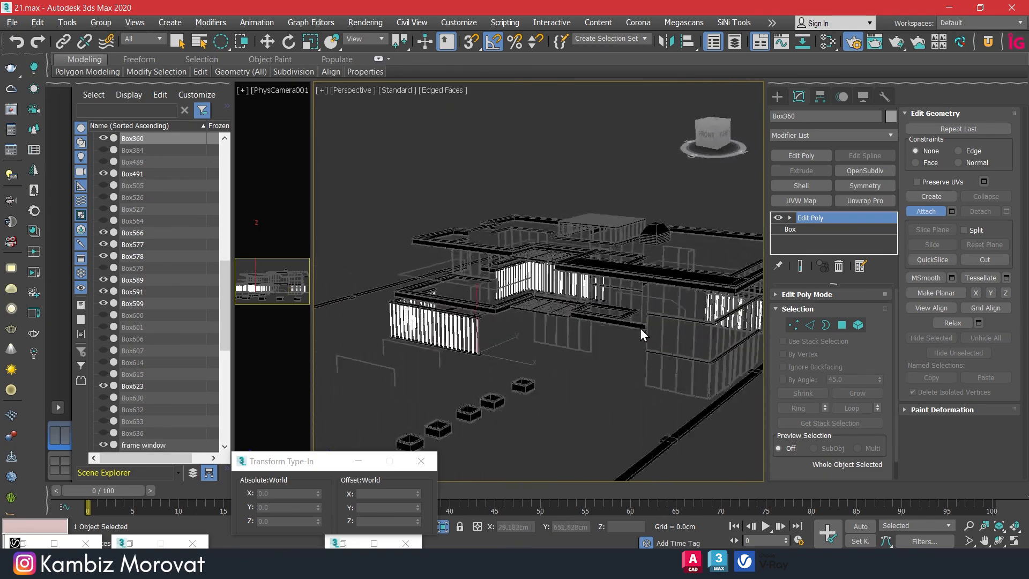
Step: Finish attaching, select all the isolated metal parts, and end the isolation
scroll(643, 333, down, 5)
right_click(453, 427)
key(ctrl+a)
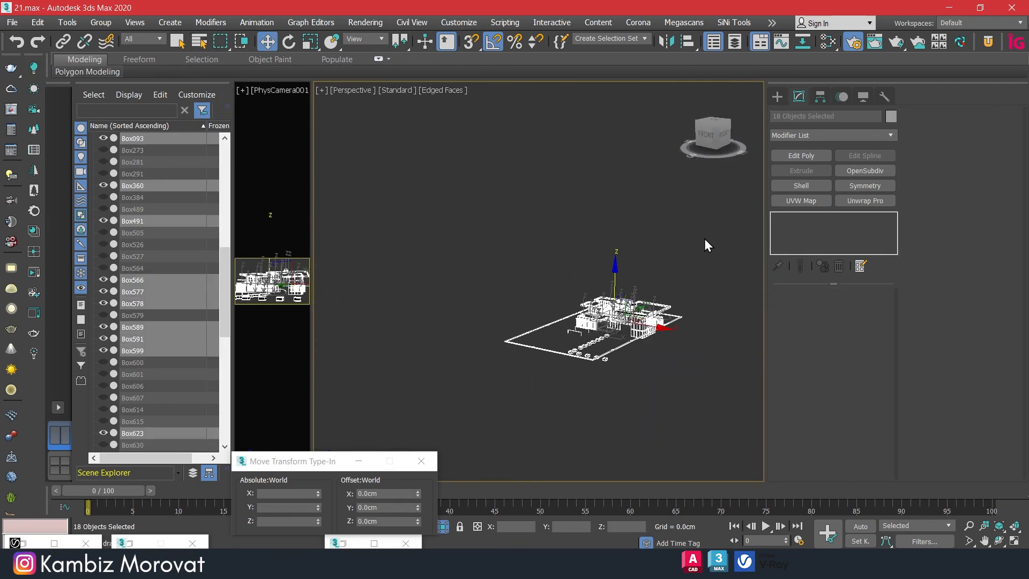
click(443, 528)
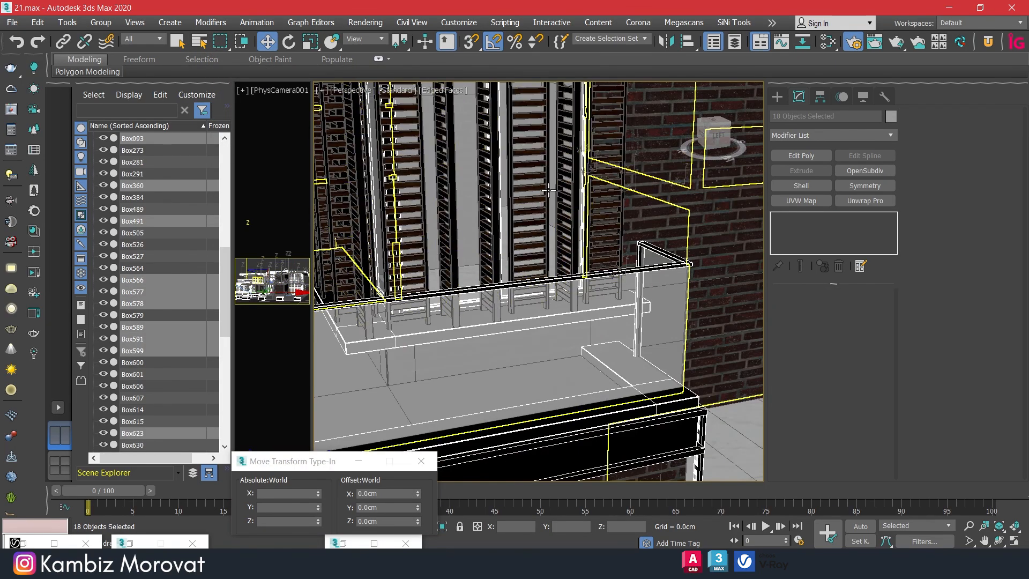
Step: Add the missed posts near the glass balcony to the metal selection and isolate it again
scroll(703, 156, up, 5)
ctrl+click(697, 177)
scroll(697, 177, down, 8)
alt+middle_drag(697, 179, 456, 230)
scroll(503, 225, up, 2)
key(alt+q)
Step: Isolate the metal parts and attach the missed posts near the balcony to the joined slat-screen object
click(595, 383)
click(608, 326)
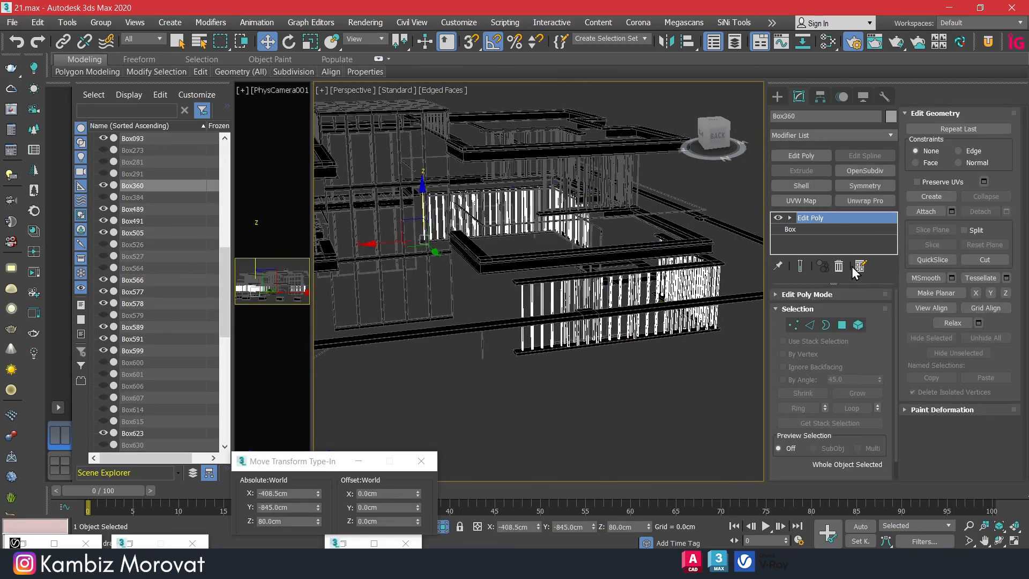
click(925, 213)
click(595, 187)
alt+middle_drag(595, 188, 625, 228)
click(578, 187)
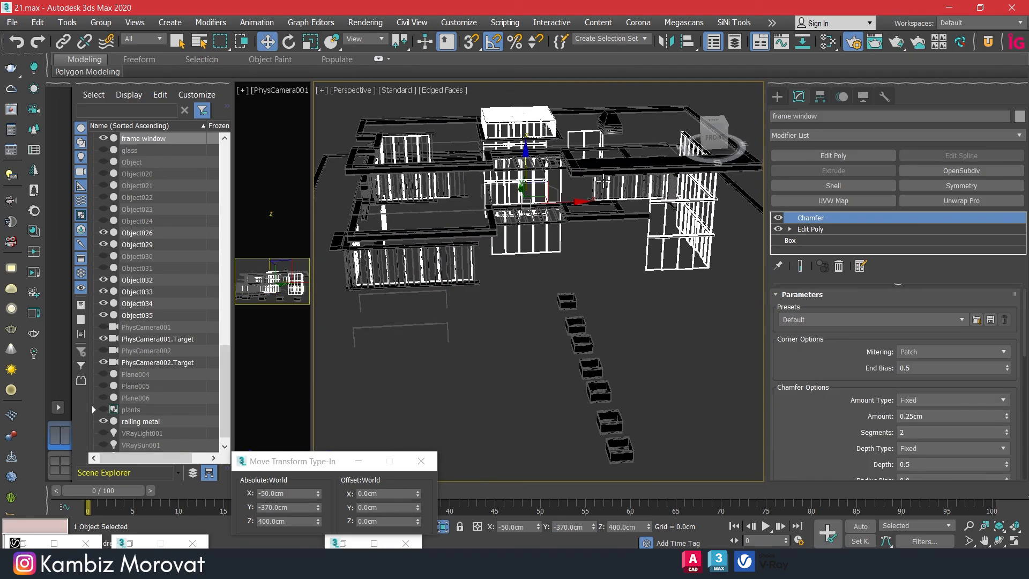
Step: Remove the Chamfer modifier from the long roof fascia and from the front canopy beam
scroll(585, 197, up, 4)
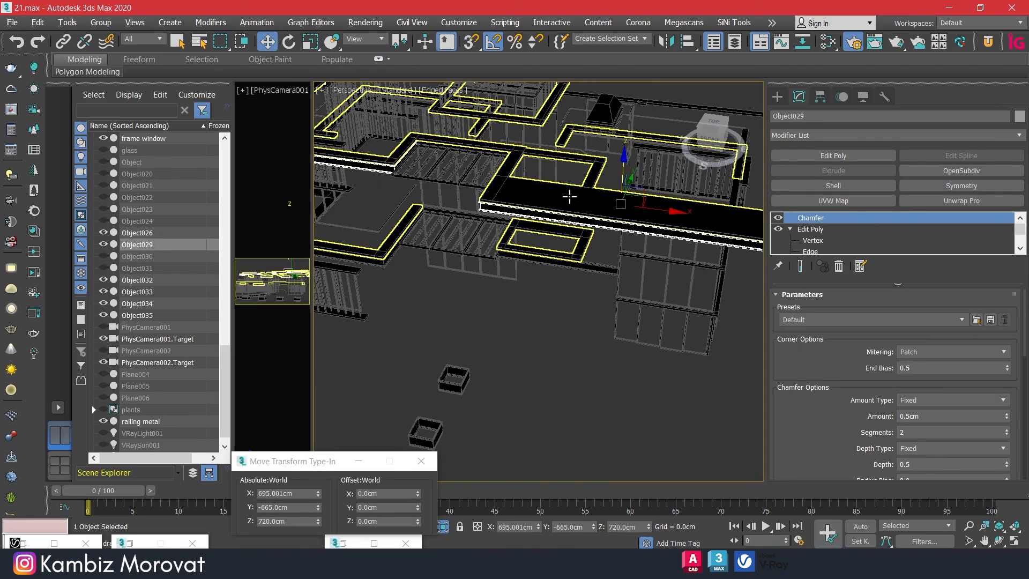
alt+middle_drag(569, 197, 603, 191)
click(839, 266)
click(501, 141)
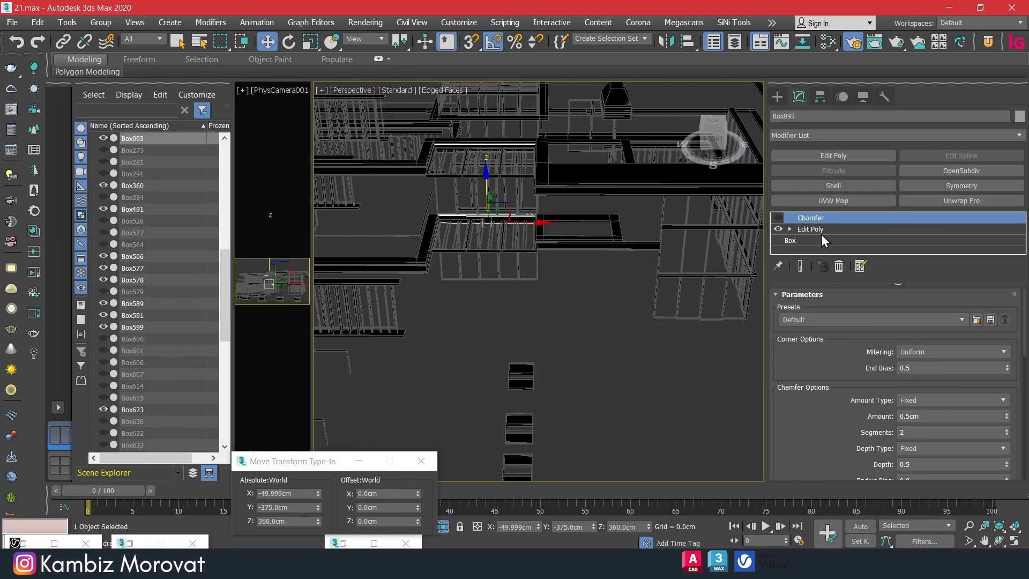
right_click(822, 220)
click(844, 246)
Step: Remove the Chamfer modifier from the lower beam beside the pergola and from the adjoining metal edge
scroll(517, 244, up, 3)
alt+middle_drag(533, 257, 498, 242)
click(595, 269)
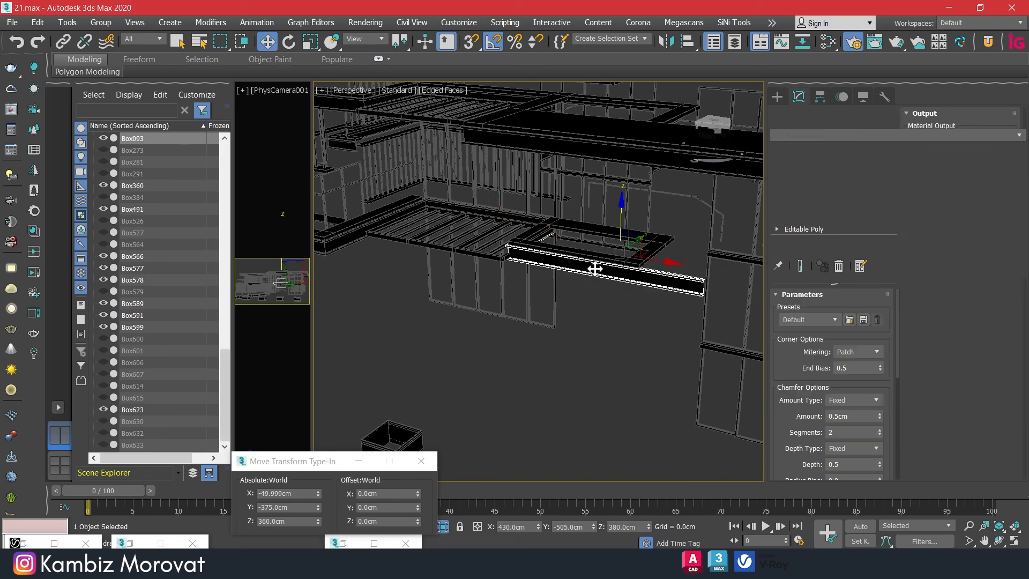
click(839, 266)
middle_drag(539, 283, 580, 288)
click(444, 219)
click(839, 267)
Step: Select the remaining chamfered canopy edge piece and delete its Chamfer modifier
middle_drag(446, 272, 571, 211)
scroll(519, 288, down, 3)
scroll(458, 231, up, 3)
click(471, 257)
scroll(471, 257, down, 3)
click(462, 262)
key(q)
click(506, 285)
click(839, 267)
Step: Attach the roof fascia and the lower beam beside the pergola to the front canopy beam, ending the Attach command
click(507, 231)
scroll(538, 200, up, 4)
click(572, 211)
scroll(572, 211, down, 5)
click(926, 211)
click(682, 250)
scroll(453, 332, up, 2)
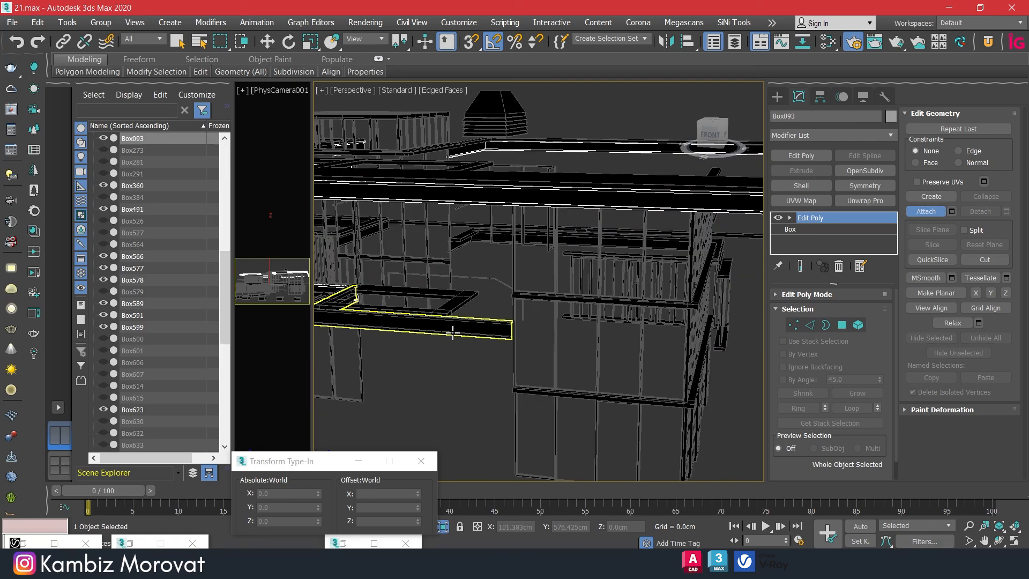
alt+middle_drag(452, 332, 501, 333)
click(501, 333)
scroll(523, 305, down, 3)
alt+middle_drag(535, 290, 645, 351)
scroll(670, 356, down, 4)
key(w)
Step: Select the joined slat-screen posts and attach the slats of the first pergola to them
click(510, 367)
alt+middle_drag(423, 333, 627, 346)
scroll(510, 367, up, 4)
scroll(630, 376, down, 5)
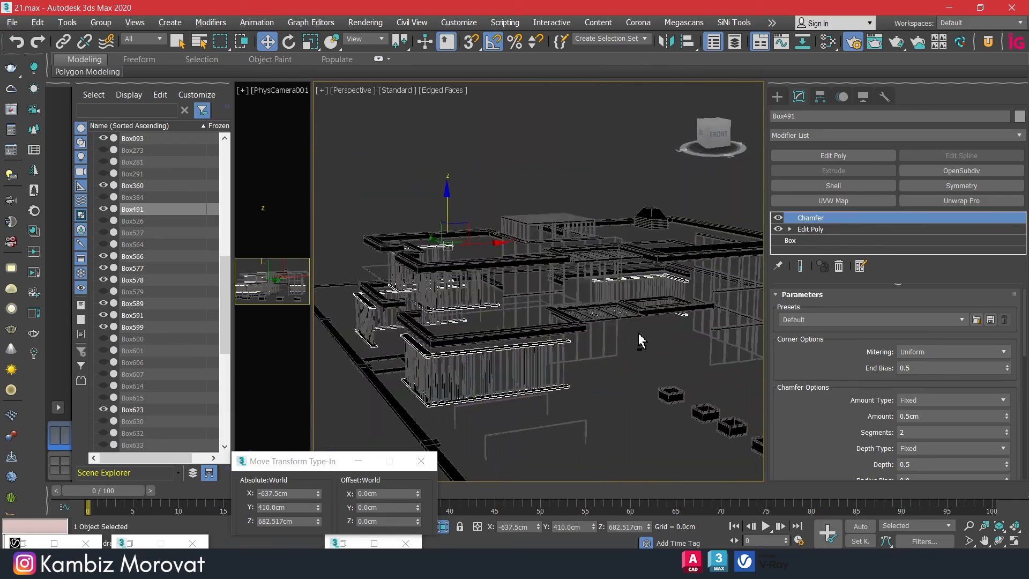
scroll(617, 329, up, 6)
click(506, 290)
click(505, 185)
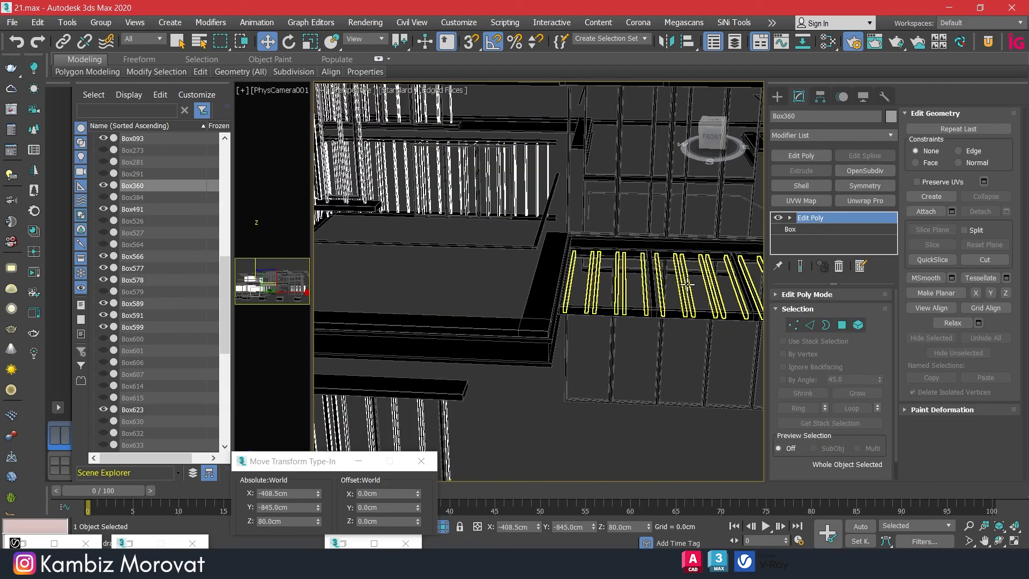
click(508, 268)
click(505, 185)
click(926, 211)
click(691, 285)
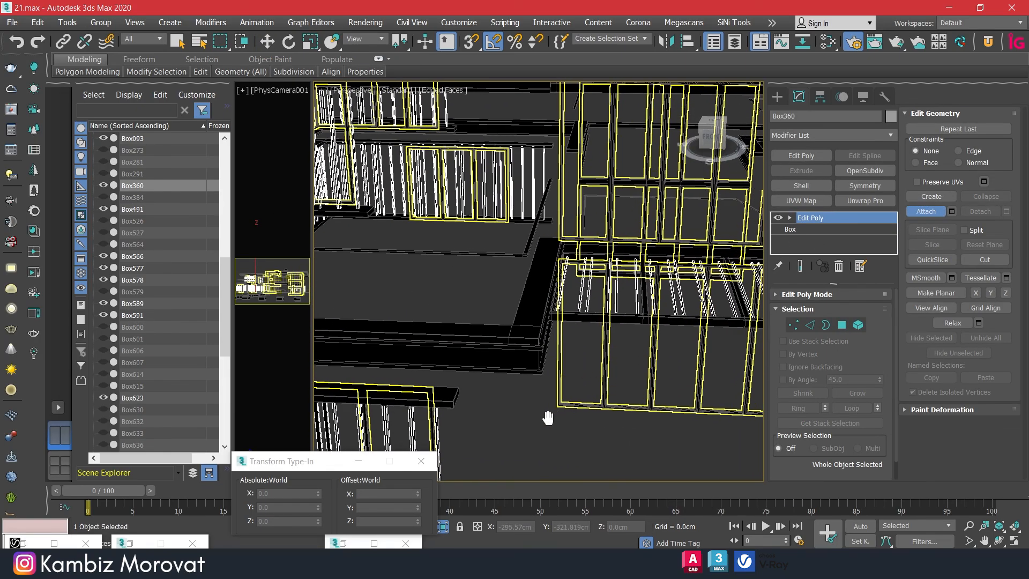
Step: Attach the slats of the other pergola to the slat-screen object and finish attaching
middle_drag(546, 414, 461, 424)
scroll(483, 365, down, 5)
scroll(482, 341, up, 6)
click(587, 351)
right_click(588, 351)
scroll(563, 322, down, 4)
middle_drag(560, 292, 544, 277)
scroll(471, 400, down, 5)
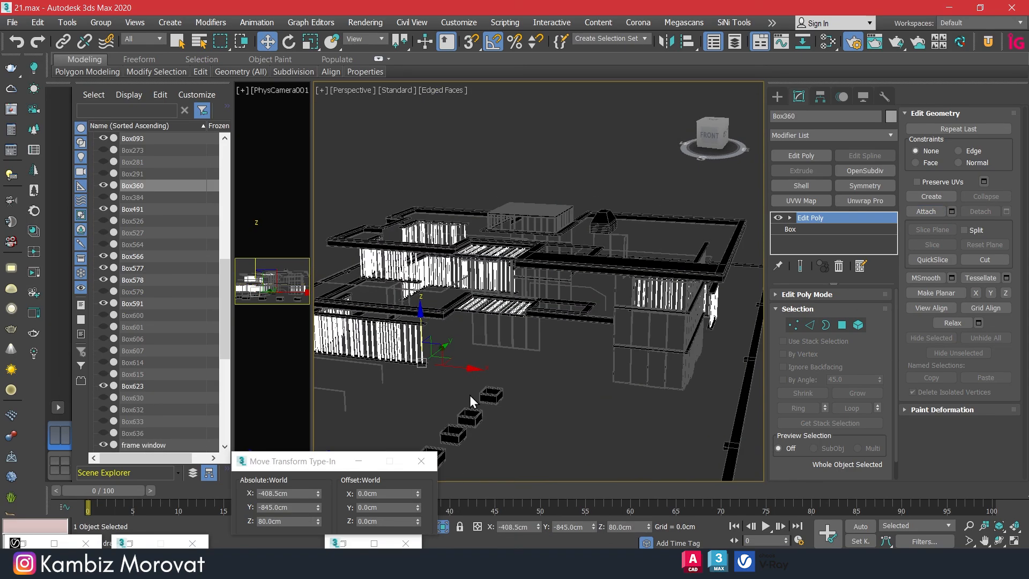
Step: Select the connected roof and canopy edge frames and cut the Chamfer modifier from their stack
alt+middle_drag(500, 304, 528, 261)
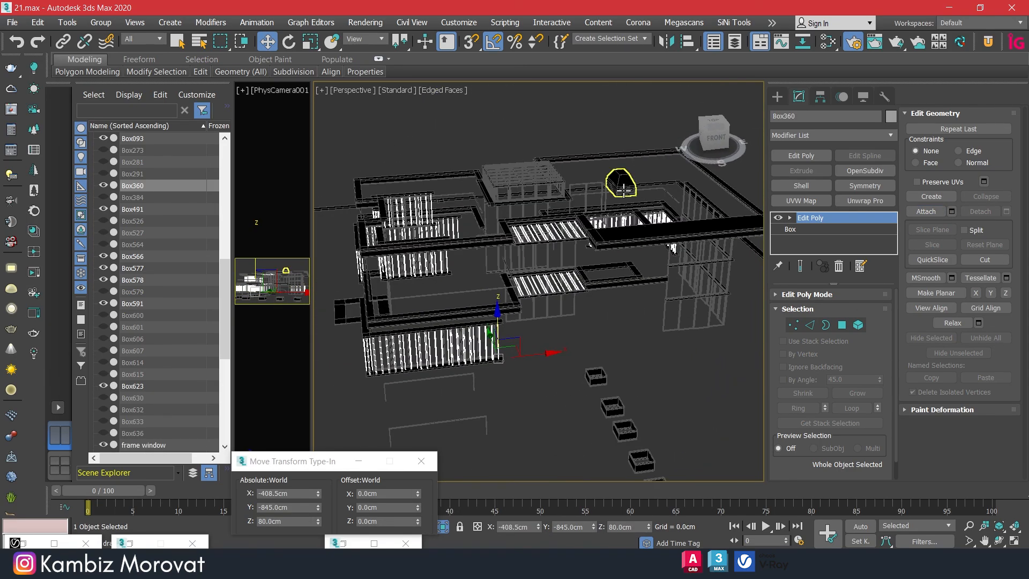
click(697, 222)
alt+middle_drag(697, 222, 583, 307)
scroll(583, 307, down, 4)
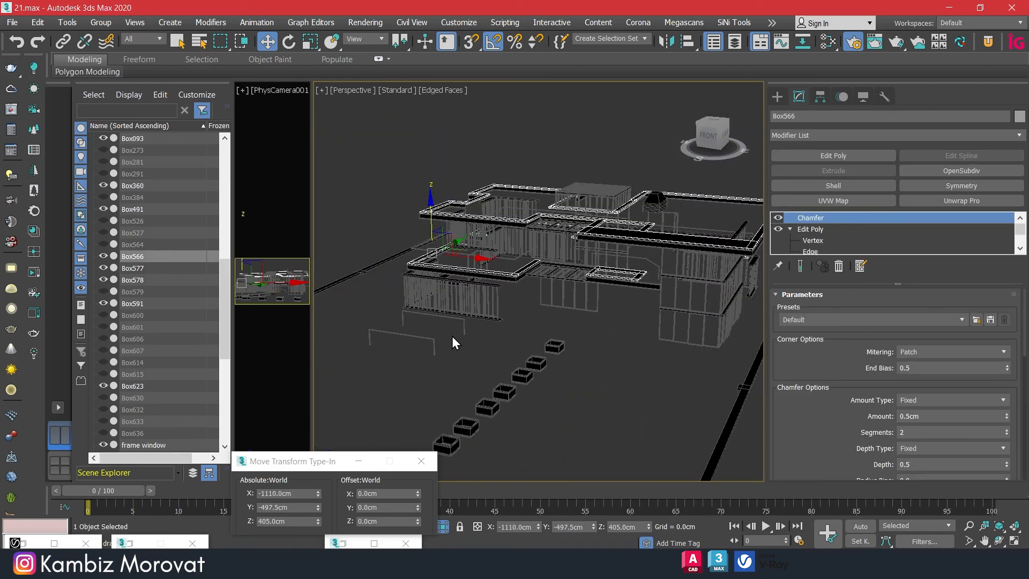
alt+middle_drag(453, 343, 817, 221)
right_click(816, 221)
click(836, 239)
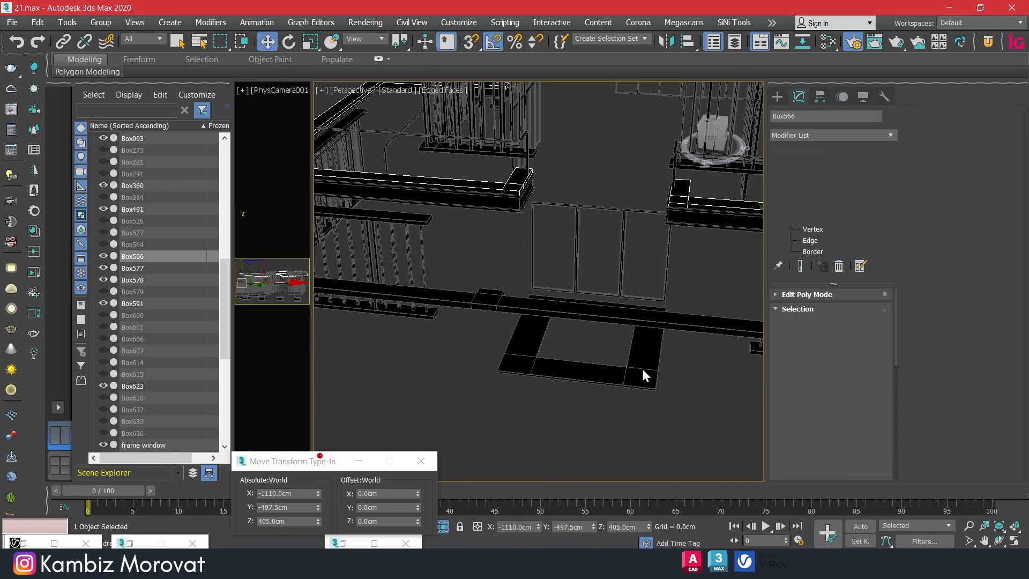
Step: Remove the Chamfer from the rectangular frame at the villa's side and attach the roof and canopy edge frames to it
click(644, 374)
click(840, 268)
scroll(643, 301, down, 3)
middle_drag(644, 300, 502, 317)
click(926, 211)
click(617, 153)
alt+middle_drag(600, 236, 413, 274)
scroll(466, 268, down, 4)
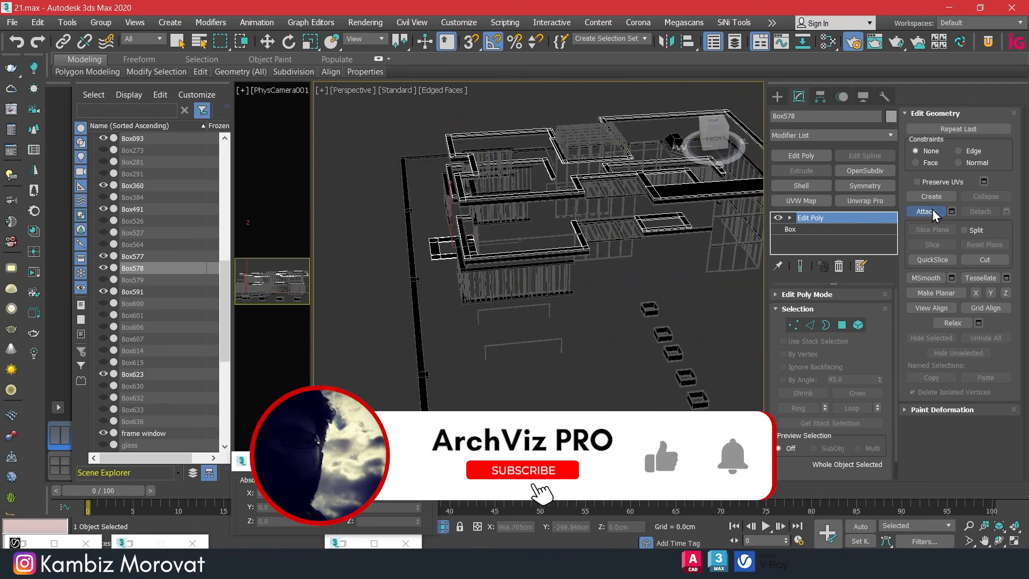
Step: Paste the cut Chamfer modifier with its 0.5 cm amount onto the joined edge frames and check their edges
key(w)
right_click(815, 217)
click(842, 279)
scroll(389, 250, up, 4)
scroll(423, 257, up, 2)
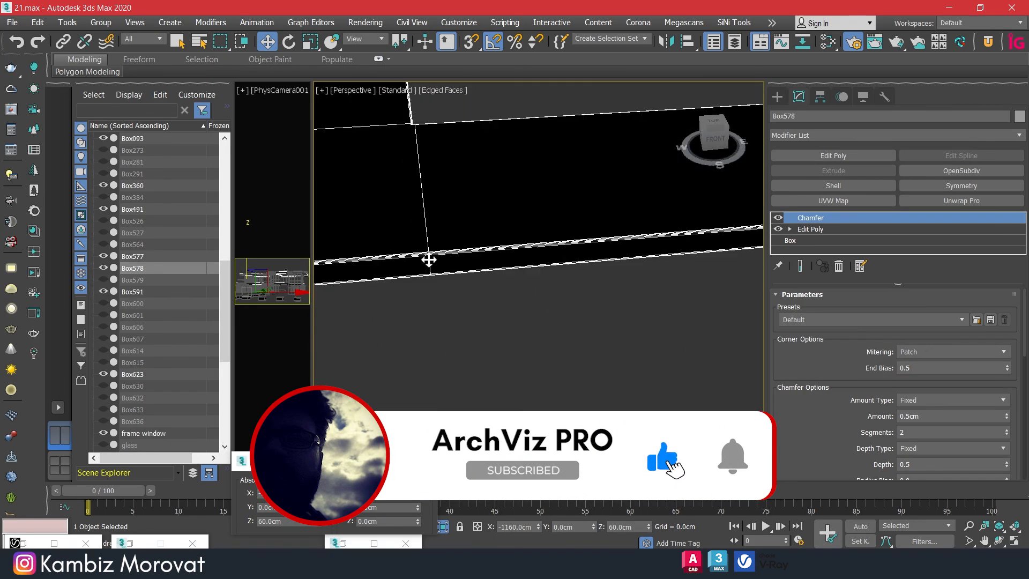
scroll(429, 260, down, 8)
Step: Select all the isolated metal parts and apply one shared UVW Map modifier with box mapping
key(ctrl+a)
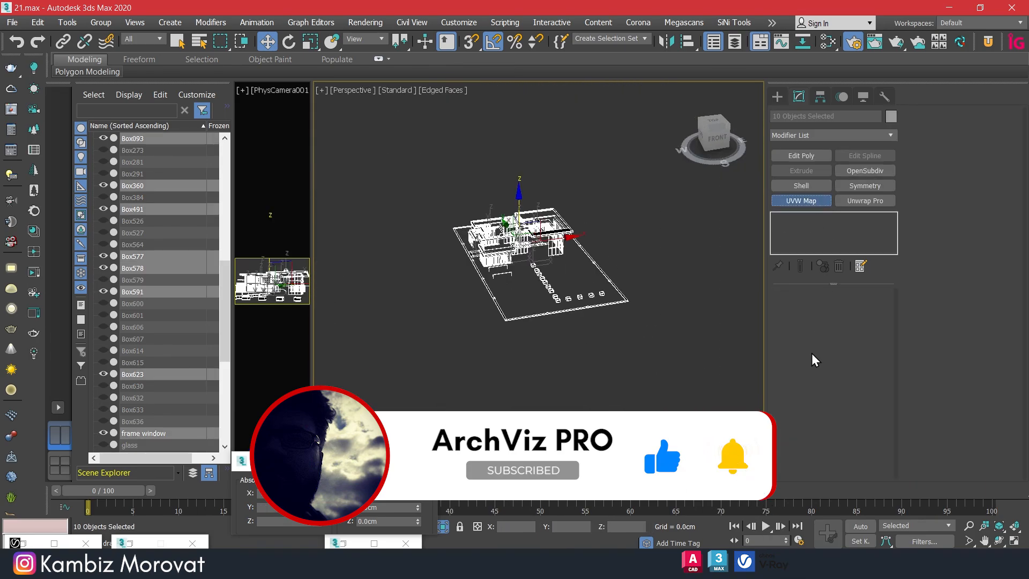
scroll(798, 321, down, 6)
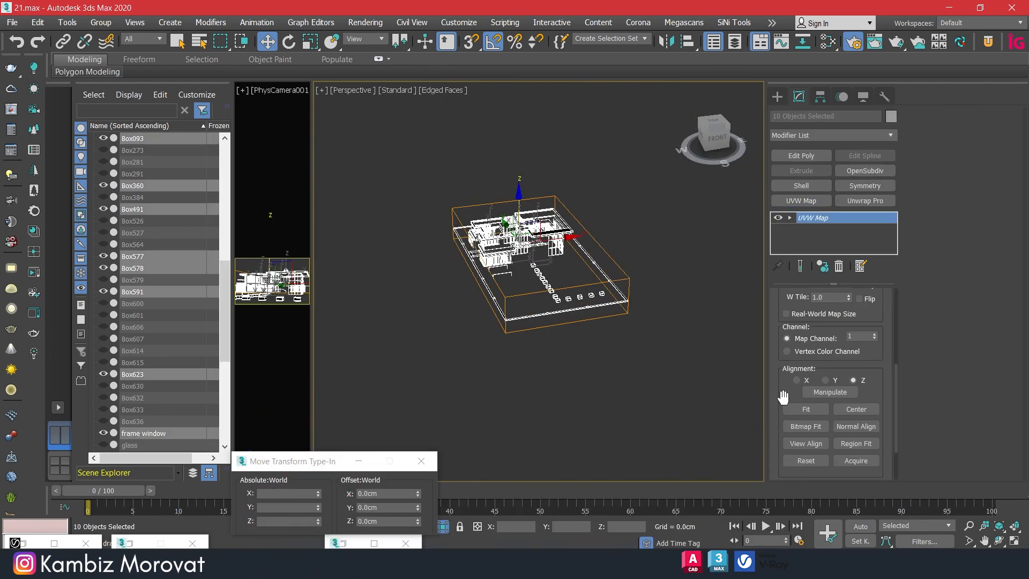
click(787, 320)
scroll(552, 312, up, 2)
scroll(542, 241, up, 2)
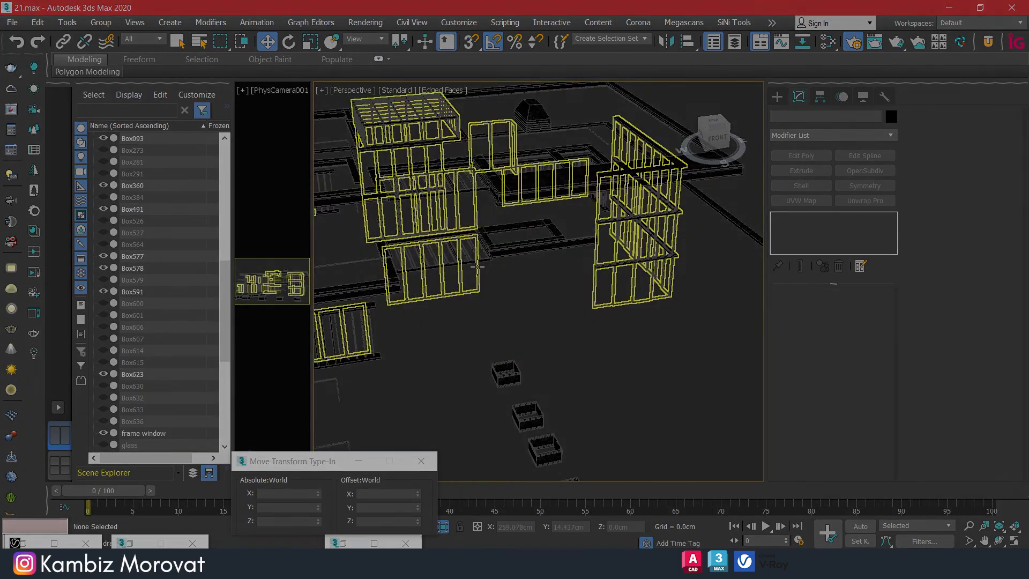